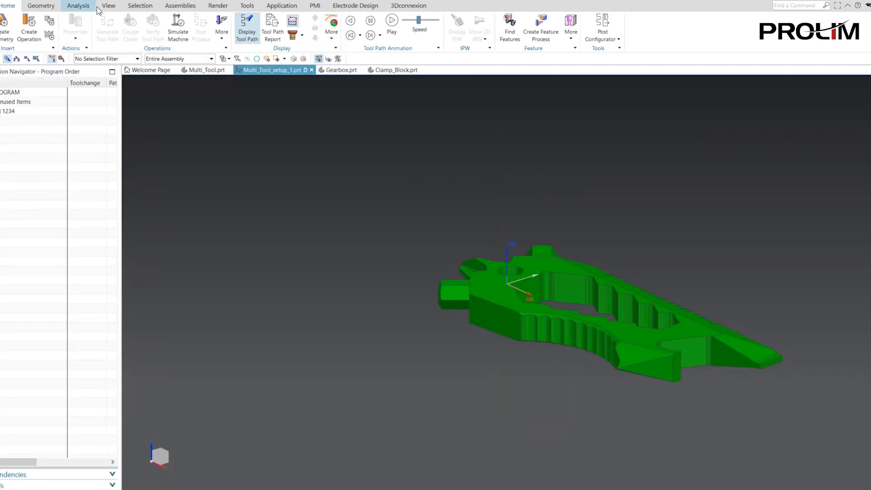
# - Start adding the TSL_Assembly_Vise part as a component of the Multi_Tool_setup_1 assembly
pyautogui.click(183, 6)
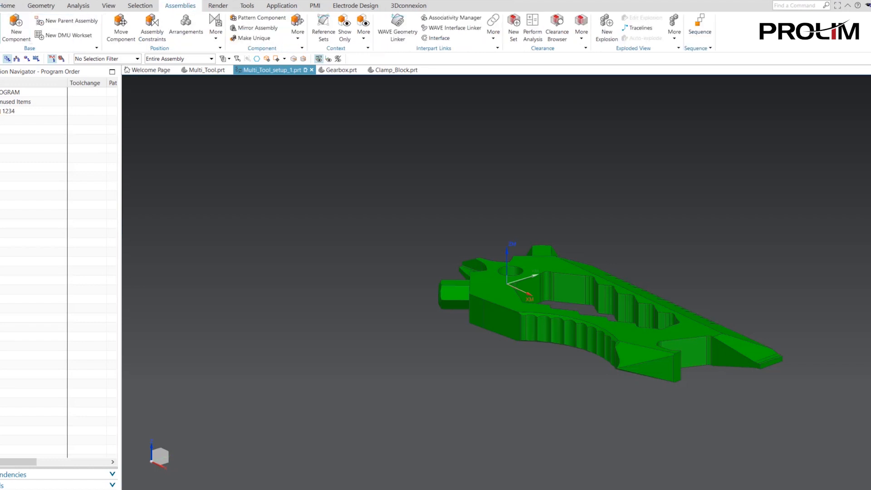
pyautogui.click(251, 133)
pyautogui.click(111, 221)
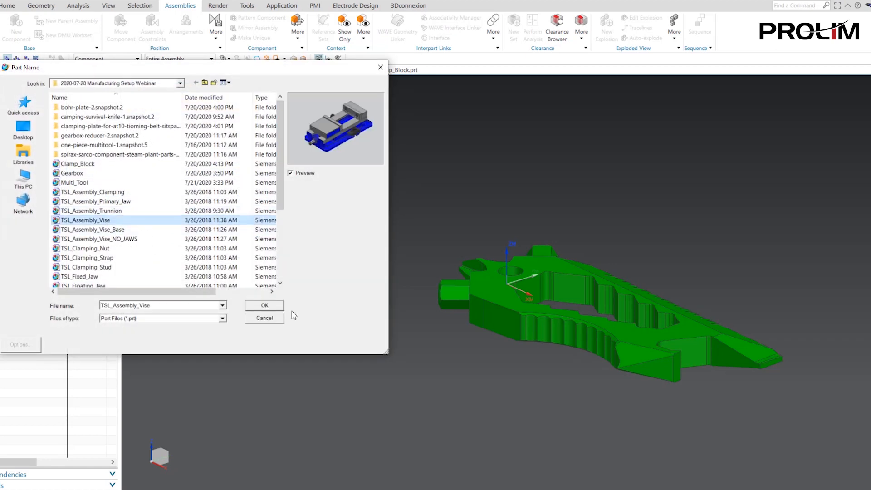
pyautogui.click(257, 305)
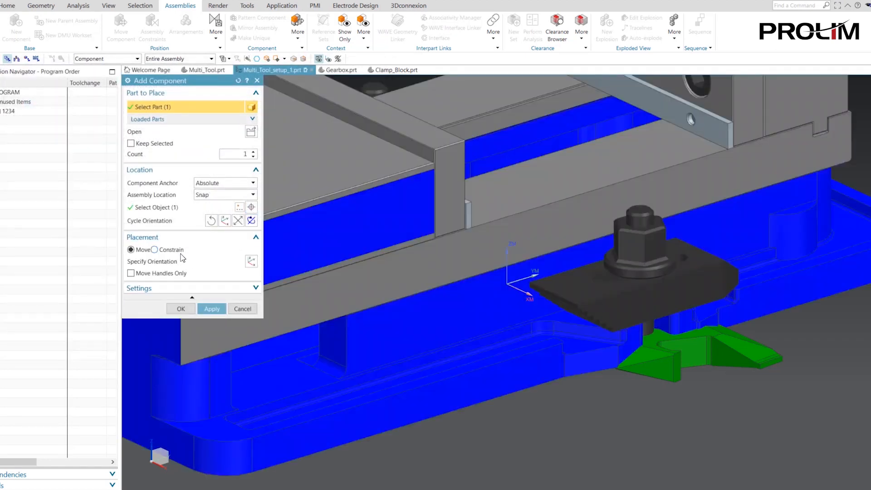
# - Move the vise component straight down relative to the multi-tool and confirm its placement
pyautogui.click(225, 262)
pyautogui.scroll(-5, 516, 290)
pyautogui.moveTo(474, 216); pyautogui.dragTo(474, 299)
pyautogui.click(184, 308)
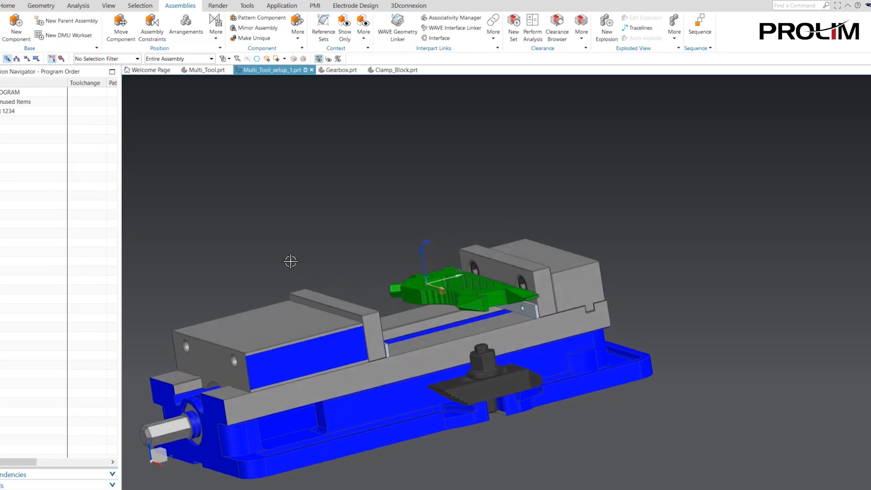
# - Lock the vise in position with a Fix assembly constraint and finish the constraint command
pyautogui.click(151, 27)
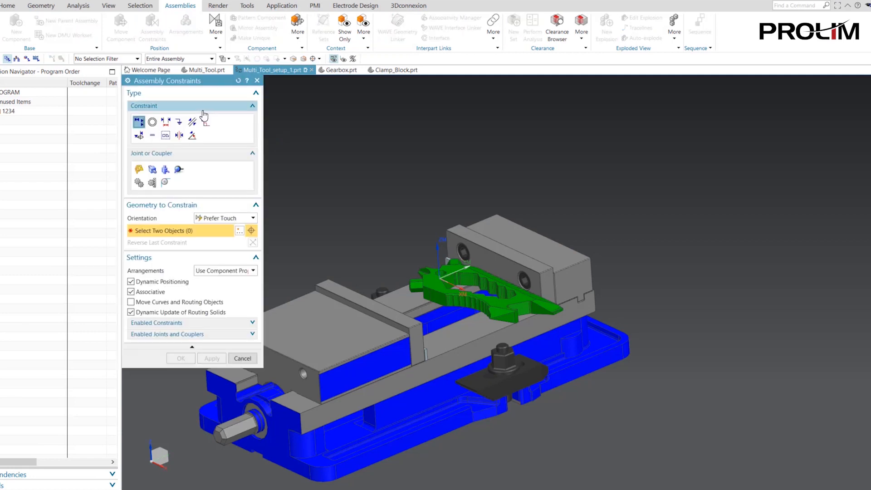
pyautogui.click(178, 124)
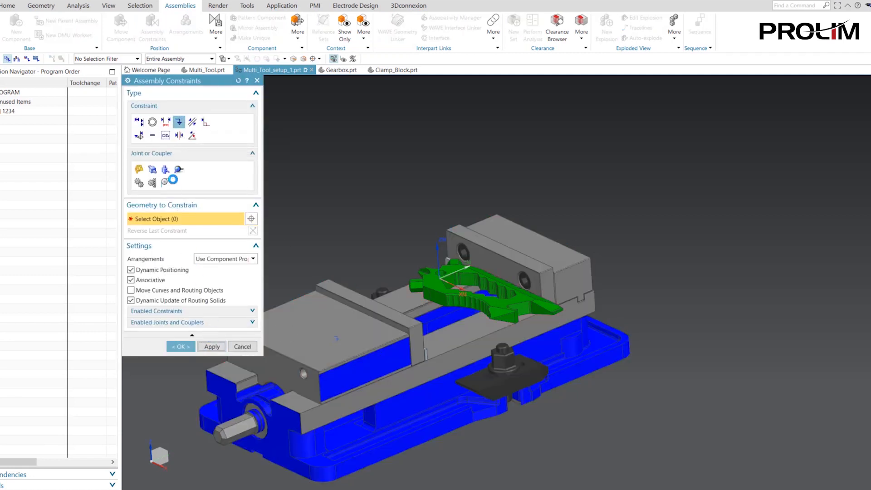
pyautogui.scroll(5, 486, 267)
pyautogui.moveTo(485, 268); pyautogui.dragTo(508, 321, button='middle')
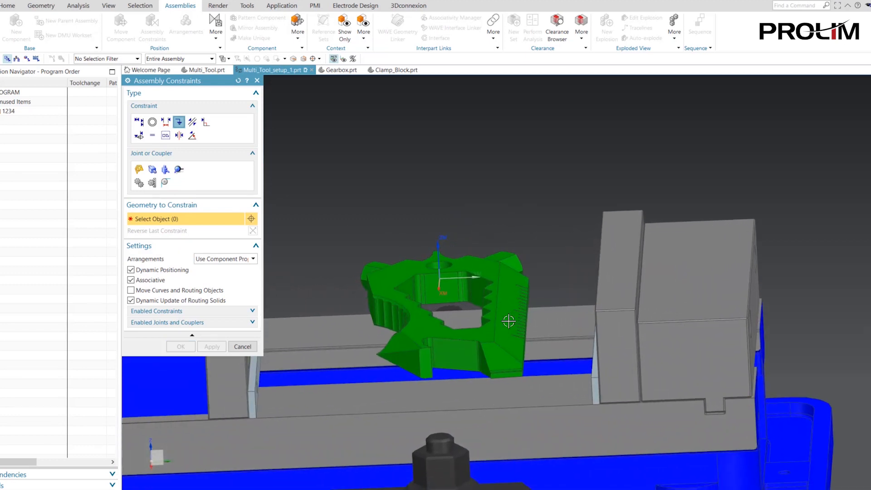
pyautogui.click(242, 346)
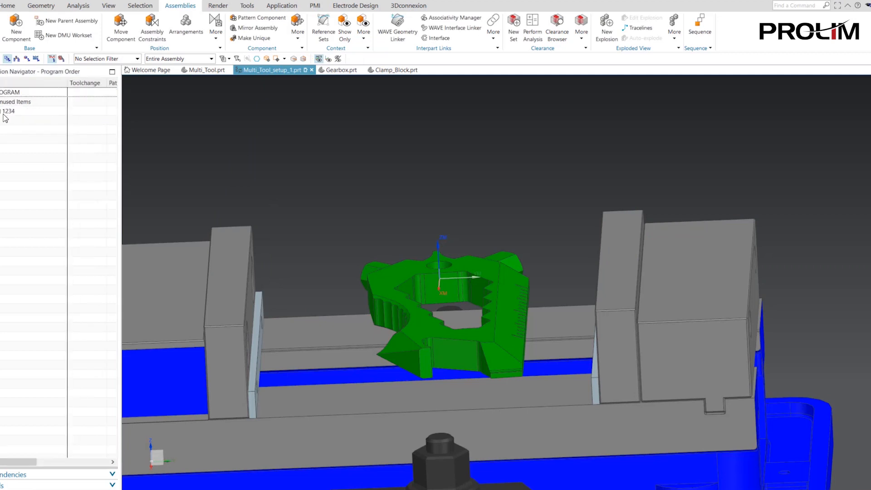
# - Open the WORKPIECE from the geometry view and examine the available blank geometry types
pyautogui.click(27, 59)
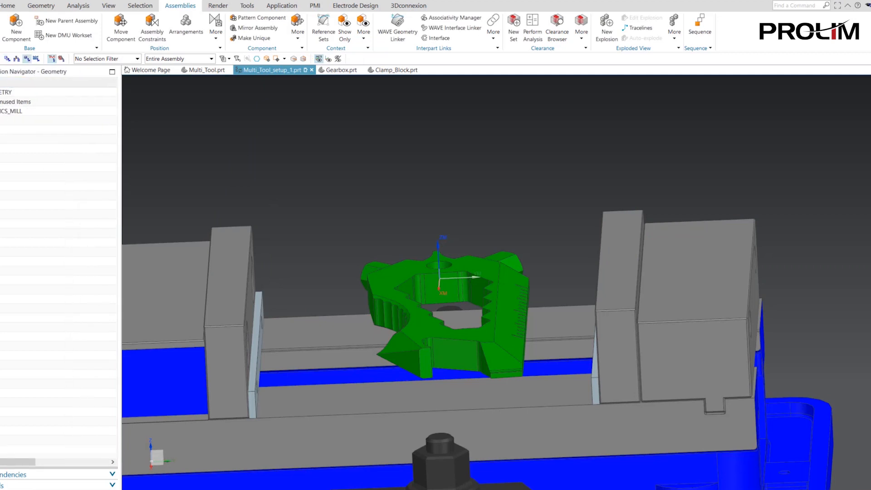
pyautogui.doubleClick(19, 121)
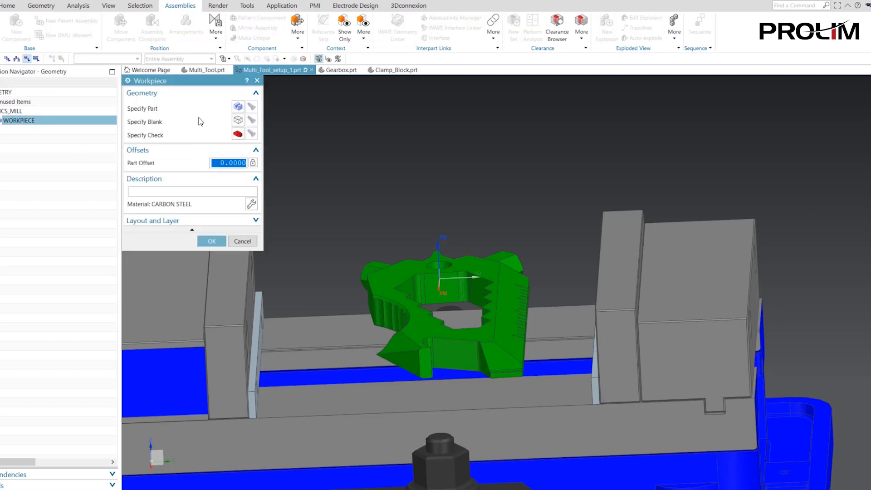
pyautogui.click(237, 120)
pyautogui.click(191, 96)
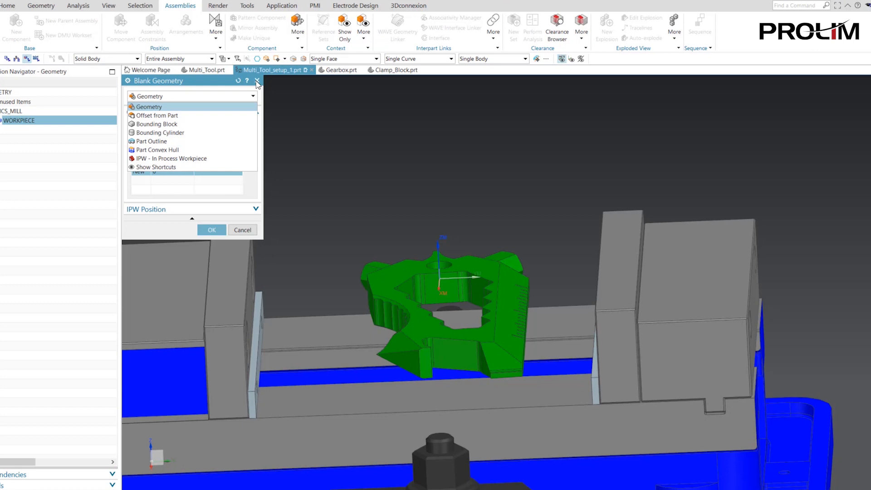
pyautogui.click(256, 81)
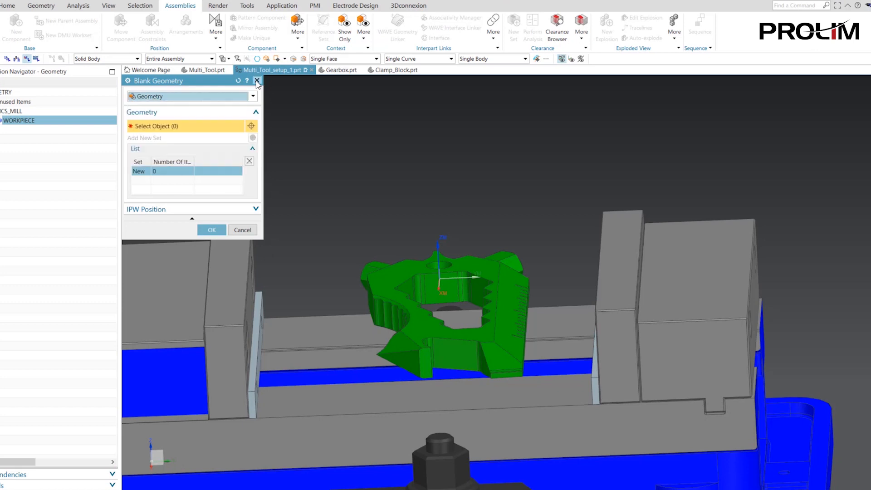
pyautogui.click(257, 81)
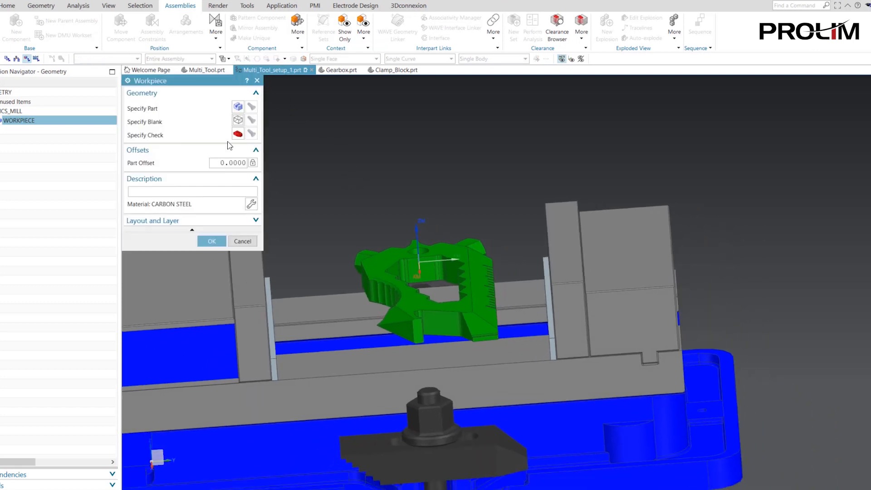
pyautogui.click(258, 81)
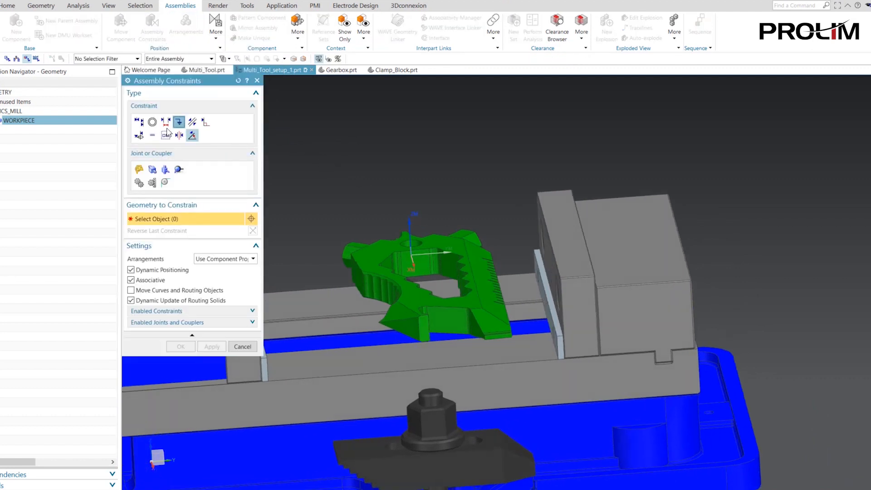
# - Create a distance constraint between the multi-tool's long side face and the clamping face of the nearby vise jaw
pyautogui.click(139, 122)
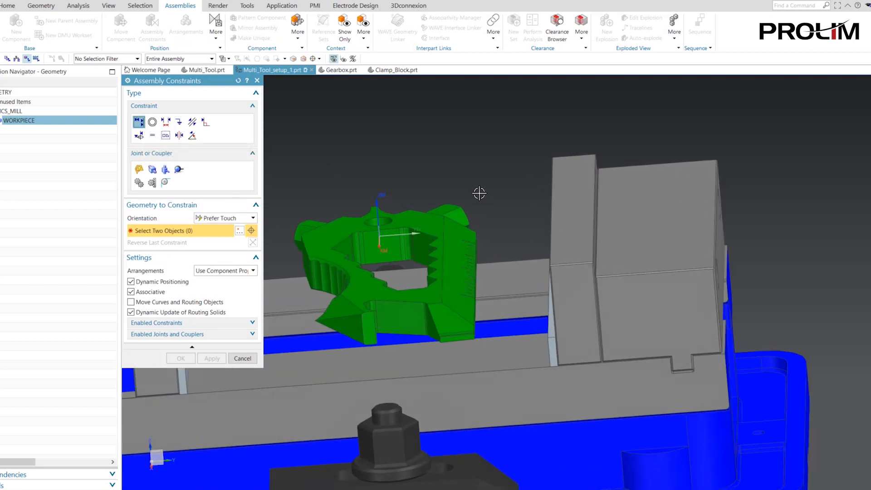
pyautogui.click(165, 122)
pyautogui.click(489, 249)
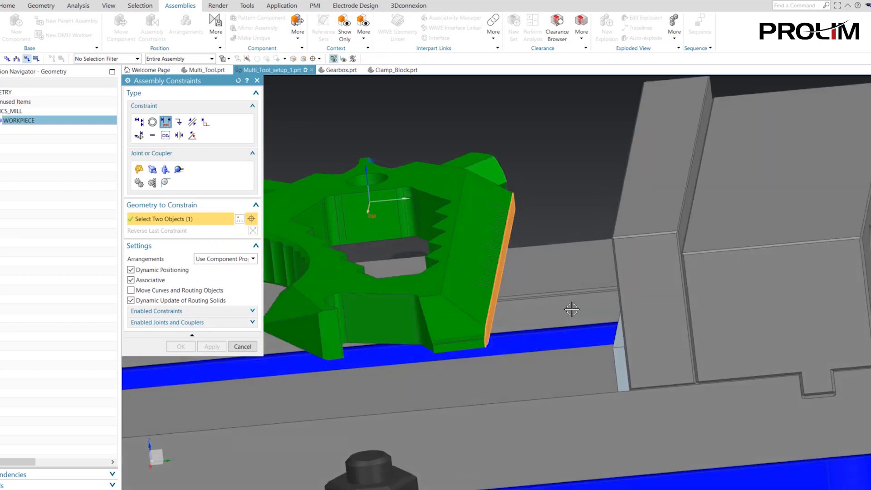
pyautogui.click(454, 140)
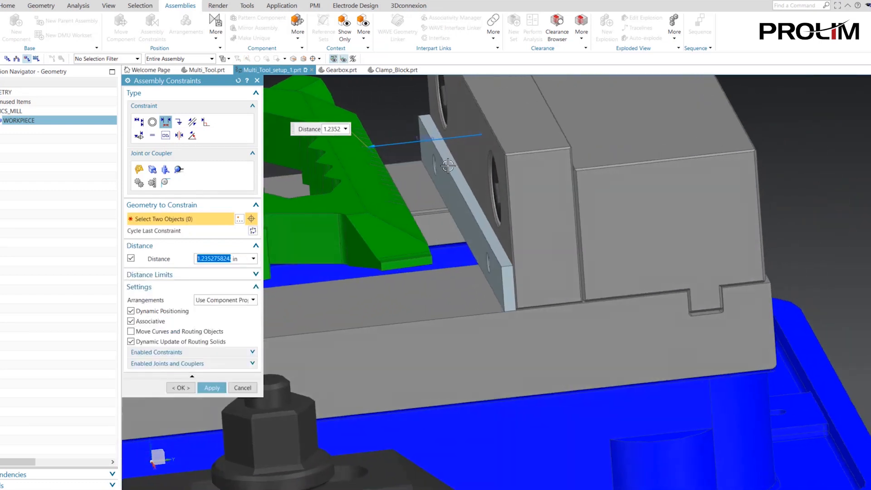
# - Set the distance between the multi-tool's side face and the vise jaw to 0.1 in and apply the constraint
pyautogui.press('BackSpace')
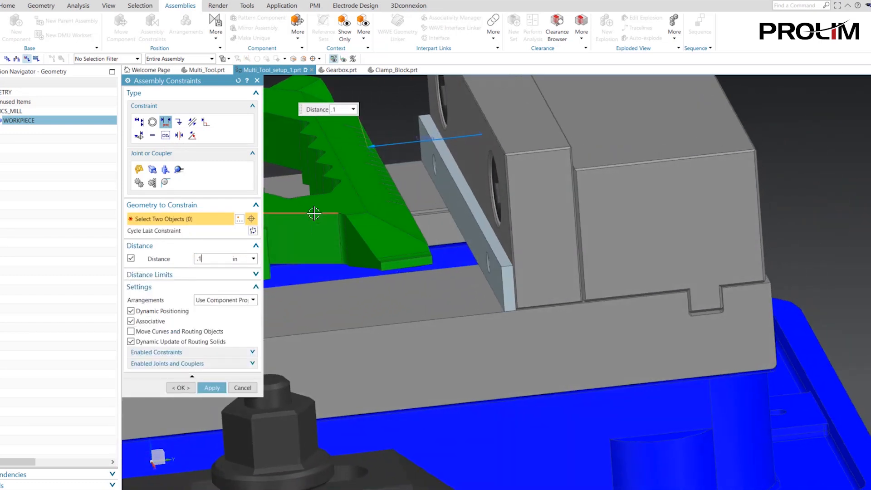
pyautogui.write('.1')
pyautogui.press('Tab')
pyautogui.moveTo(432, 239); pyautogui.dragTo(187, 217, button='middle')
pyautogui.moveTo(378, 226); pyautogui.dragTo(522, 194, button='middle')
pyautogui.scroll(-2, 521, 195)
pyautogui.scroll(-1, 470, 212)
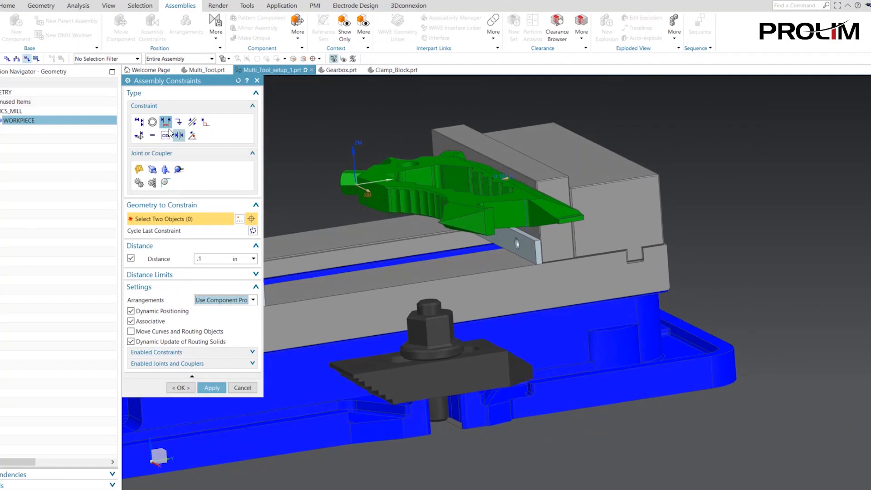
pyautogui.moveTo(465, 242); pyautogui.dragTo(435, 226, button='middle')
pyautogui.scroll(2, 508, 118)
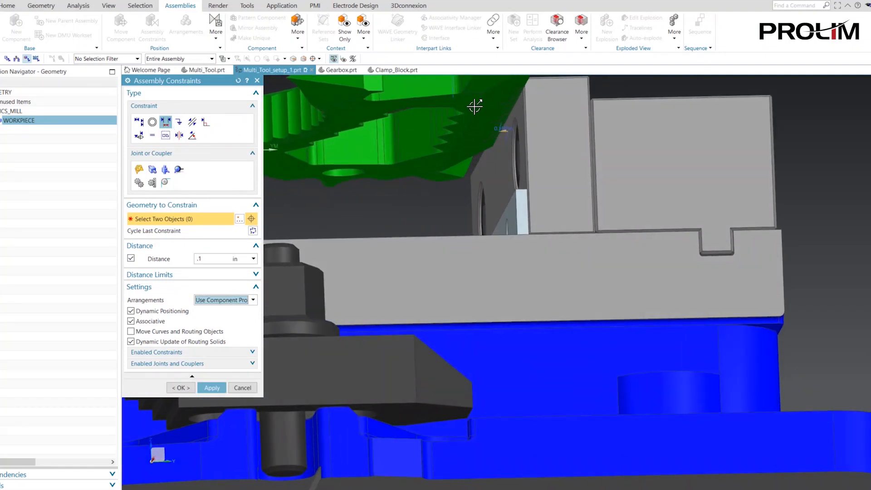
pyautogui.click(211, 387)
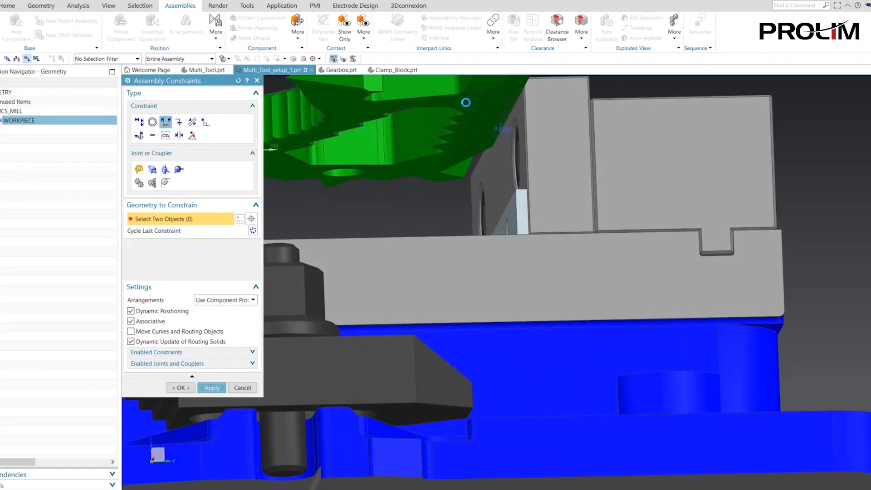
# - Add a distance constraint of 0.05 in between the multi-tool's underside and the top face of the vise jaw
pyautogui.click(465, 102)
pyautogui.moveTo(467, 103); pyautogui.dragTo(502, 236, button='middle')
pyautogui.click(557, 153)
pyautogui.moveTo(504, 251); pyautogui.dragTo(506, 201)
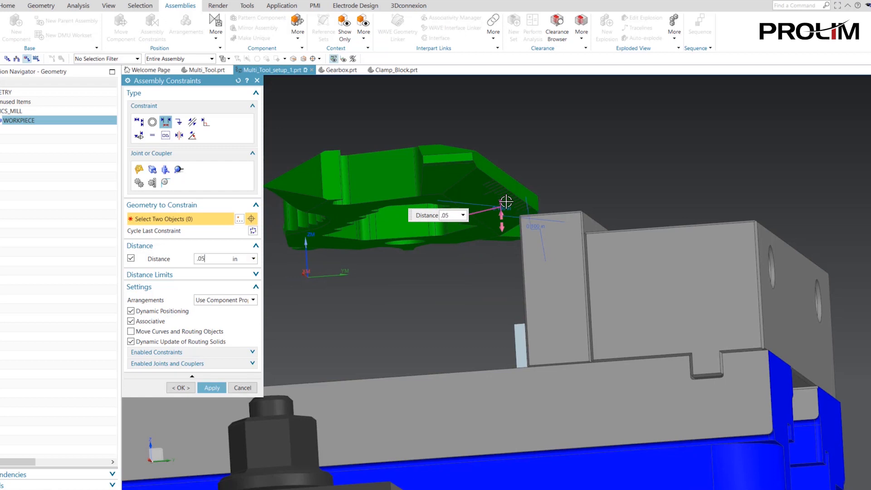
pyautogui.press('Tab')
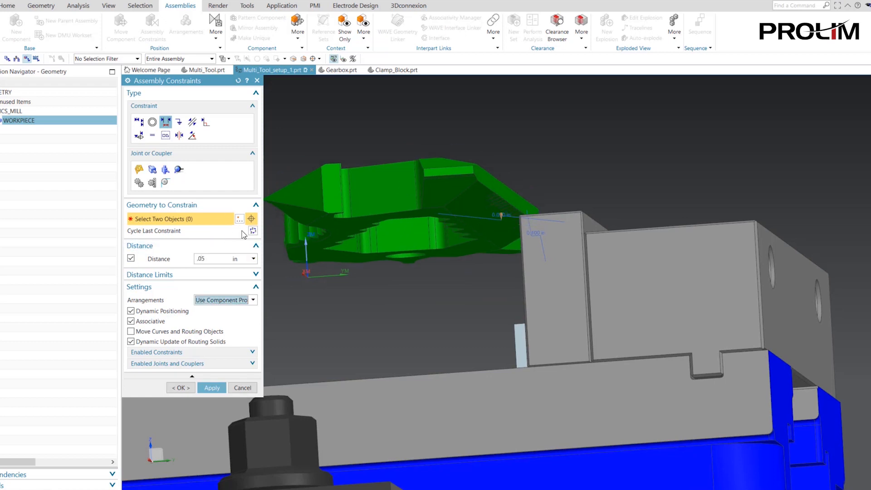
# - Set the underside-to-jaw distance to -0.05 in and apply the constraint
pyautogui.click(197, 259)
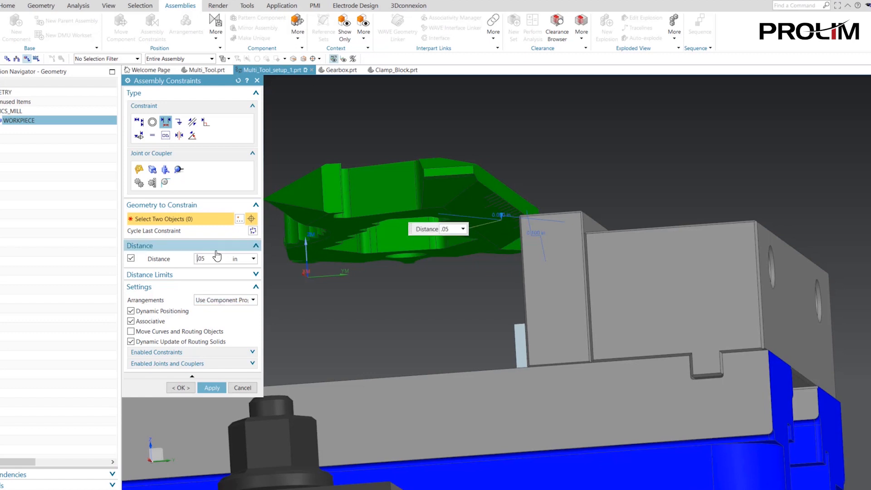
pyautogui.write('-')
pyautogui.press('Tab')
pyautogui.moveTo(483, 238); pyautogui.dragTo(552, 276, button='middle')
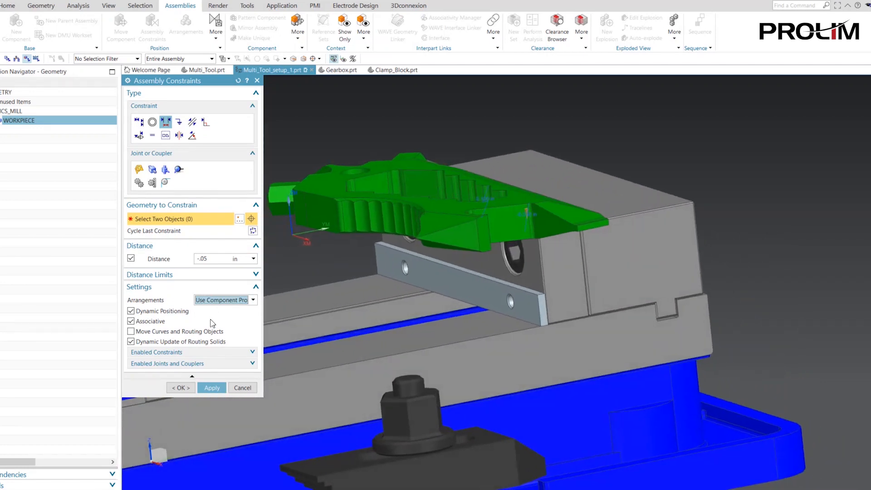
pyautogui.click(211, 388)
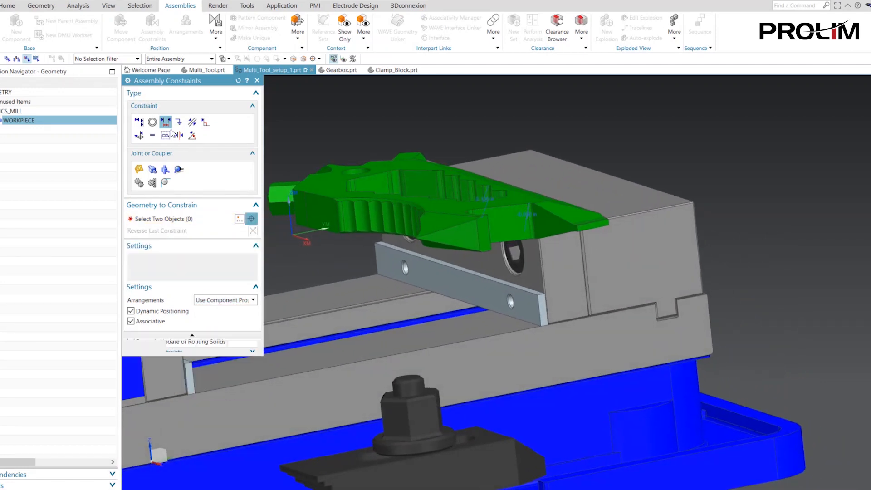
pyautogui.scroll(3, 527, 263)
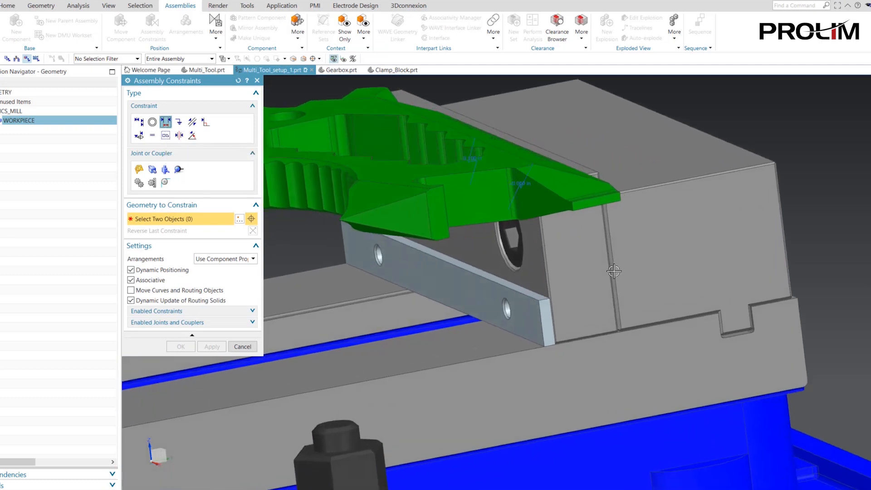
pyautogui.scroll(3, 612, 271)
pyautogui.scroll(2, 562, 264)
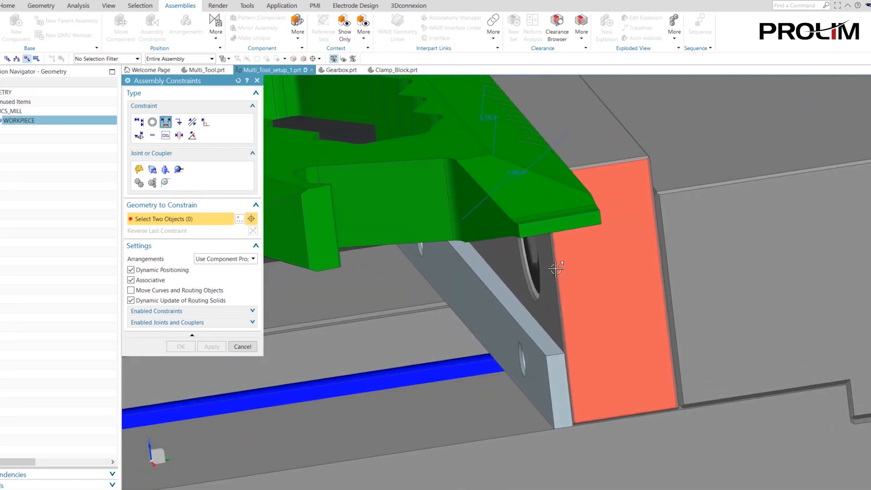
pyautogui.keyDown('shift'); pyautogui.moveTo(566, 247); pyautogui.dragTo(614, 166, button='middle'); pyautogui.keyUp('shift')
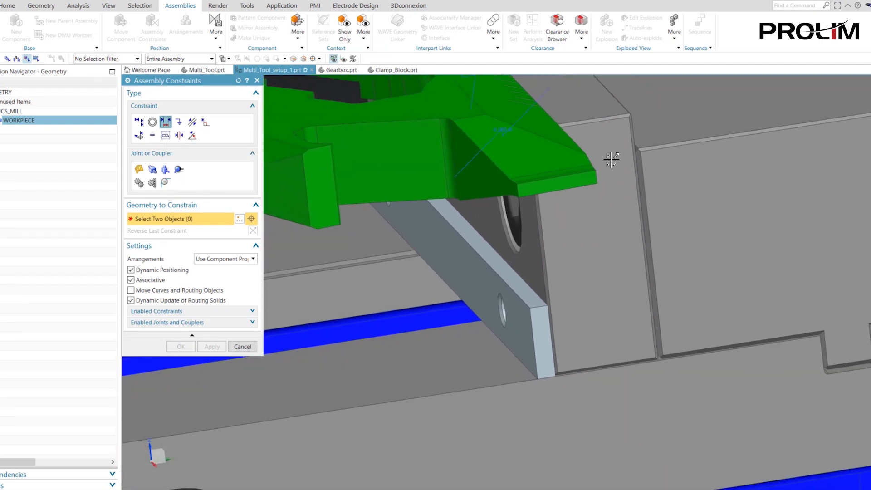
pyautogui.click(618, 168)
pyautogui.scroll(5, 620, 196)
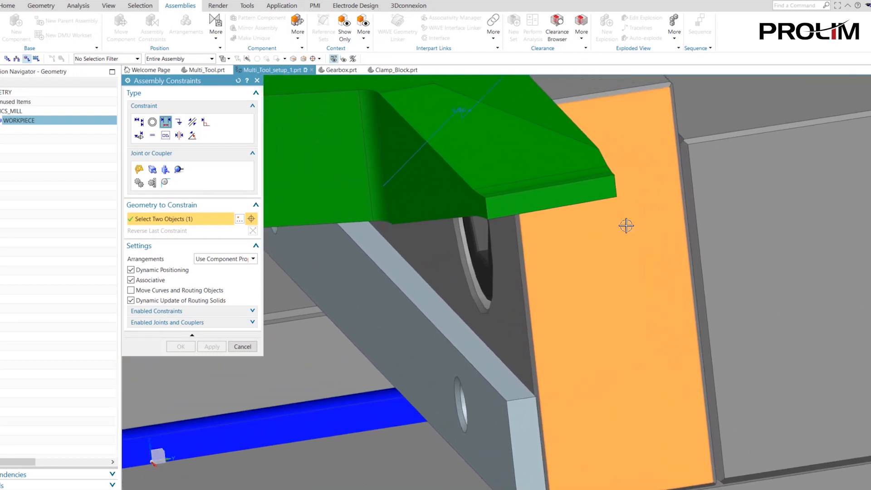
pyautogui.click(565, 204)
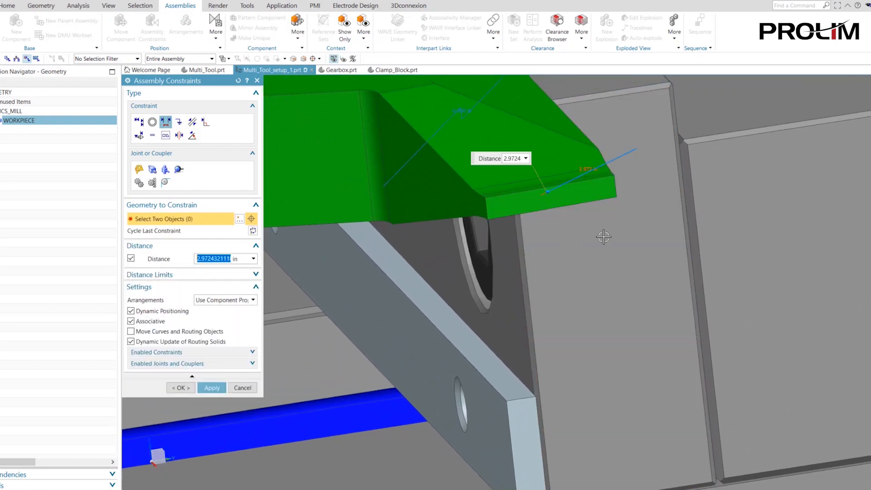
pyautogui.moveTo(623, 208); pyautogui.dragTo(394, 371, button='middle')
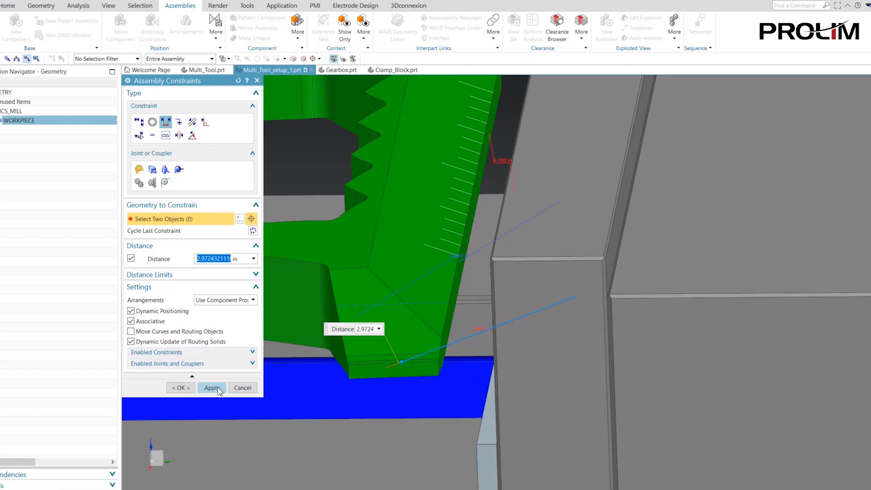
pyautogui.click(243, 388)
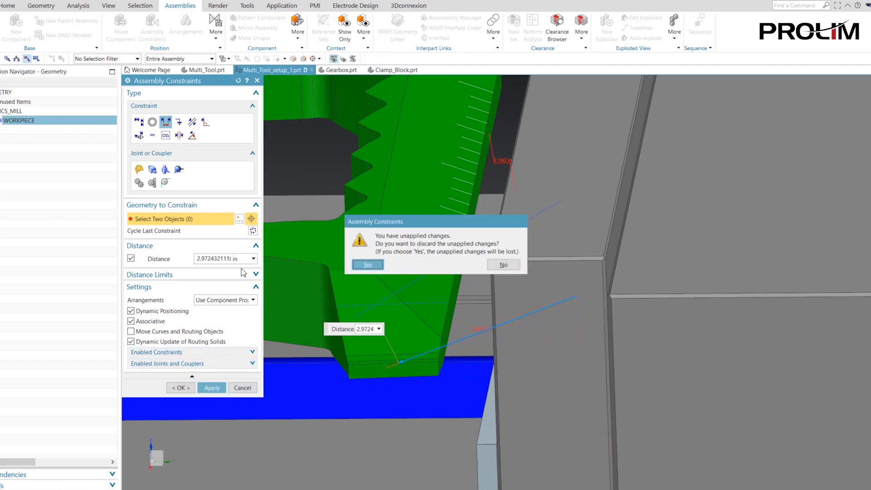
pyautogui.click(368, 265)
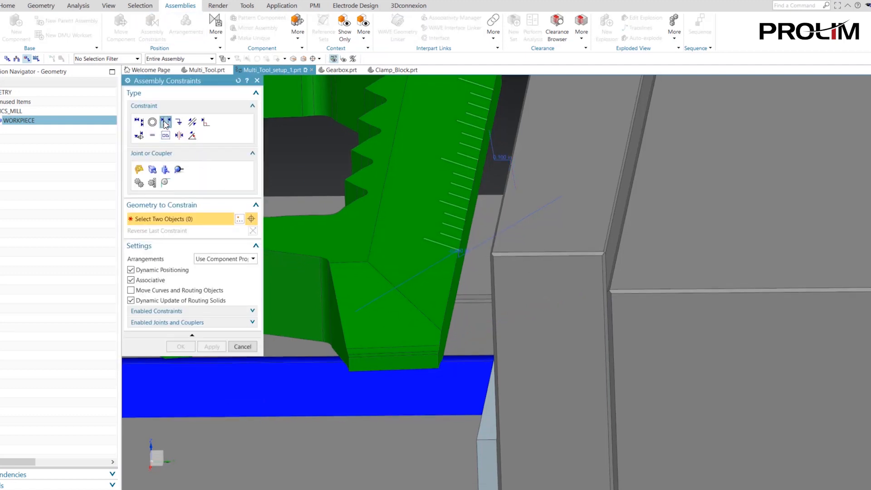
# - Create a distance constraint between the vertical corner edge at the multi-tool's end and the end face of the nearby vise jaw
pyautogui.scroll(4, 431, 365)
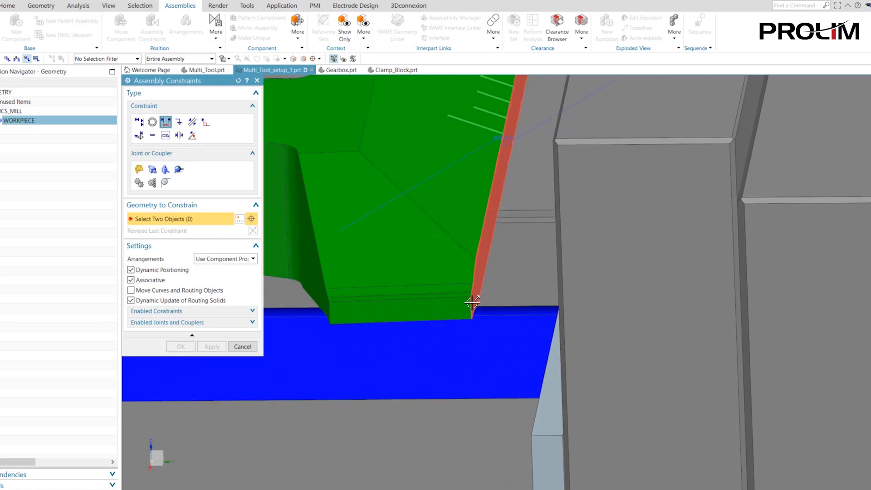
pyautogui.scroll(3, 473, 303)
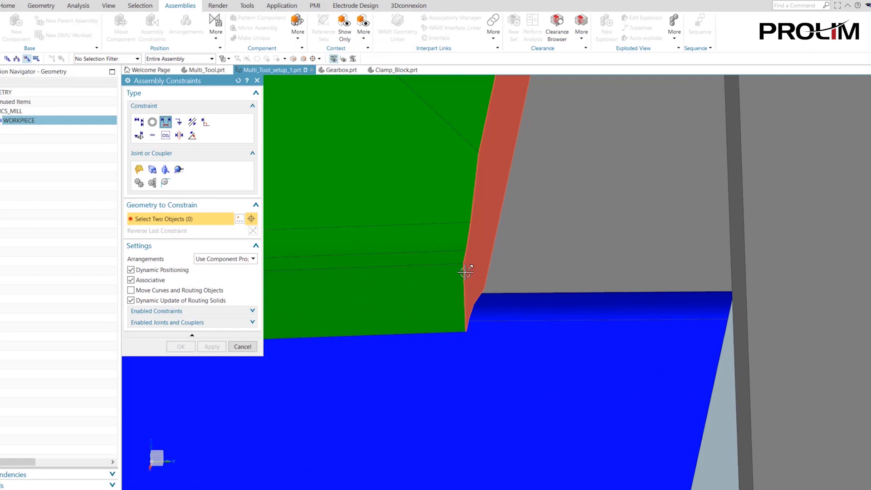
pyautogui.click(465, 269)
pyautogui.scroll(-4, 540, 336)
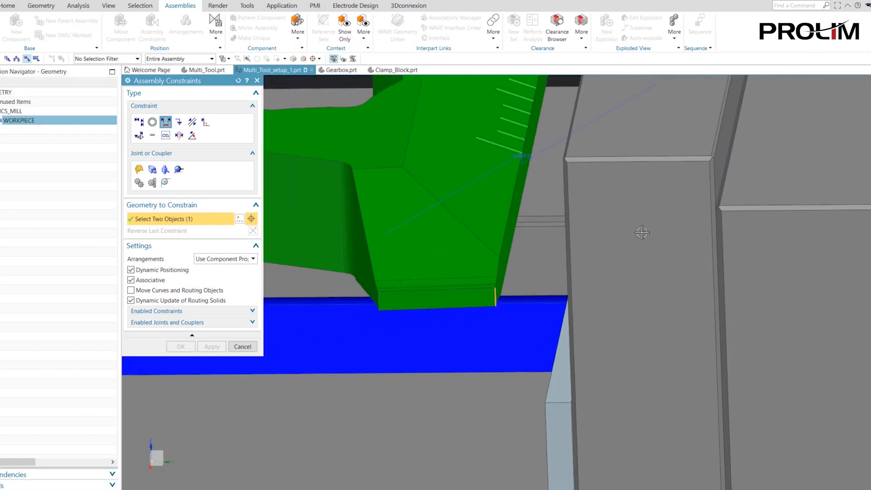
pyautogui.click(639, 244)
# - Set the distance between the multi-tool's corner edge and the jaw's end face to 0 in, apply it and finish constraining
pyautogui.scroll(-4, 649, 240)
pyautogui.moveTo(658, 239); pyautogui.dragTo(291, 287, button='middle')
pyautogui.write('0')
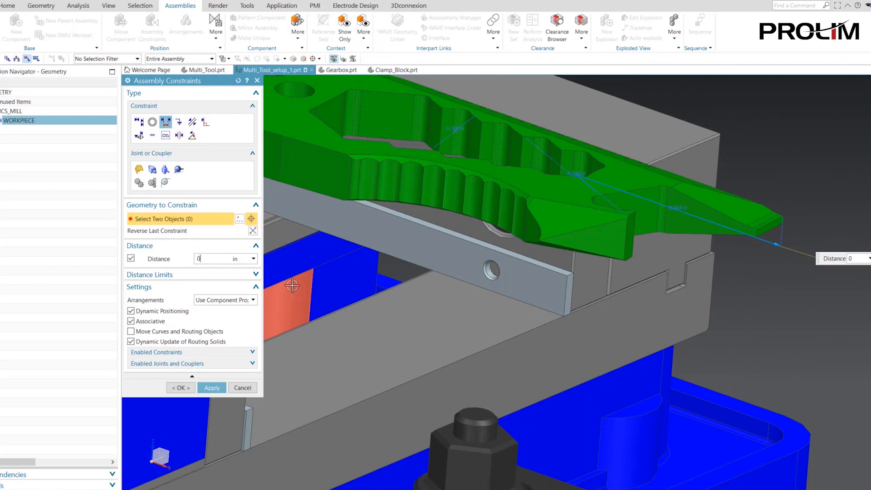
pyautogui.press('Tab')
pyautogui.scroll(-4, 336, 263)
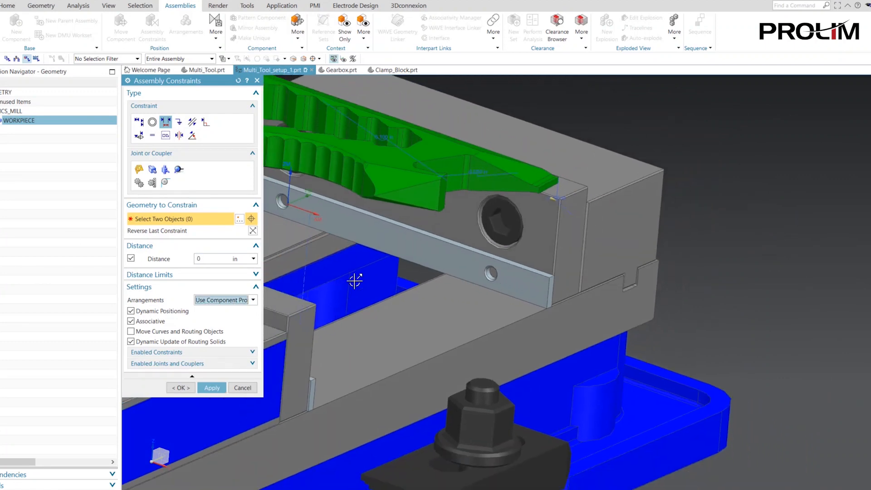
pyautogui.click(211, 388)
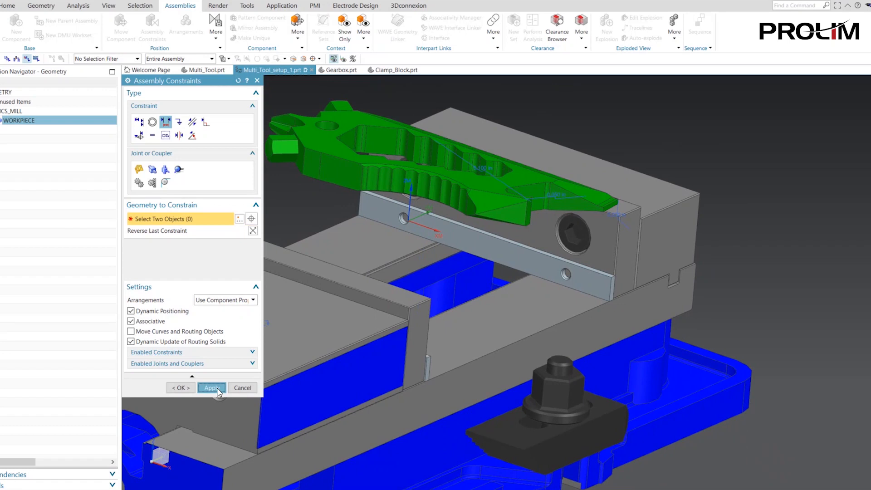
pyautogui.click(243, 346)
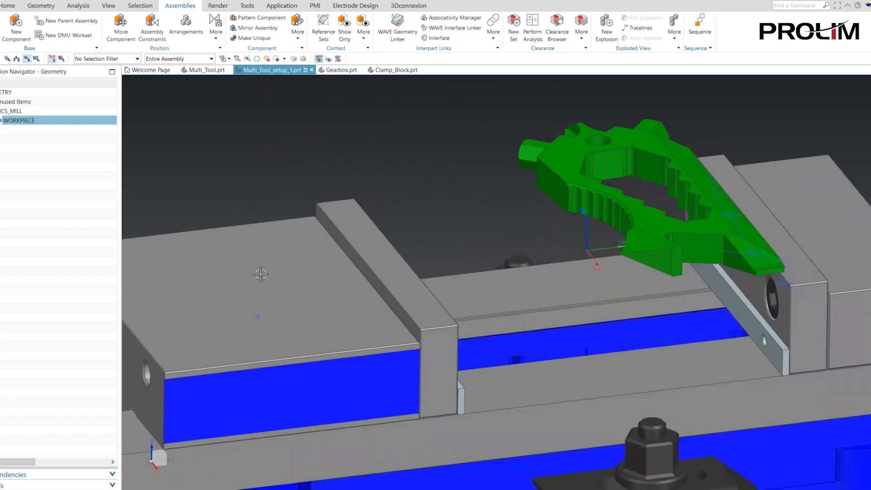
# - Override the position of the vise's movable block component within the setup assembly
pyautogui.rightClick(261, 274)
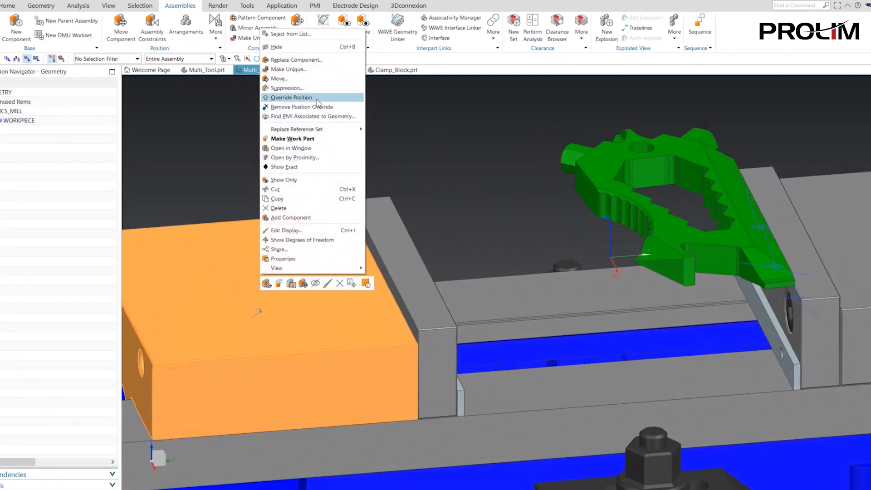
pyautogui.click(289, 105)
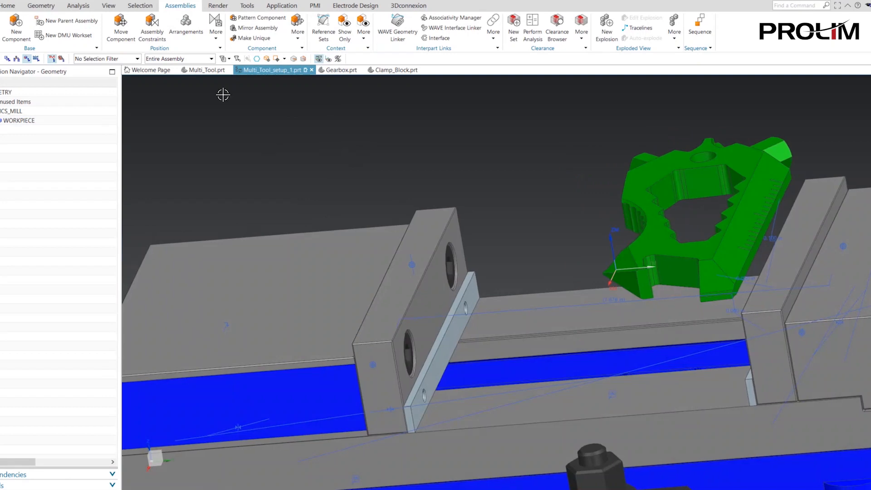
pyautogui.click(151, 24)
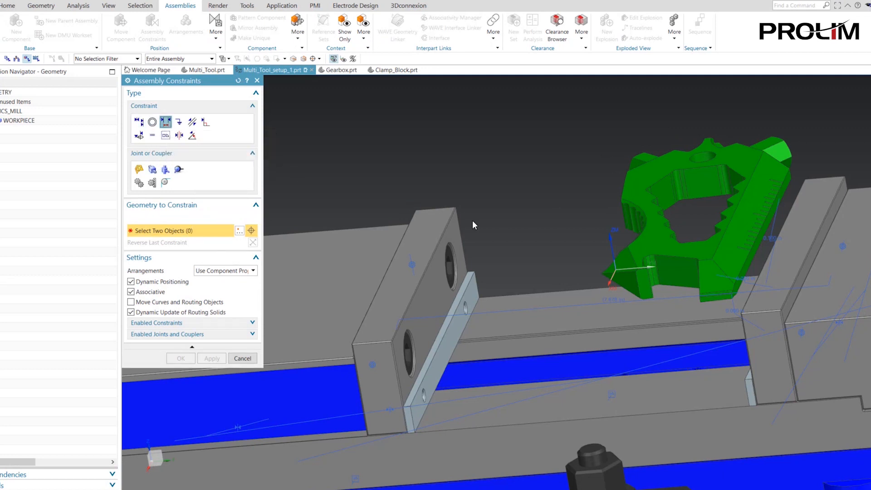
pyautogui.click(423, 292)
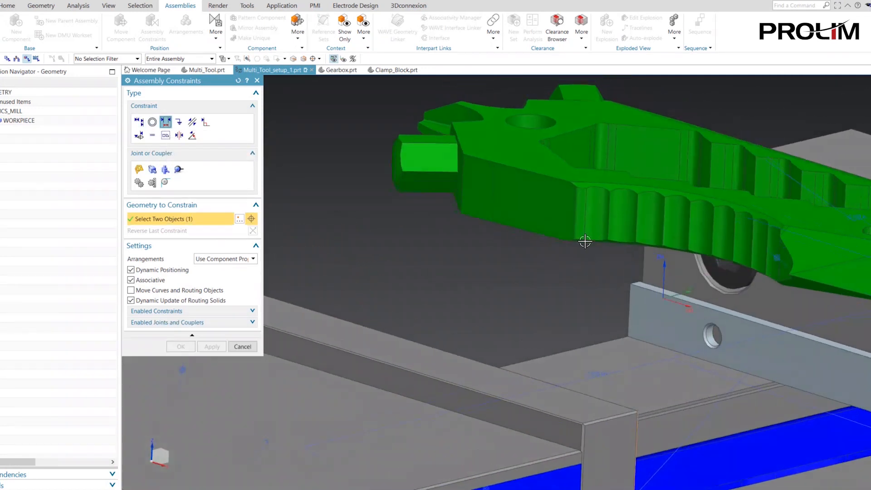
pyautogui.click(498, 176)
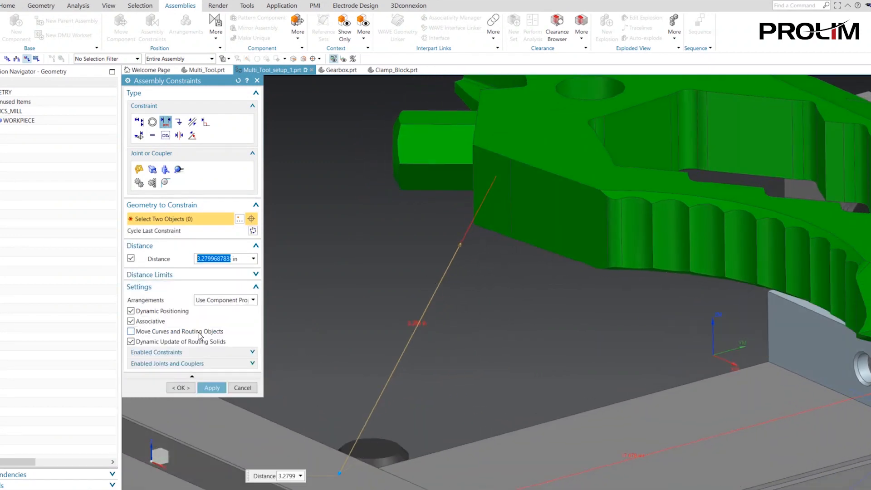
pyautogui.click(243, 388)
pyautogui.click(367, 265)
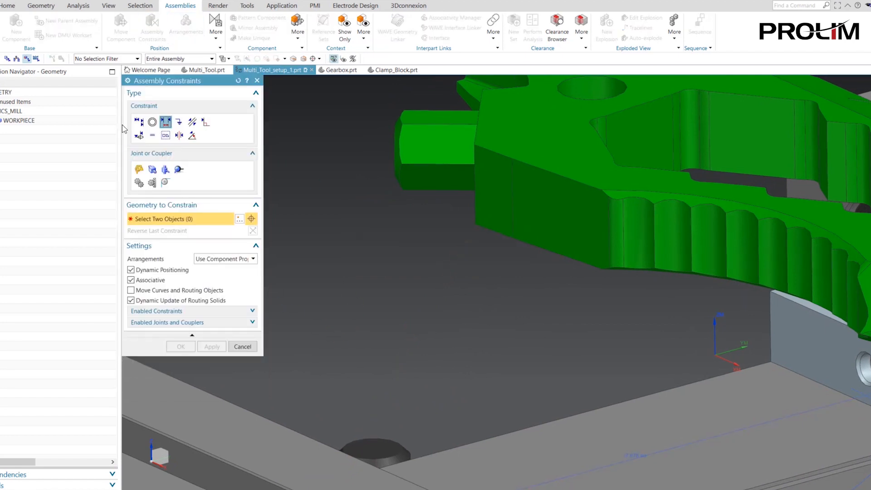
# - Constrain the movable vise jaw and the facing side of the multi-tool with a distance of 0.25 in
pyautogui.moveTo(366, 323); pyautogui.dragTo(471, 217, button='middle')
pyautogui.click(336, 318)
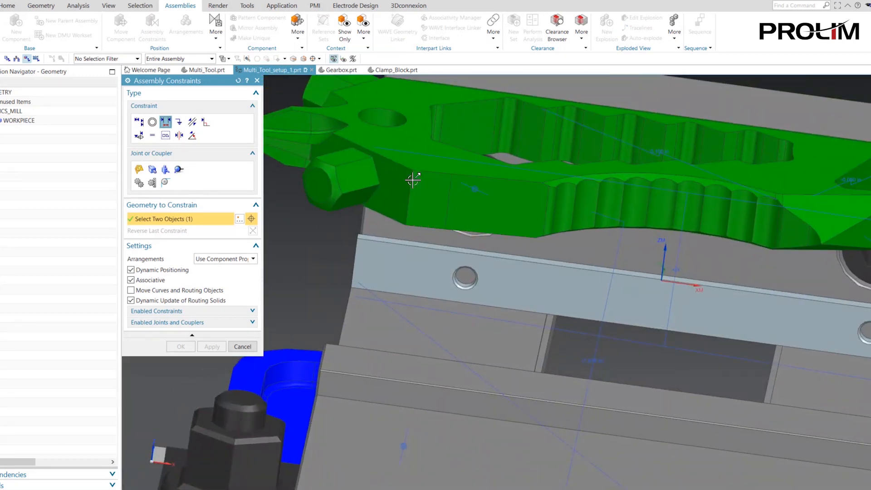
pyautogui.click(404, 189)
pyautogui.moveTo(476, 273); pyautogui.dragTo(364, 202, button='middle')
pyautogui.moveTo(362, 191); pyautogui.dragTo(568, 200)
pyautogui.moveTo(653, 268); pyautogui.dragTo(660, 298, button='middle')
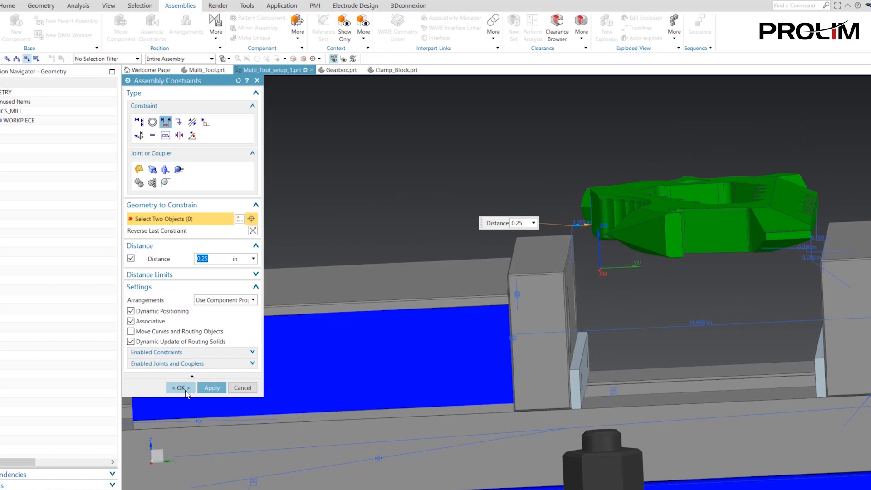
pyautogui.click(180, 388)
# - Review the machine coordinate system and clearance settings of MCS_MILL and accept them
pyautogui.moveTo(204, 375); pyautogui.dragTo(241, 338, button='middle')
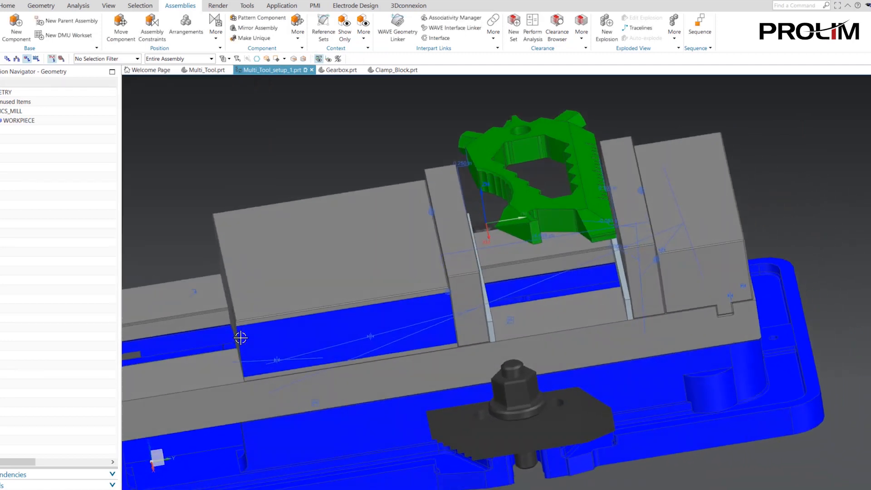
pyautogui.doubleClick(12, 114)
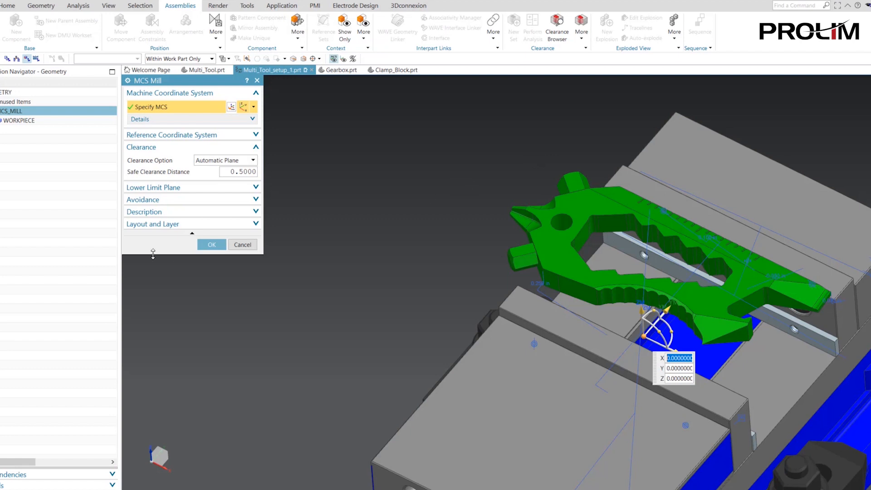
pyautogui.click(212, 244)
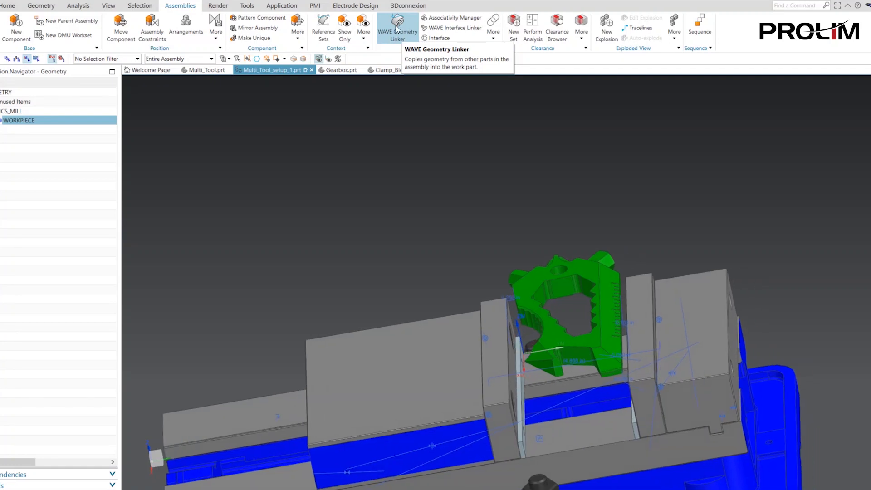
# - Copy the multi-tool body into the setup part as an associative linked body with the WAVE Geometry Linker
pyautogui.click(398, 28)
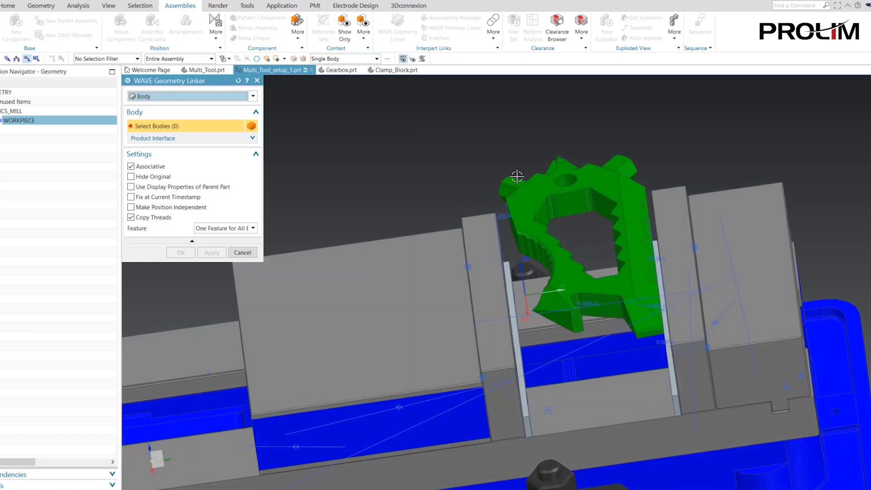
pyautogui.click(539, 193)
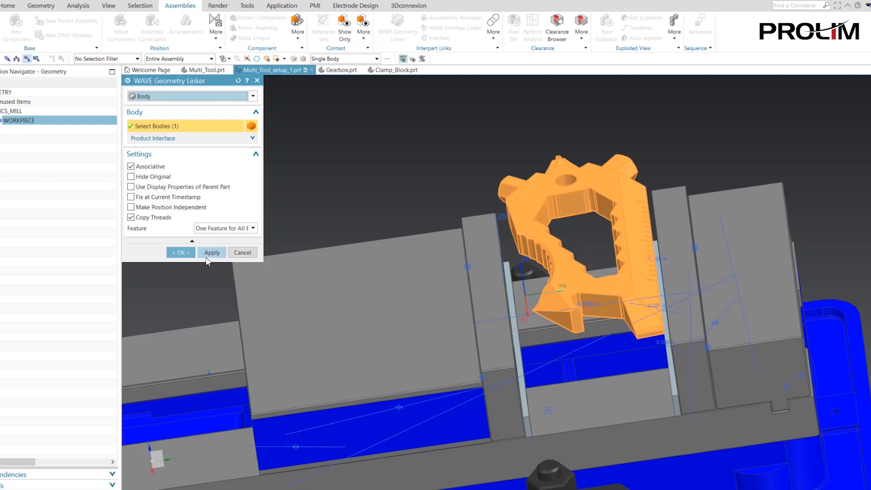
pyautogui.click(177, 253)
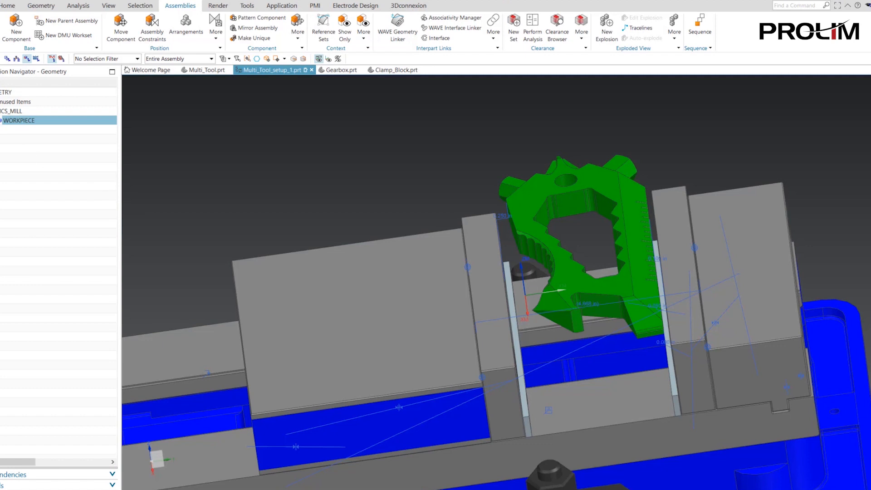
# - Locate the linked body in the model history and hide the original Multi_Tool component in the assembly
pyautogui.click(1, 152)
pyautogui.click(29, 151)
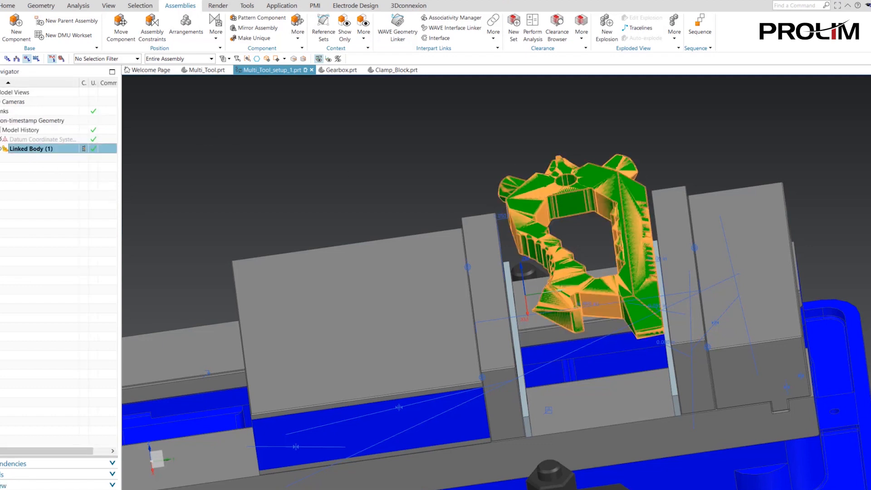
pyautogui.click(1, 109)
pyautogui.click(0, 121)
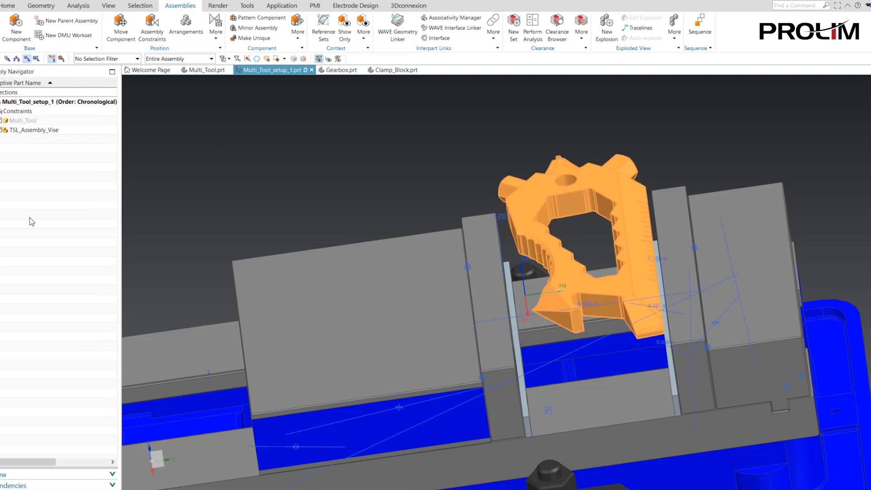
pyautogui.press('Escape')
pyautogui.moveTo(468, 205); pyautogui.dragTo(530, 206, button='middle')
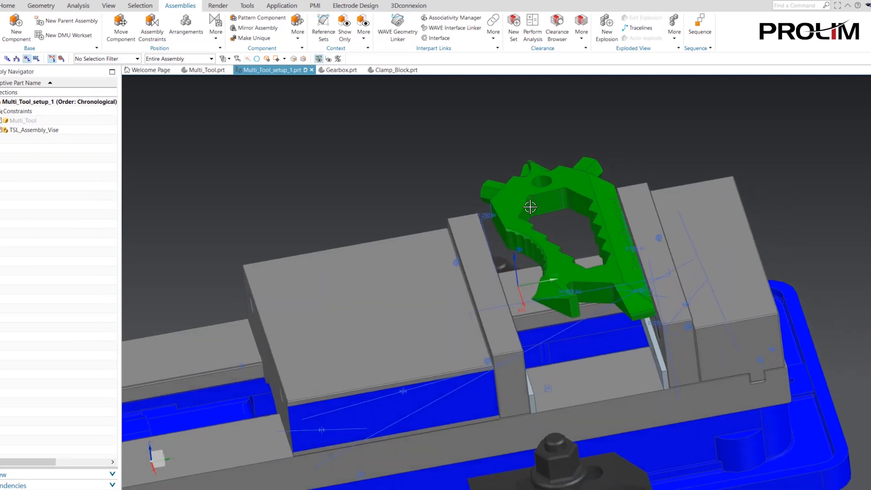
# - Highlight Linked Body (1) from the model history to identify it in the graphics view
pyautogui.click(0, 100)
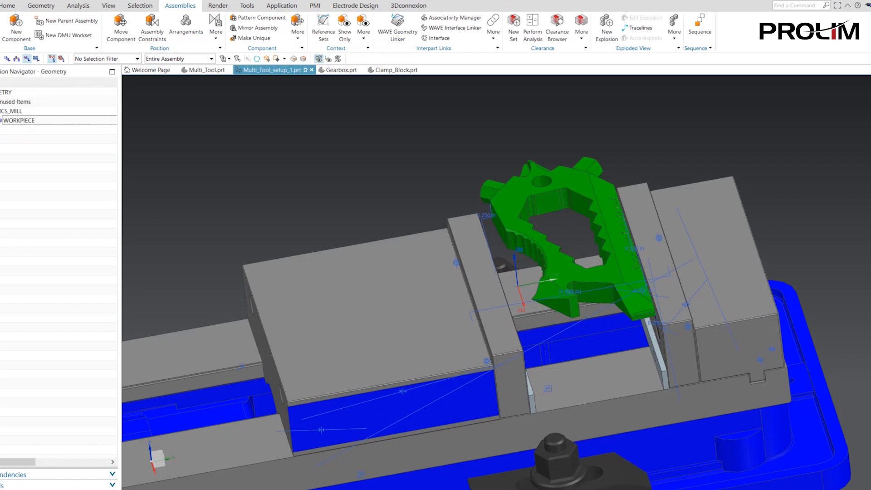
pyautogui.click(1, 136)
pyautogui.click(39, 149)
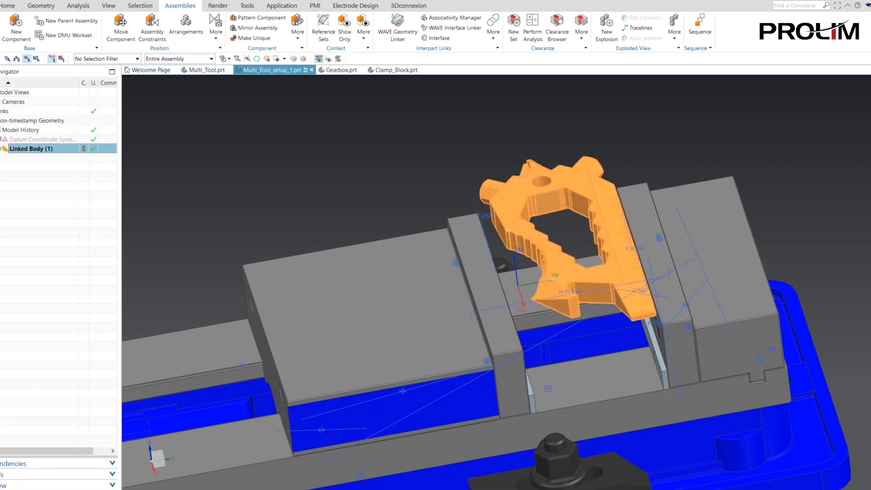
pyautogui.click(0, 136)
# - Specify the linked multi-tool body as the part geometry of WORKPIECE
pyautogui.click(17, 121)
pyautogui.doubleClick(19, 123)
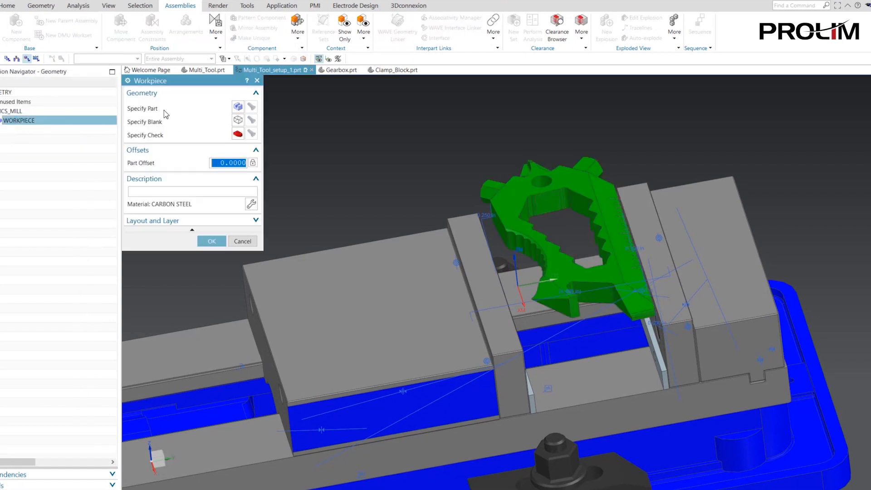
pyautogui.click(238, 105)
pyautogui.click(525, 186)
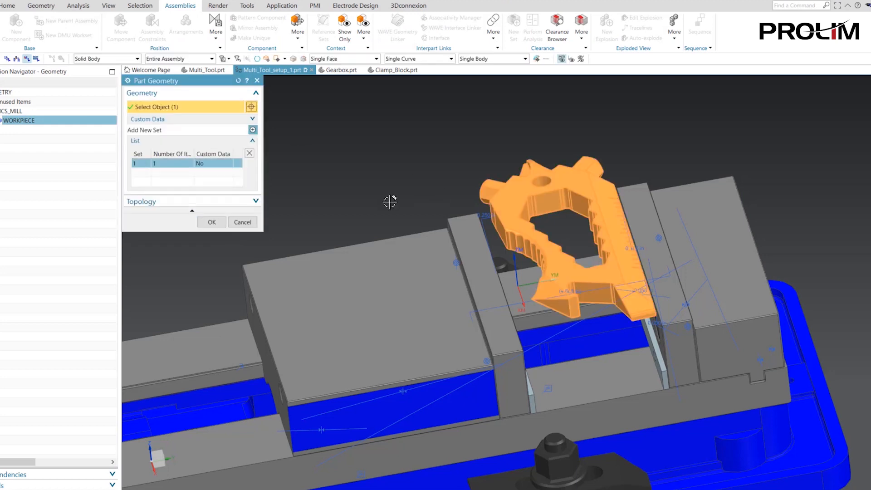
pyautogui.click(212, 209)
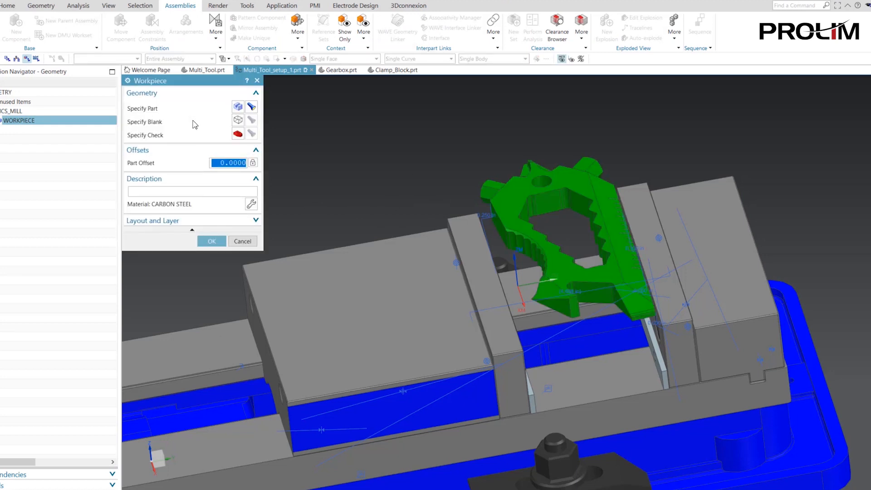
# - Define the blank geometry of WORKPIECE as a bounding block
pyautogui.click(237, 120)
pyautogui.click(175, 97)
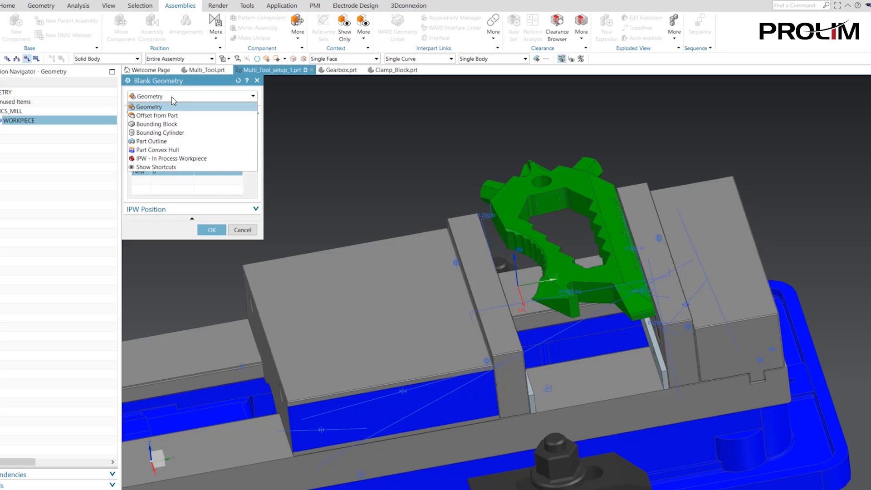
pyautogui.click(176, 126)
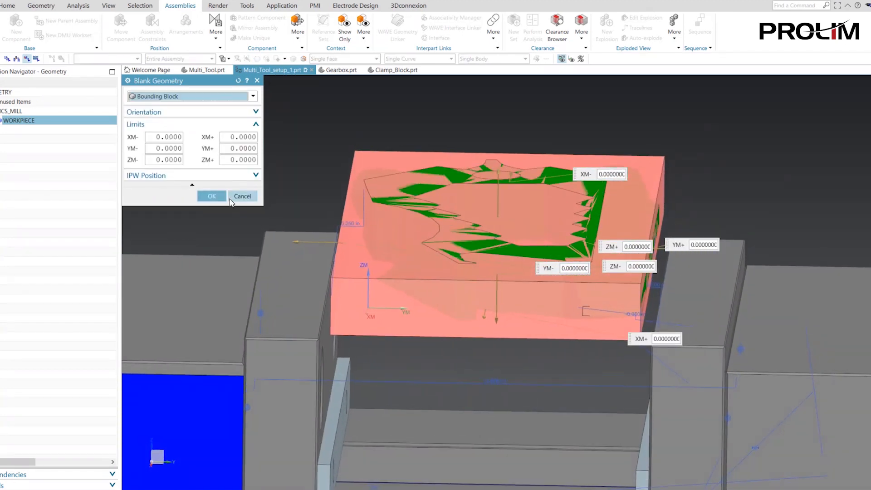
# - Set both the XM- and XM+ limits of the bounding block blank to 0.125
pyautogui.click(165, 137)
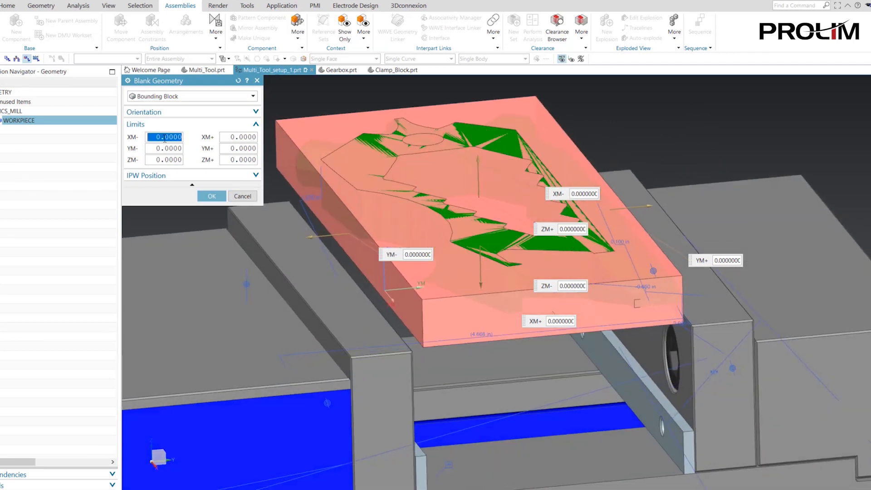
pyautogui.write('.125')
pyautogui.press('Tab')
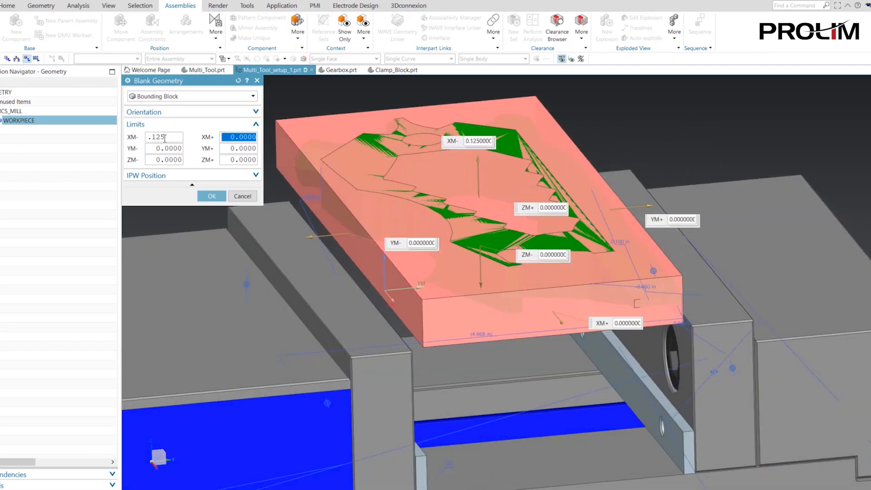
pyautogui.write('.2')
pyautogui.press('BackSpace')
pyautogui.write('15')
pyautogui.press('Tab')
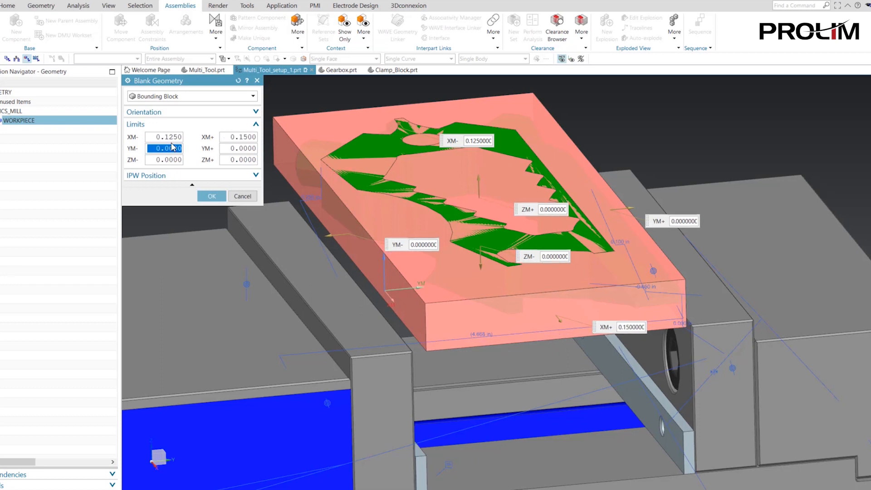
pyautogui.click(243, 136)
pyautogui.write('2')
pyautogui.press('Tab')
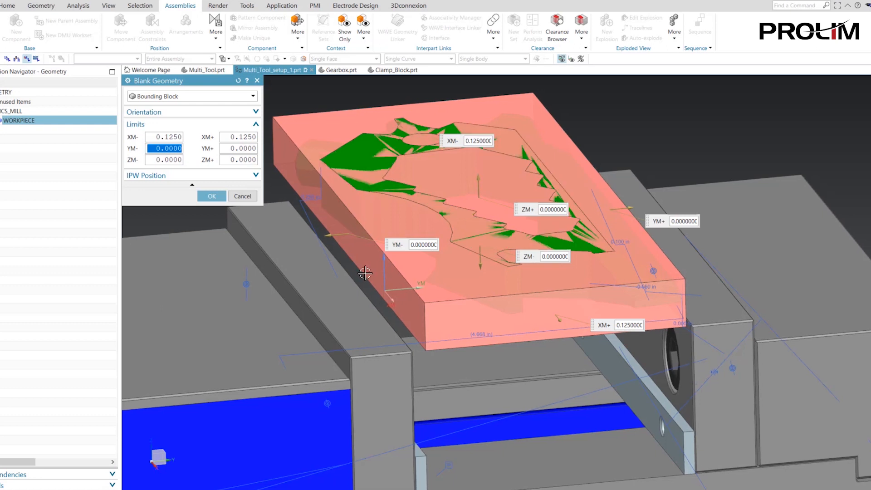
# - Extend the blank's YM- limit to about 0.117 toward the movable vise jaw
pyautogui.scroll(5, 365, 272)
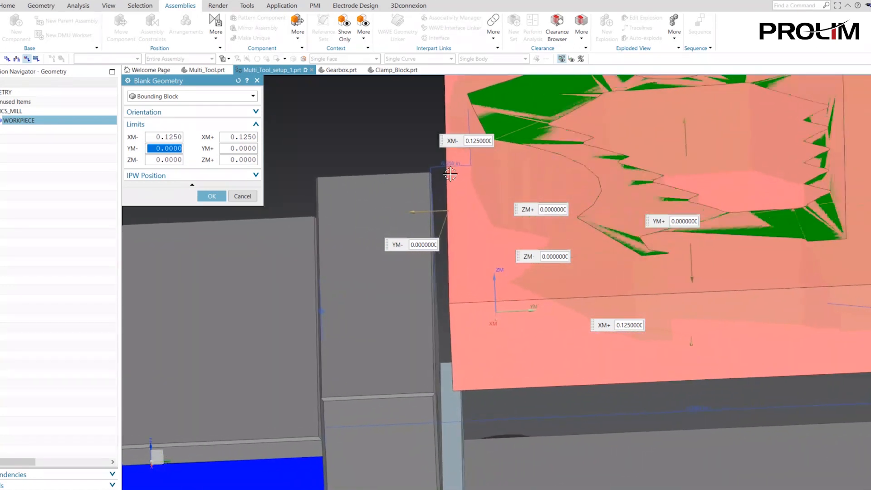
pyautogui.scroll(3, 450, 174)
pyautogui.moveTo(402, 206); pyautogui.dragTo(398, 208)
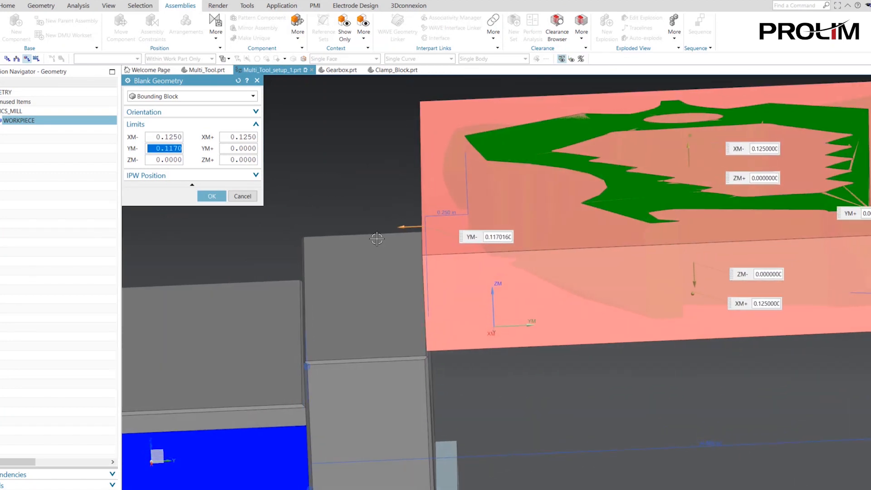
pyautogui.moveTo(376, 238); pyautogui.dragTo(376, 238, button='middle')
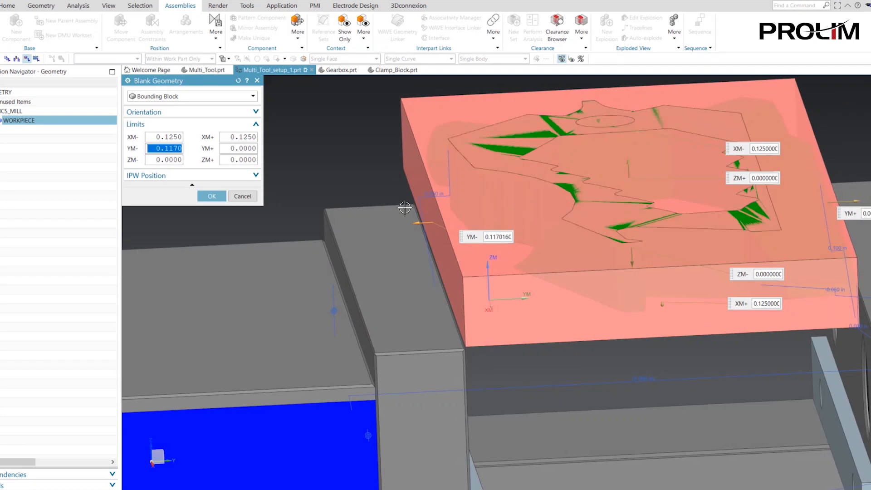
pyautogui.moveTo(421, 214); pyautogui.dragTo(415, 210, button='middle')
# - Set the YM+ limit of the bounding block blank to 0.1
pyautogui.click(243, 148)
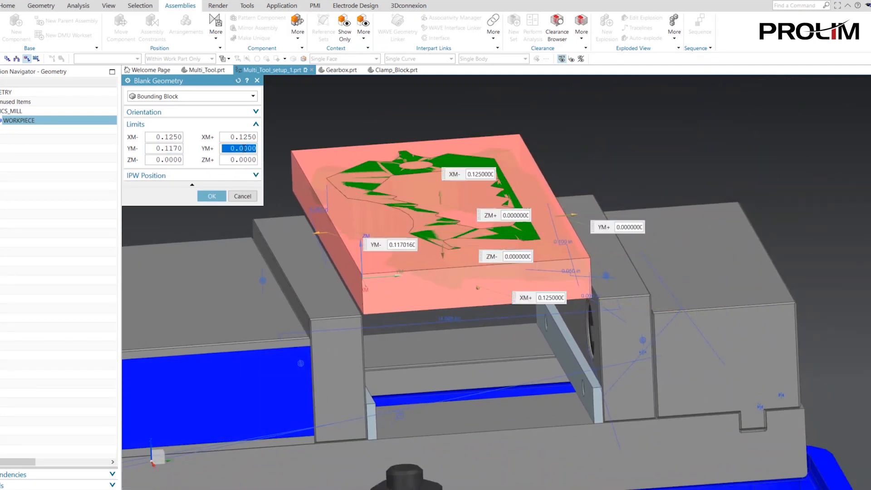
pyautogui.write('.1')
pyautogui.press('Tab')
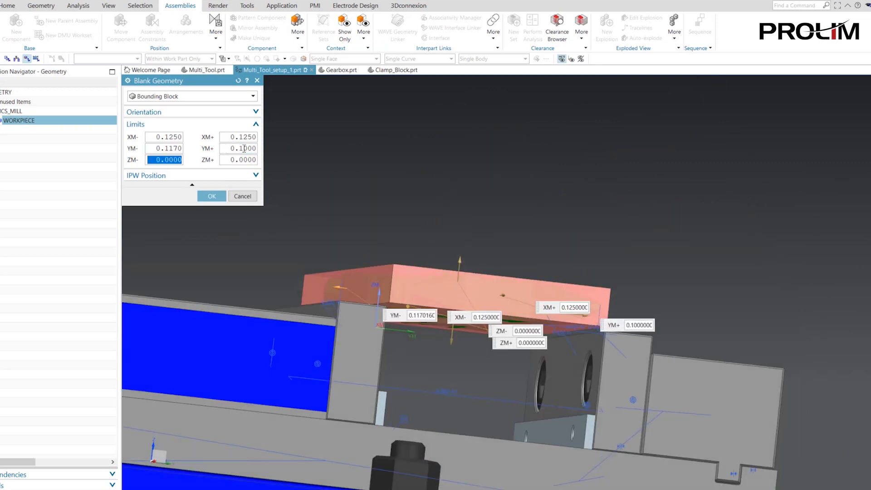
# - Set the bounding block blank's ZM- limit to 0.2 and its ZM+ limit to 0.05
pyautogui.moveTo(681, 273); pyautogui.dragTo(653, 267, button='middle')
pyautogui.moveTo(281, 204); pyautogui.dragTo(433, 358, button='middle')
pyautogui.moveTo(422, 355); pyautogui.dragTo(423, 365)
pyautogui.moveTo(434, 403); pyautogui.dragTo(432, 404, button='middle')
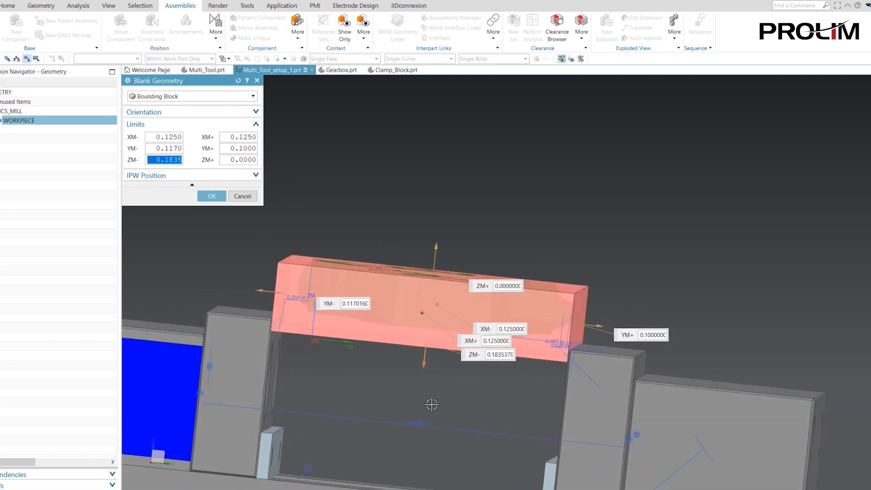
pyautogui.write('0.2')
pyautogui.press('Tab')
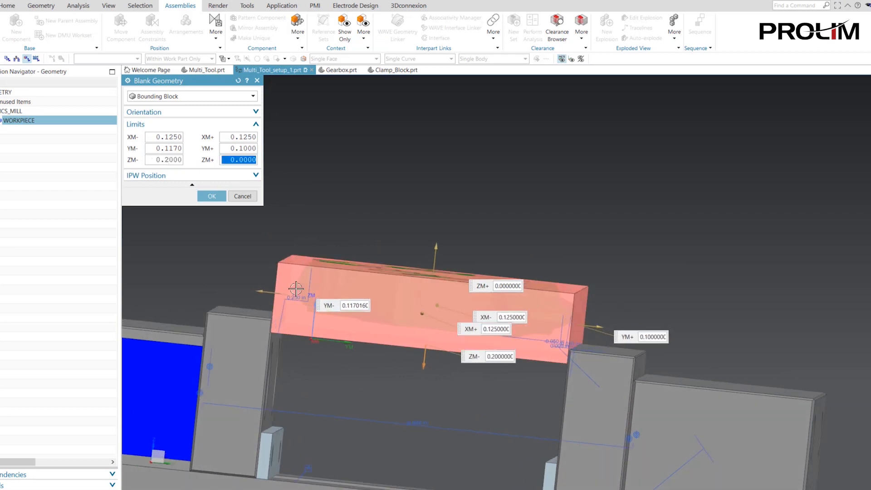
pyautogui.write('0.05')
pyautogui.press('Tab')
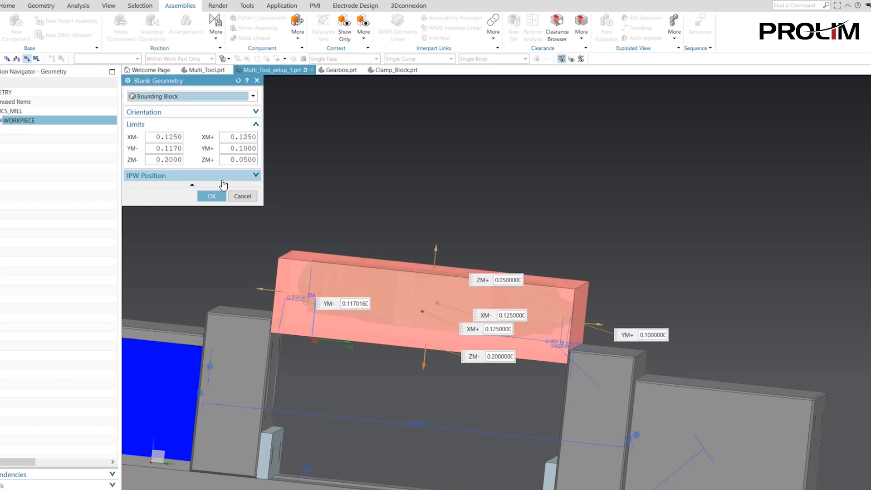
# - Accept the blank geometry, display it in the vise for checking, and finish the WORKPIECE definition
pyautogui.click(218, 200)
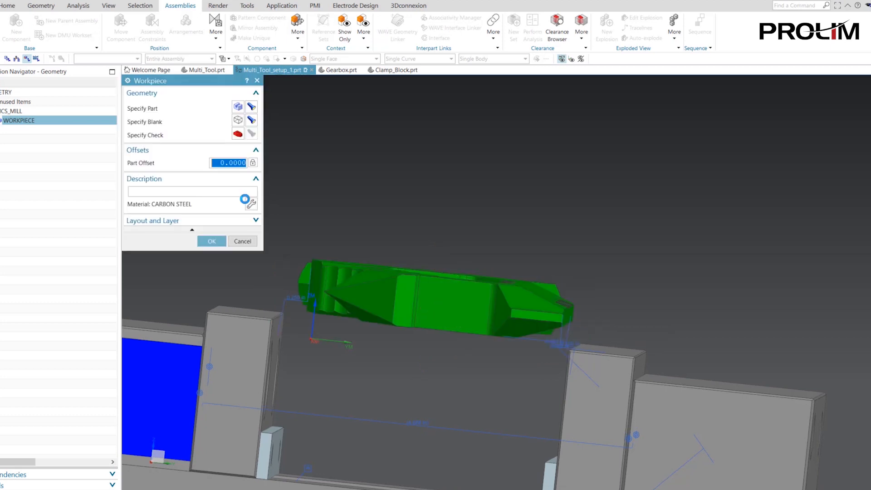
pyautogui.click(250, 119)
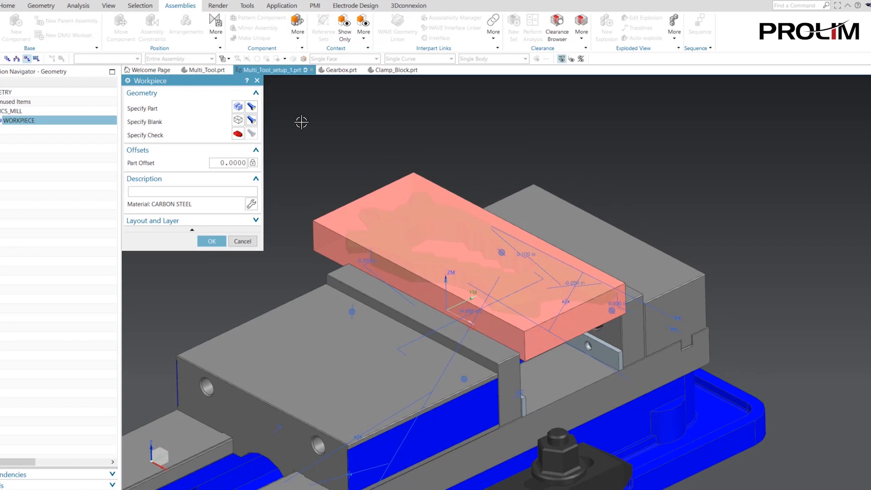
pyautogui.click(212, 241)
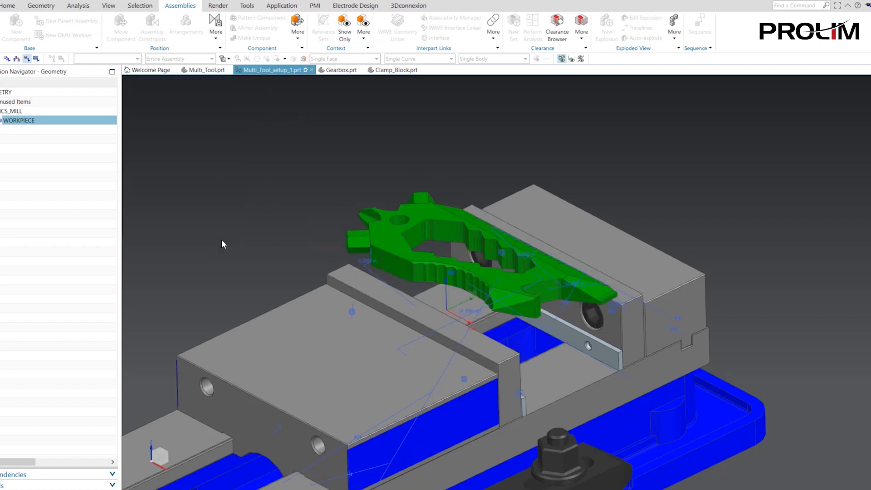
# - Create a General Setup manufacturing file in inches named Multi_Tool_setup_2.prt that references the Multi_Tool part
pyautogui.click(204, 69)
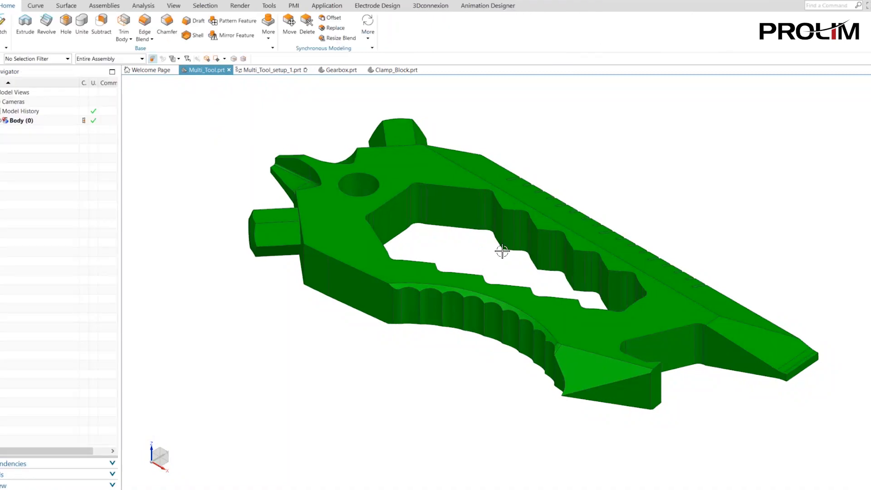
pyautogui.click(0, 5)
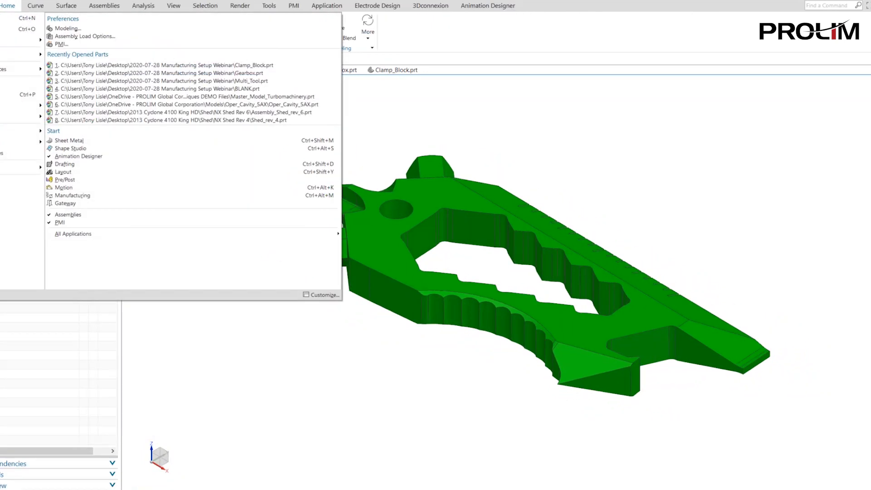
pyautogui.click(4, 18)
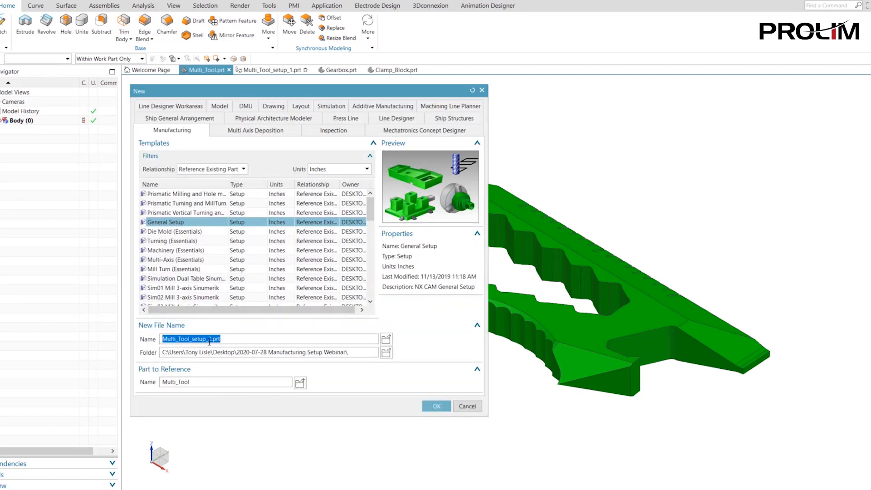
pyautogui.click(434, 405)
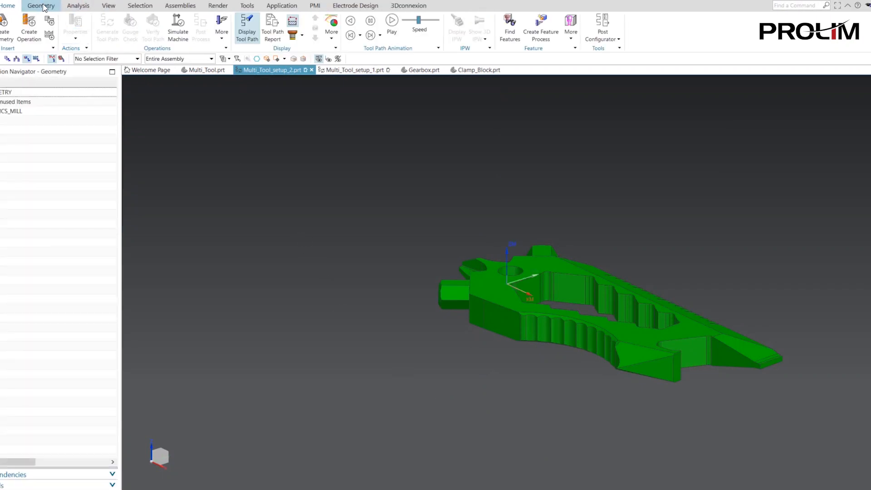
# - Add the TSL_Assembly_Vise part as a component of the new setup
pyautogui.click(187, 7)
pyautogui.click(15, 22)
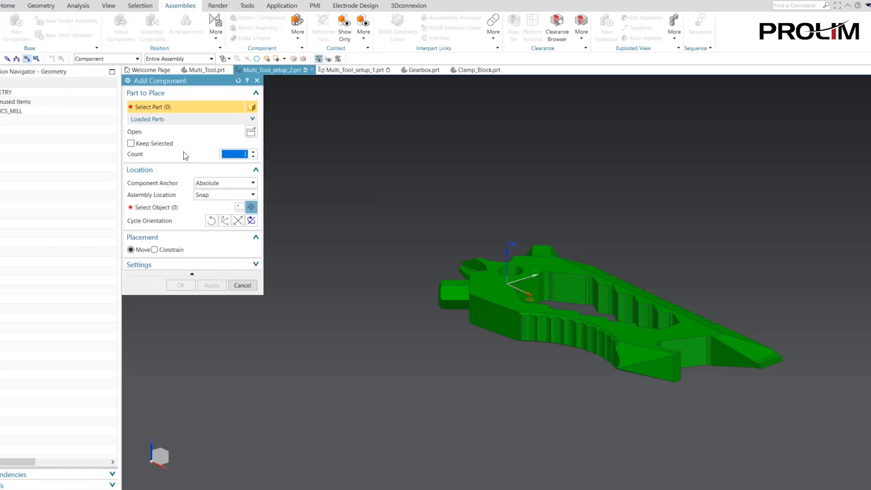
pyautogui.click(250, 131)
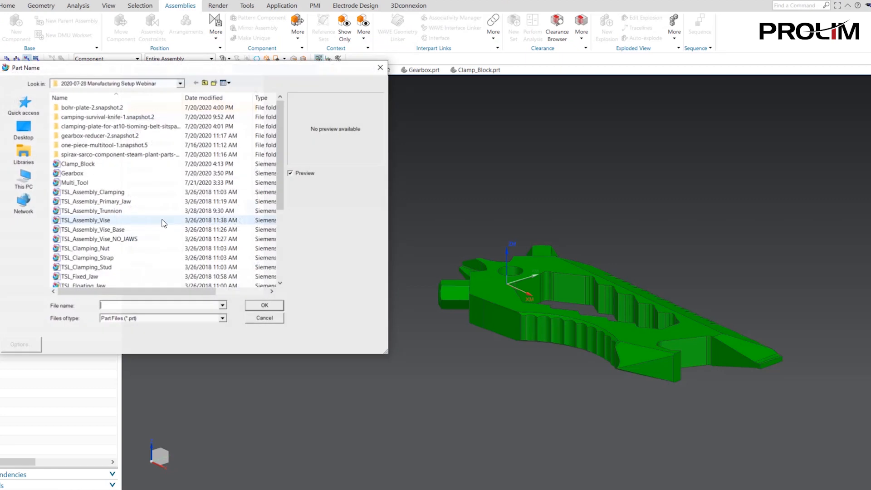
pyautogui.click(106, 221)
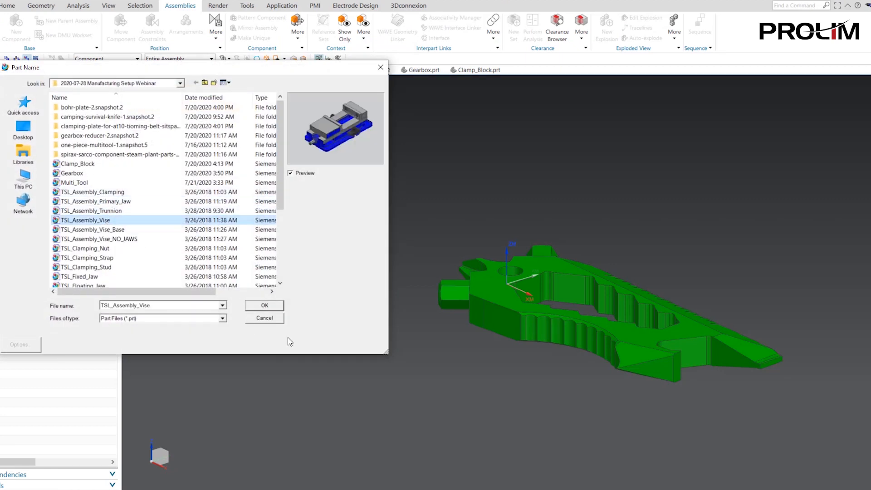
pyautogui.click(264, 306)
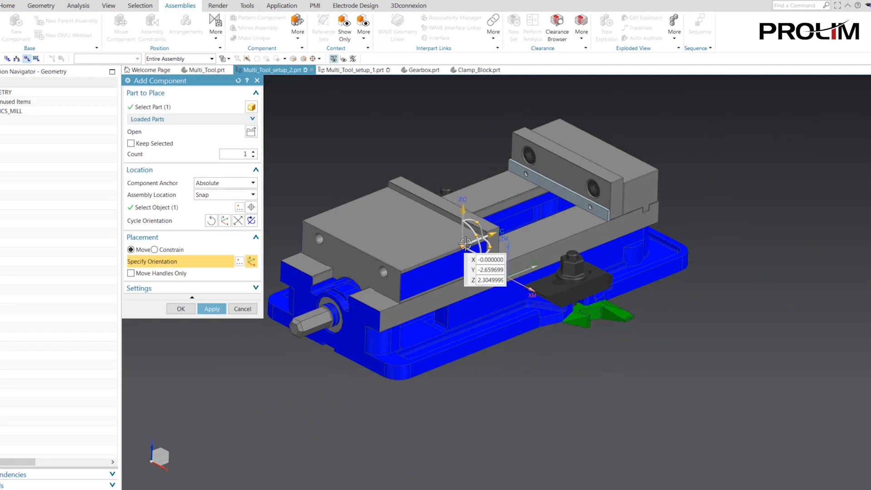
# - Lower the vise 4.9 in along Z beneath the multi-tool and accept its placement
pyautogui.moveTo(465, 244); pyautogui.dragTo(471, 317)
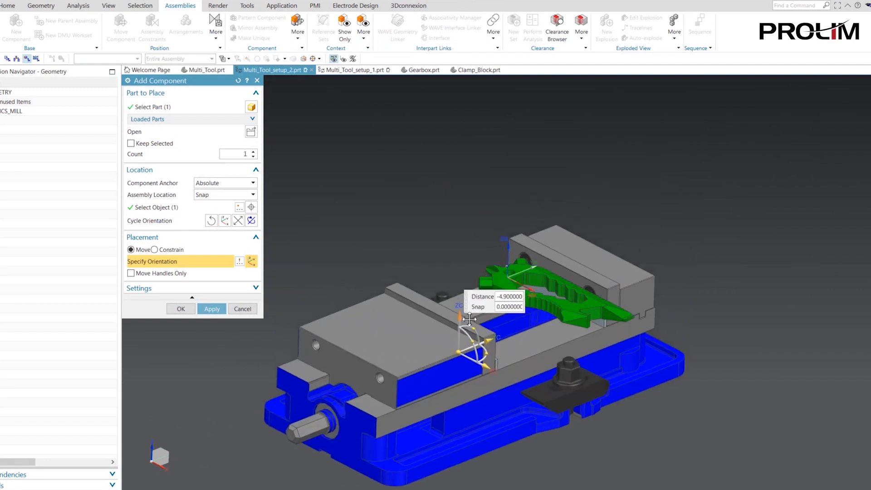
pyautogui.moveTo(354, 347); pyautogui.dragTo(317, 310, button='middle')
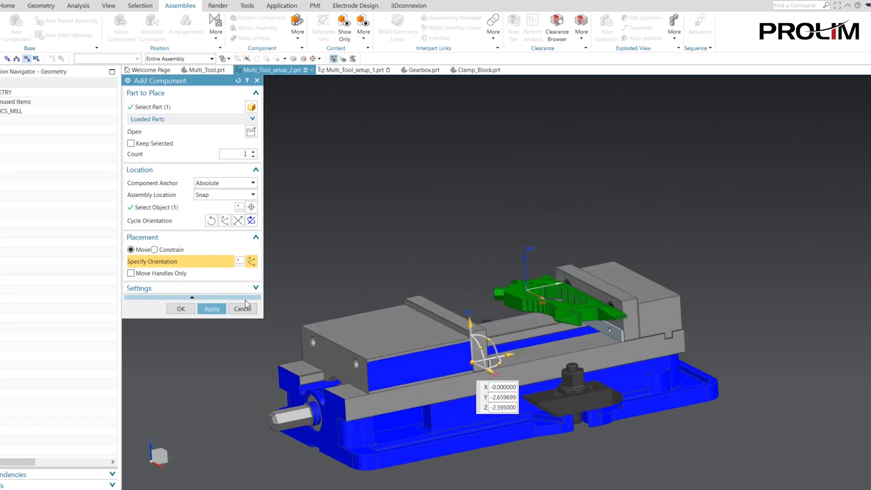
pyautogui.click(177, 308)
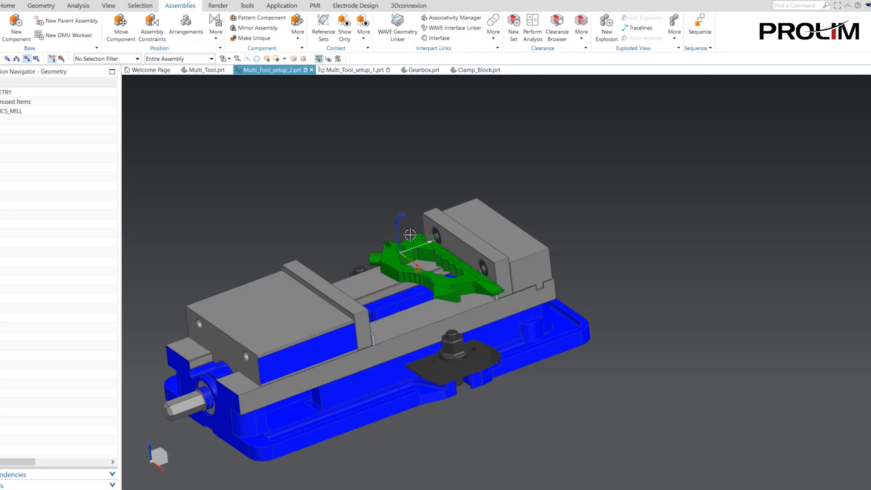
# - Start a block-type Bounding Body and select all of the multi-tool's geometry as its object
pyautogui.click(40, 5)
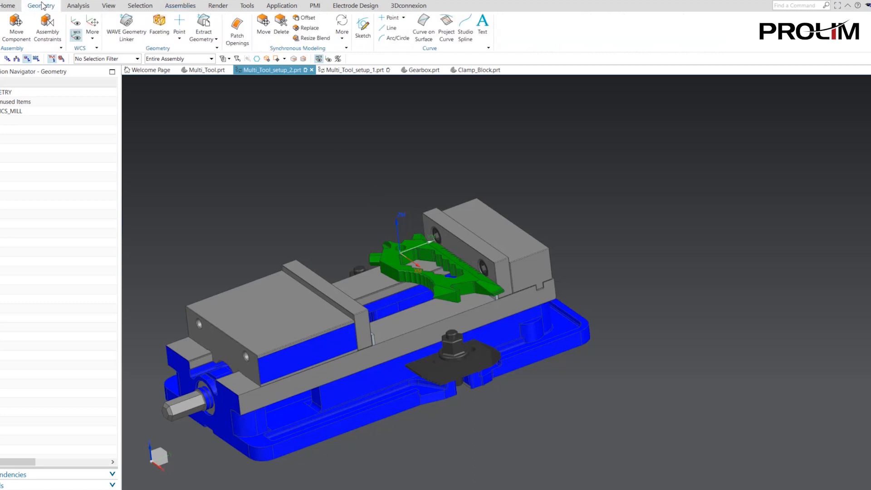
pyautogui.click(181, 38)
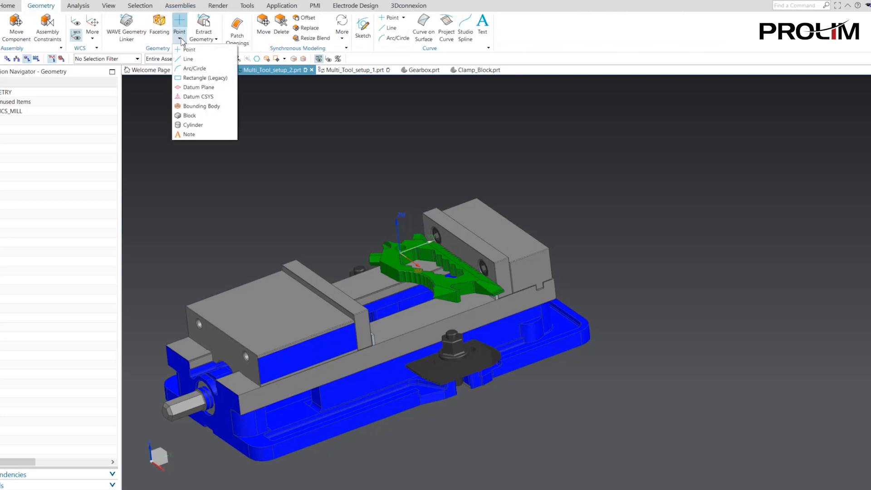
pyautogui.click(208, 105)
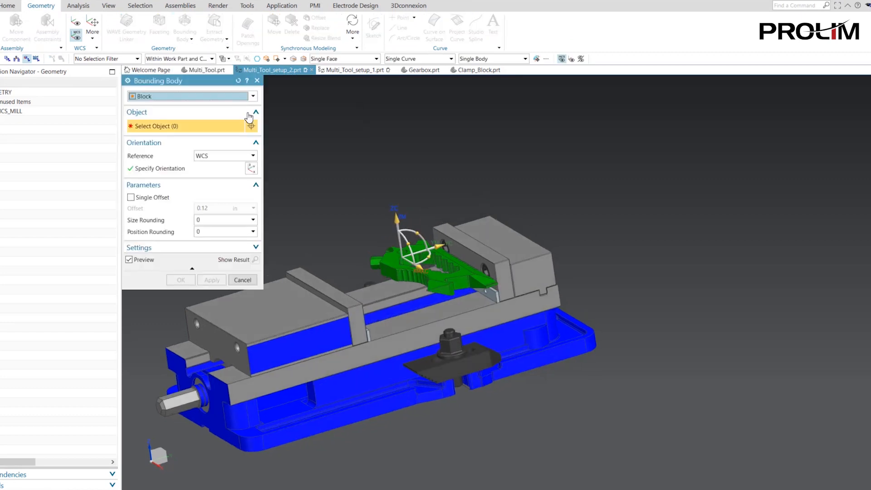
pyautogui.moveTo(376, 219); pyautogui.dragTo(480, 314)
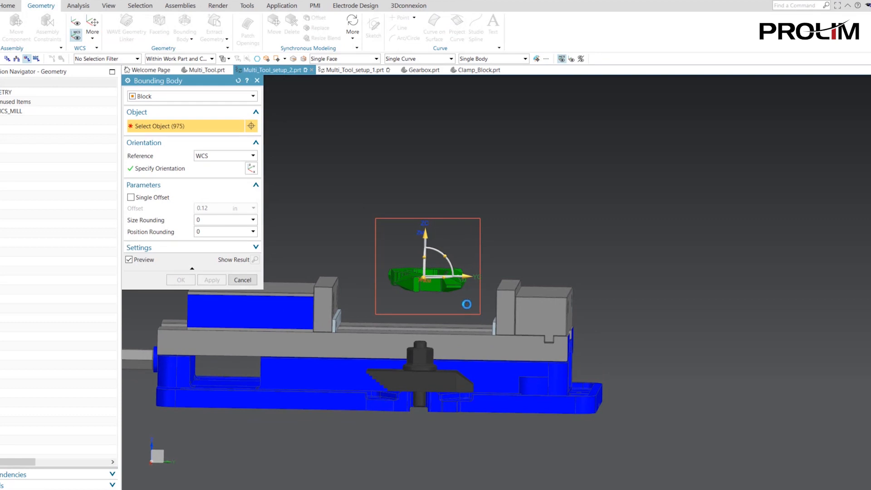
pyautogui.moveTo(269, 210); pyautogui.dragTo(251, 235, button='middle')
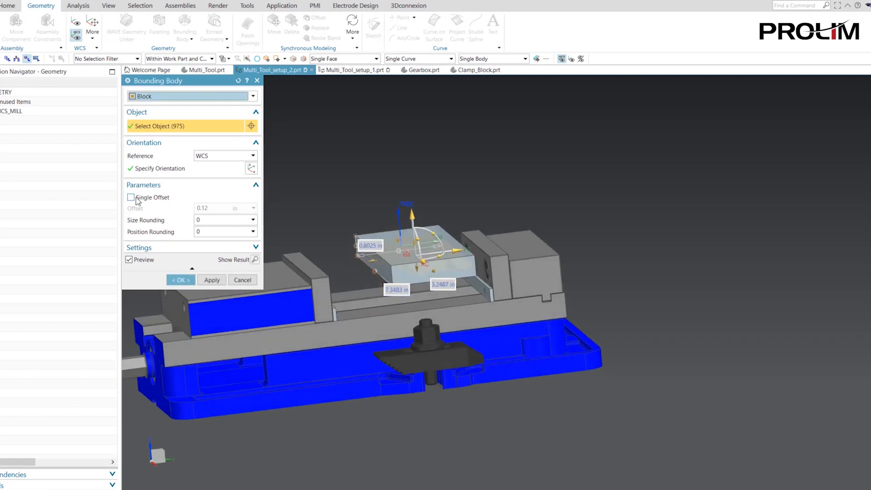
# - Apply a single offset of 0.125 in to the bounding block, then allow individual offsets per side
pyautogui.click(131, 198)
pyautogui.click(213, 208)
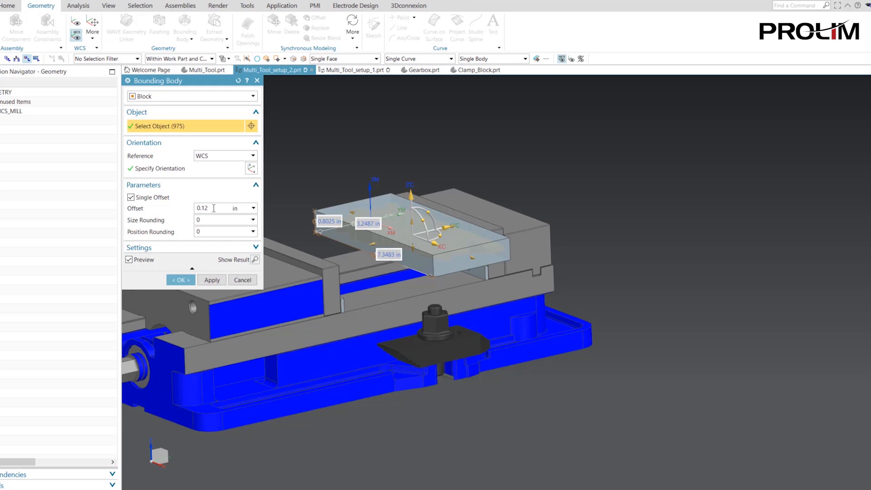
pyautogui.write('0.125')
pyautogui.press('Tab')
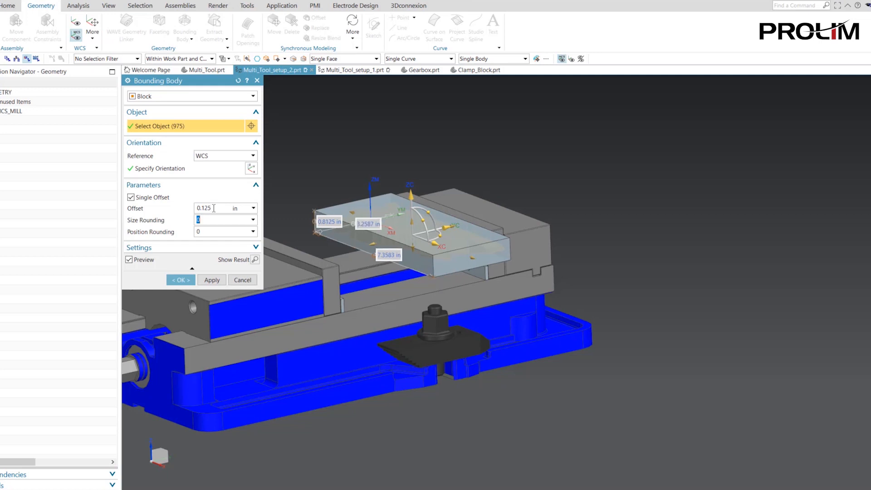
pyautogui.click(132, 197)
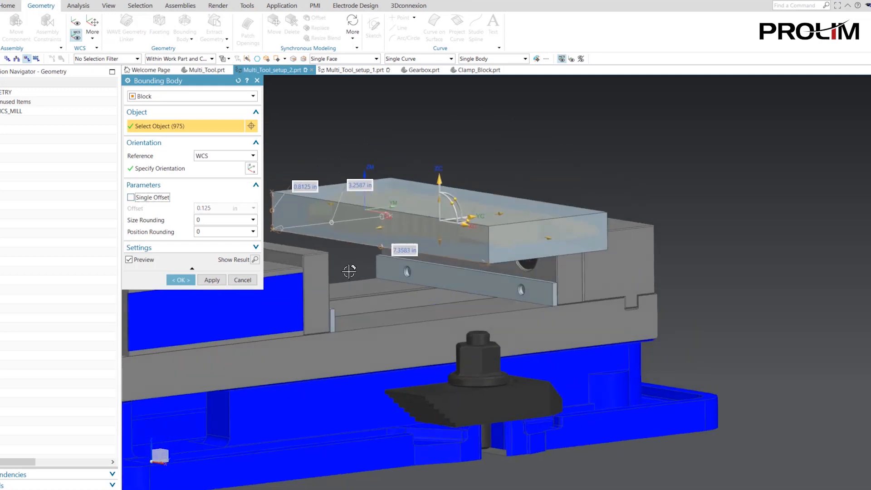
# - Set the block's -Z offset to 0.25 in, reduce its +Z offset, and create the bounding body
pyautogui.moveTo(459, 268); pyautogui.dragTo(554, 268, button='middle')
pyautogui.moveTo(542, 247); pyautogui.dragTo(545, 257)
pyautogui.moveTo(562, 162); pyautogui.dragTo(550, 185, button='middle')
pyautogui.scroll(4, 550, 185)
pyautogui.moveTo(637, 141); pyautogui.dragTo(653, 164, button='middle')
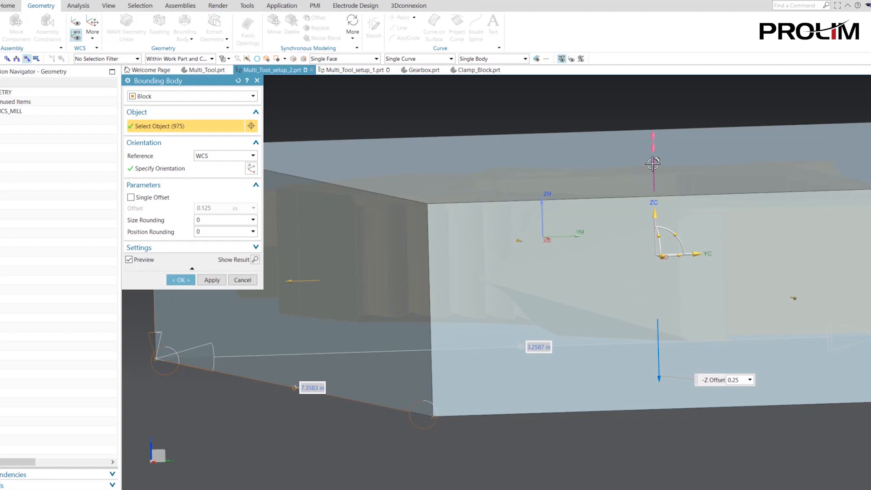
pyautogui.press('Return')
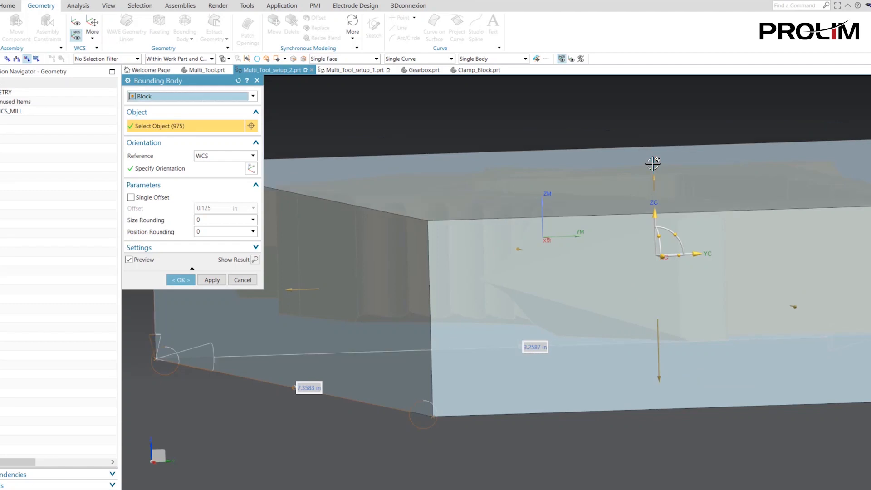
pyautogui.scroll(-6, 656, 174)
pyautogui.click(182, 280)
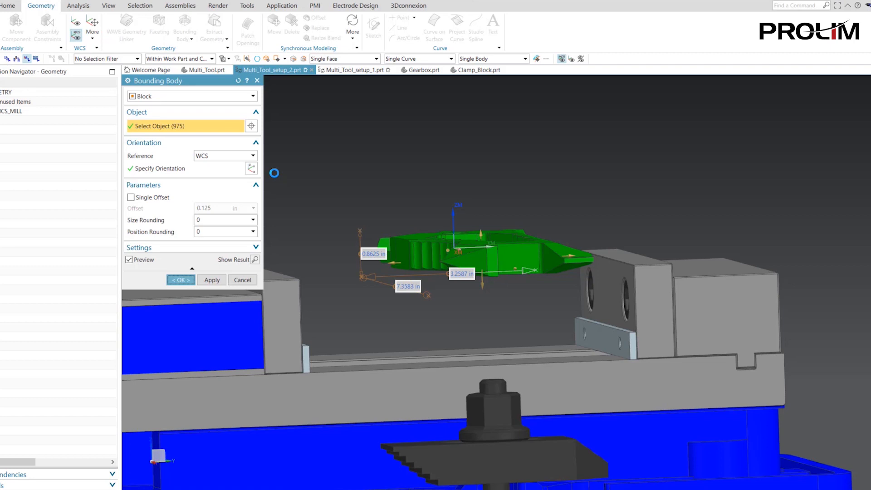
pyautogui.moveTo(274, 173); pyautogui.dragTo(424, 229, button='middle')
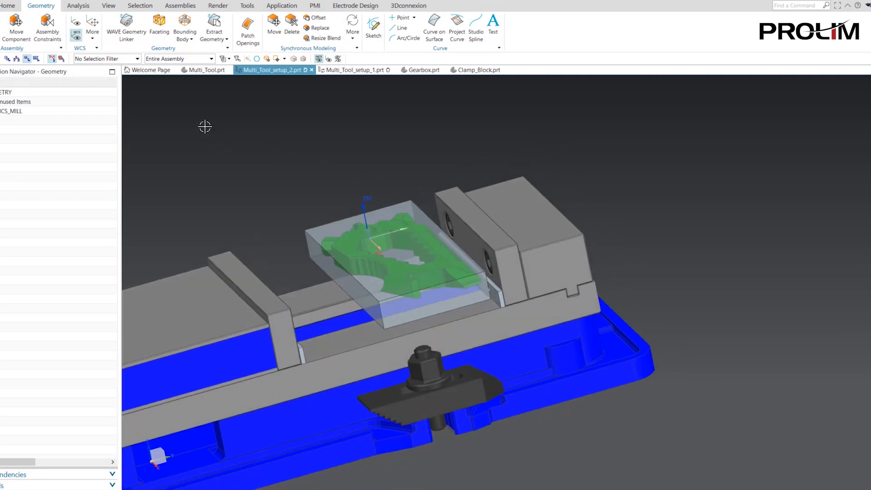
# - Create a new component from the bounding block around the multi-tool, using the inch Model template and the file name Blank_2
pyautogui.click(180, 6)
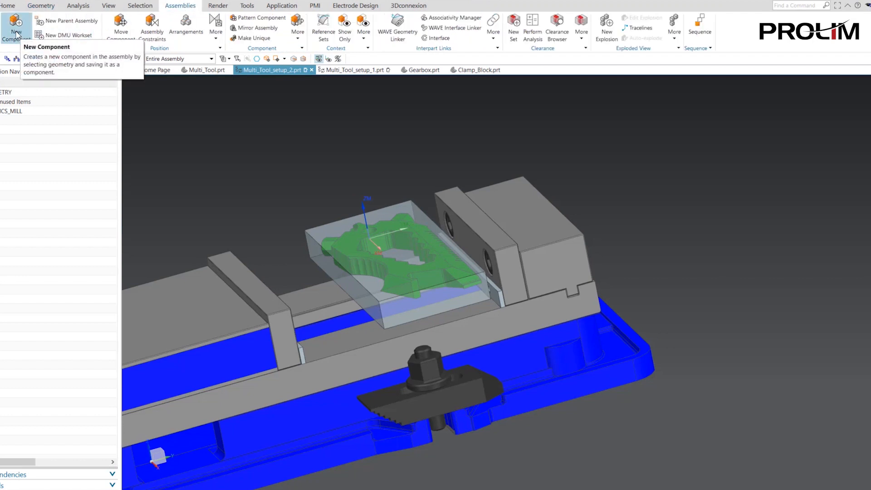
pyautogui.click(16, 33)
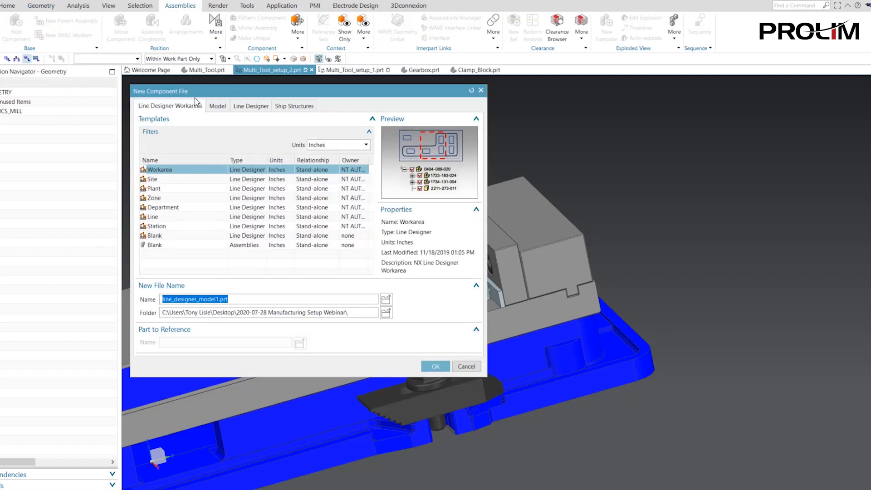
pyautogui.click(218, 106)
pyautogui.write('Blank_2')
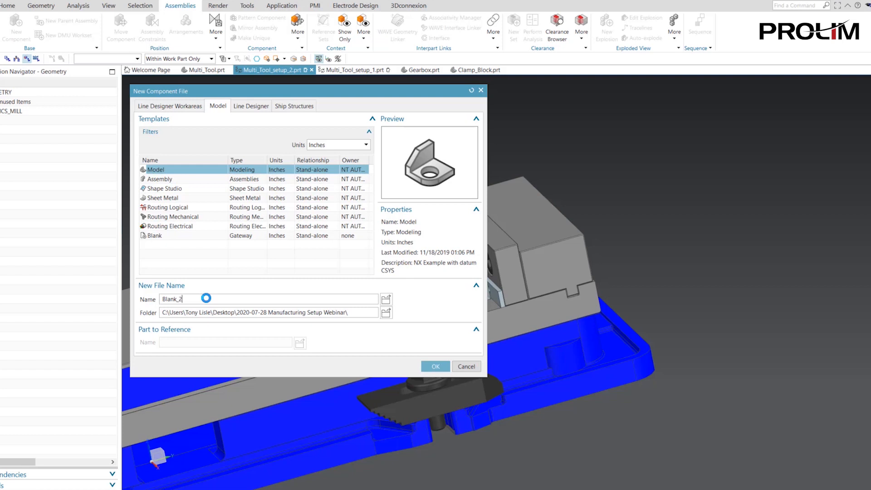
pyautogui.click(444, 368)
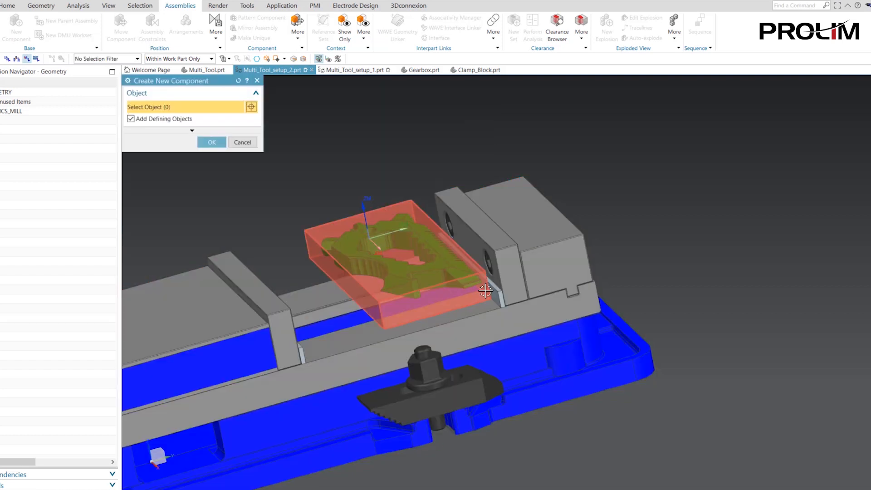
pyautogui.click(332, 224)
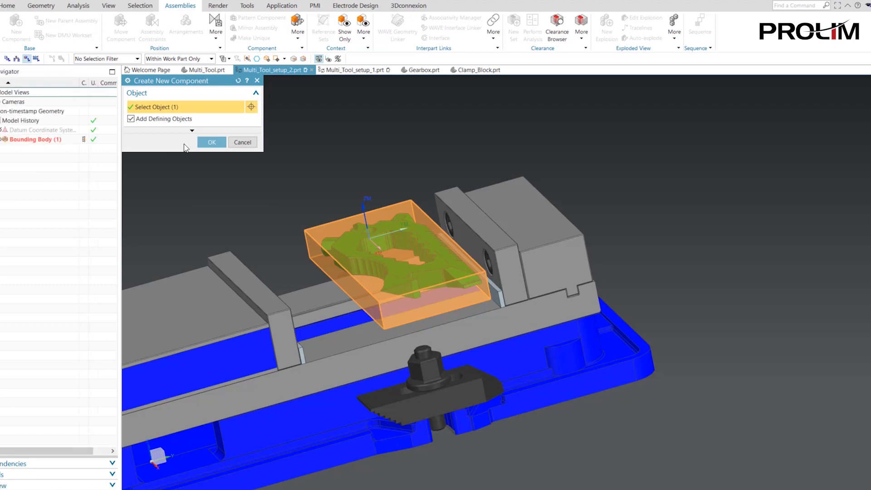
pyautogui.click(212, 141)
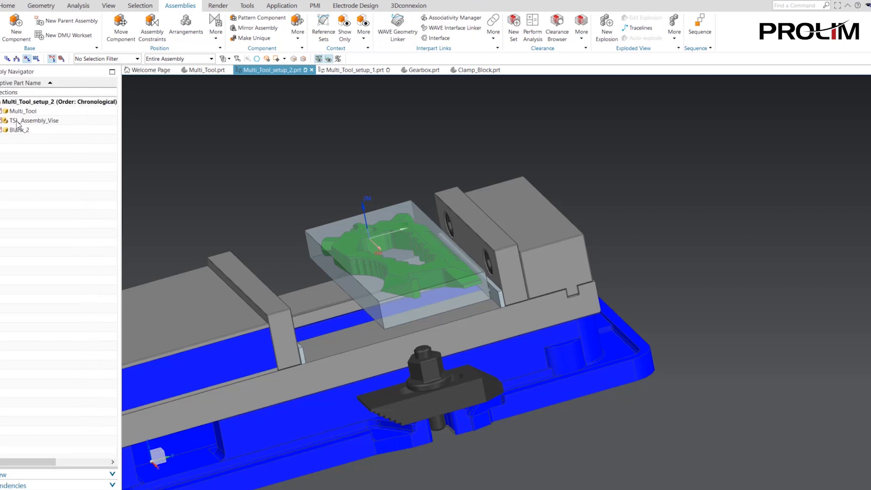
pyautogui.click(19, 131)
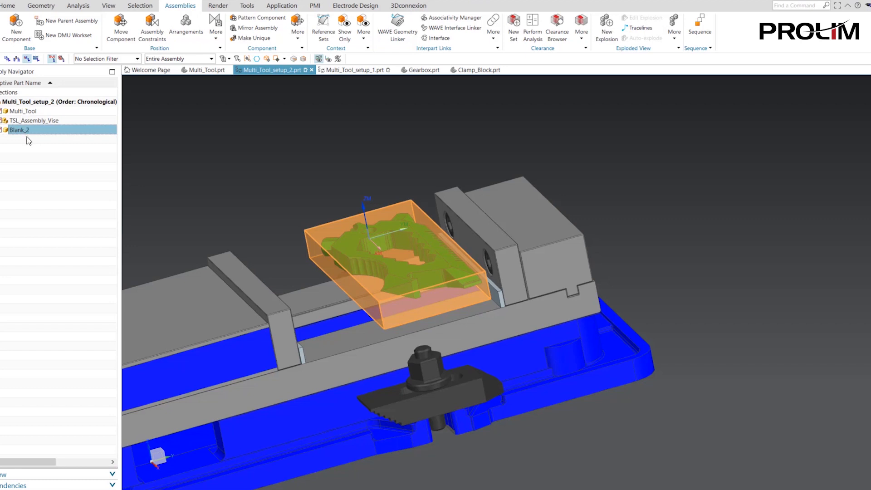
pyautogui.click(42, 162)
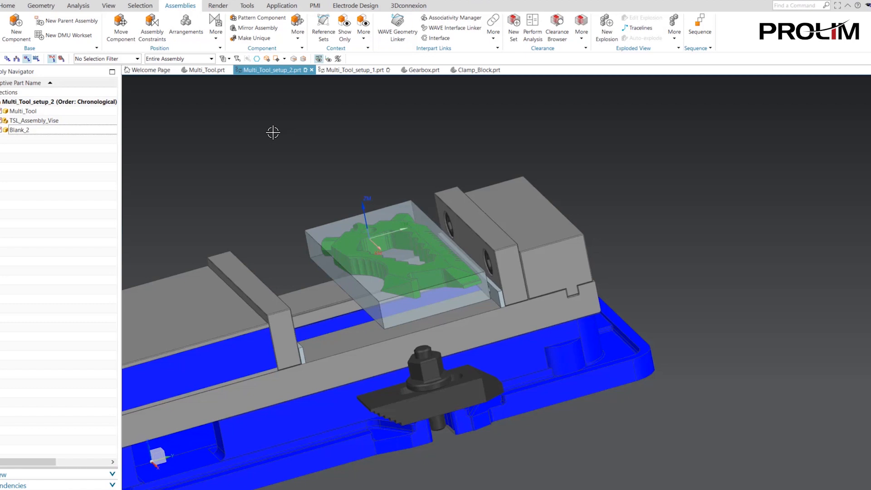
# - Apply a Fix assembly constraint to the TSL_Assembly_Vise component
pyautogui.click(154, 30)
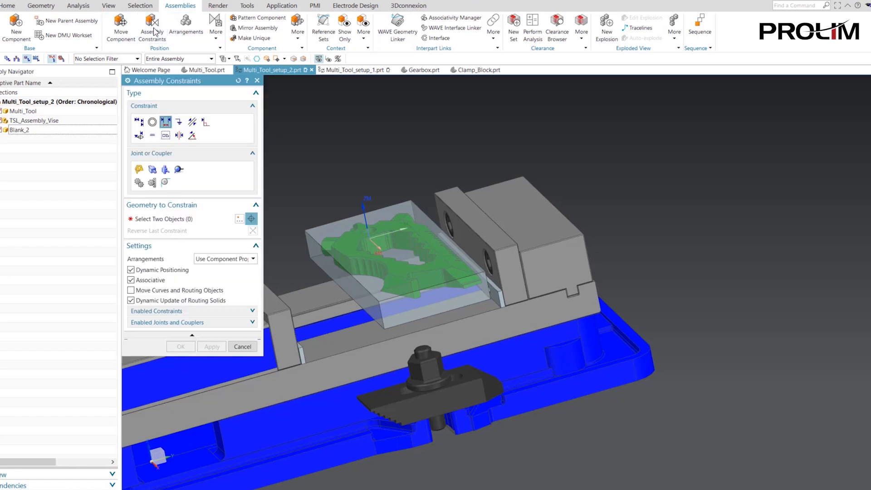
pyautogui.click(179, 121)
pyautogui.scroll(-3, 357, 359)
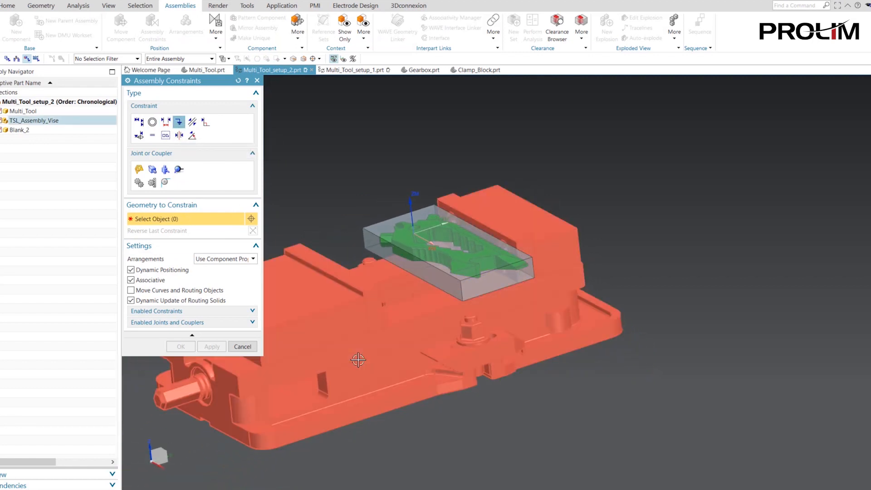
pyautogui.click(358, 359)
pyautogui.click(212, 346)
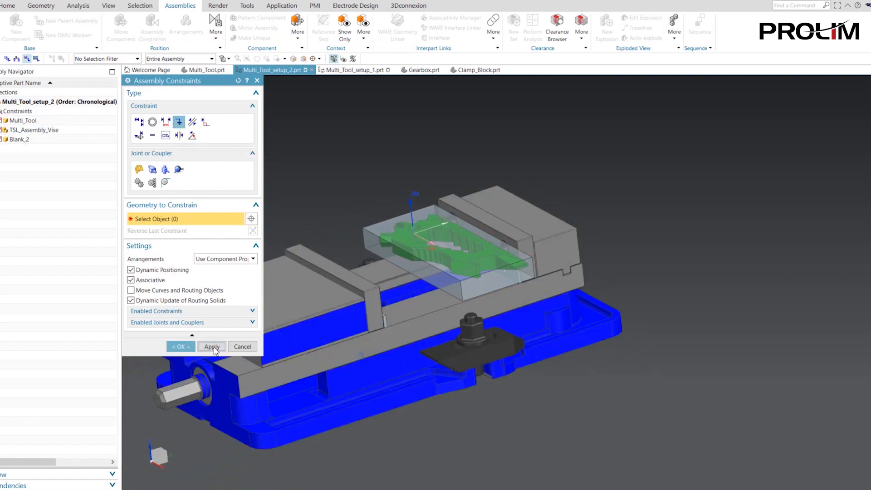
# - Create a Bond constraint joining the Blank_2 block and the multi-tool so they move together
pyautogui.click(166, 136)
pyautogui.scroll(3, 313, 172)
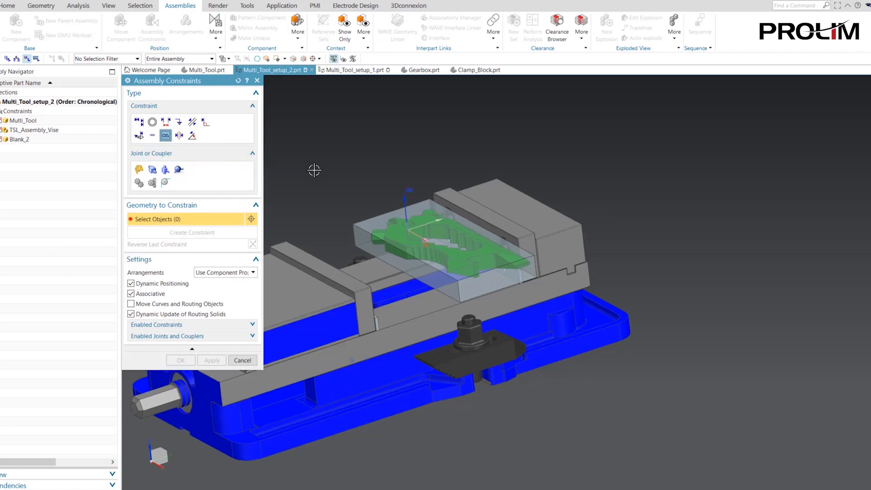
pyautogui.click(359, 206)
pyautogui.click(358, 206)
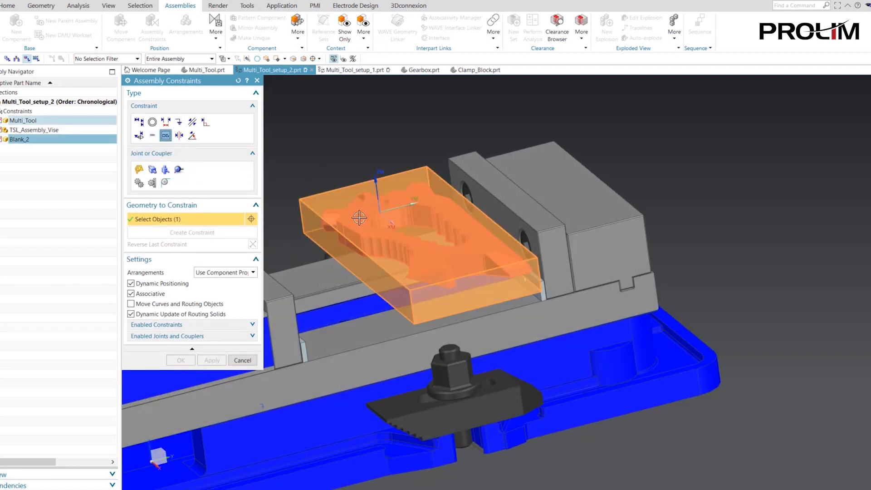
pyautogui.click(211, 234)
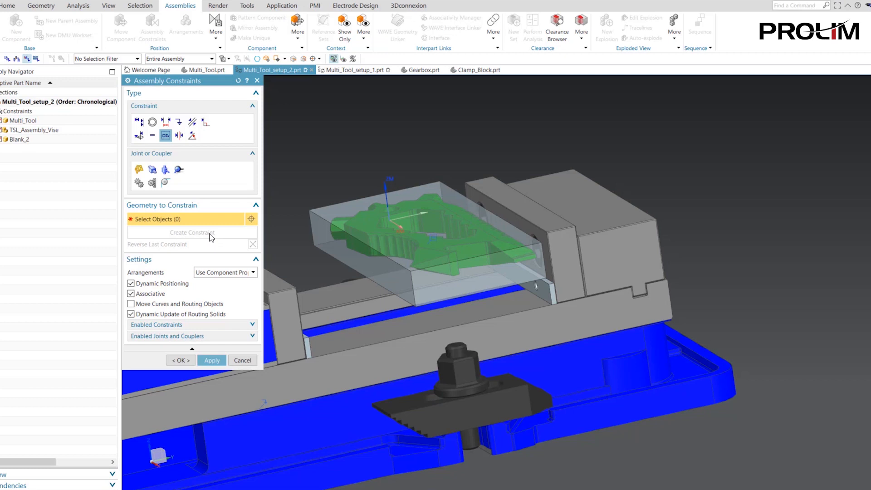
# - Touch the blank's side face to the fixed jaw, then align its front face with the jaw's end face, reversing that constraint's direction
pyautogui.click(138, 122)
pyautogui.click(499, 220)
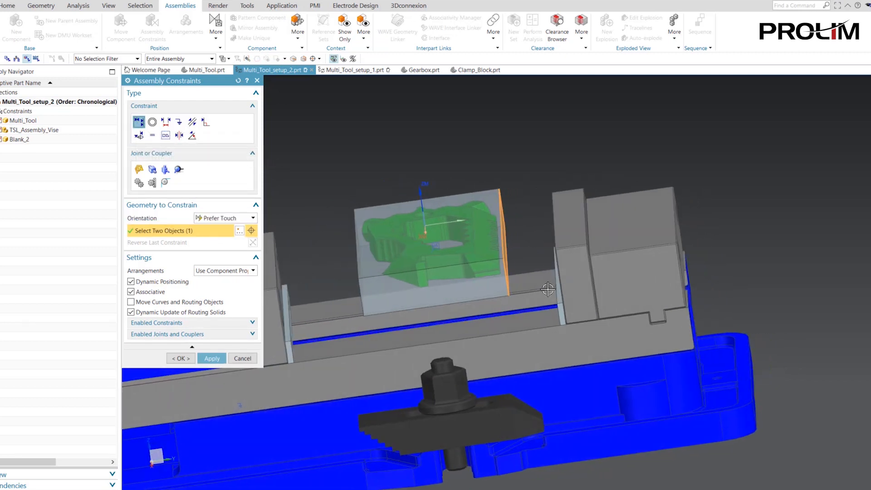
pyautogui.click(554, 244)
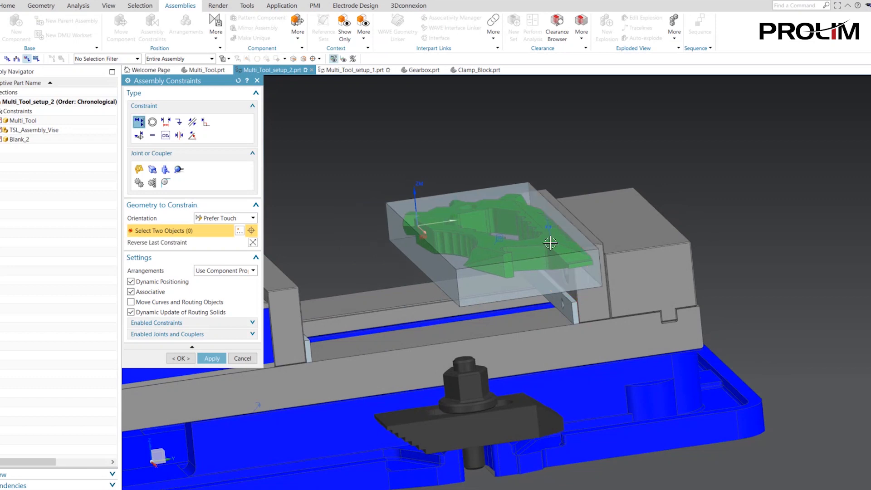
pyautogui.click(530, 279)
pyautogui.click(595, 298)
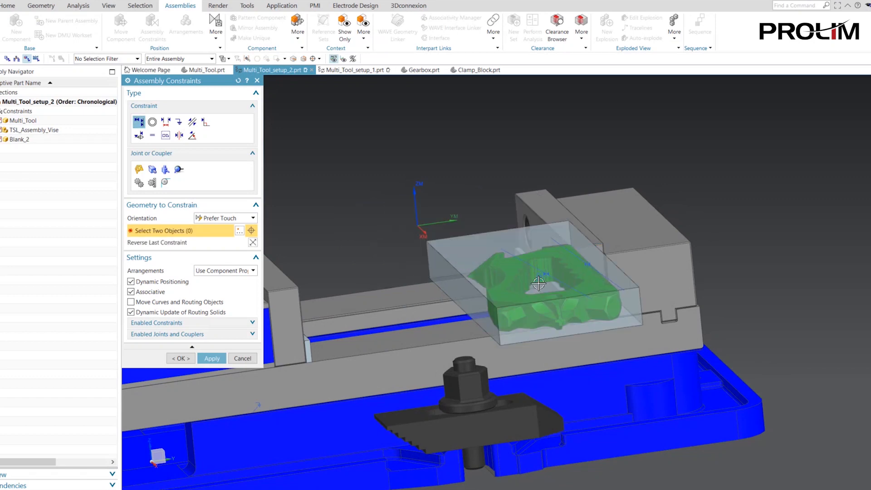
pyautogui.click(253, 241)
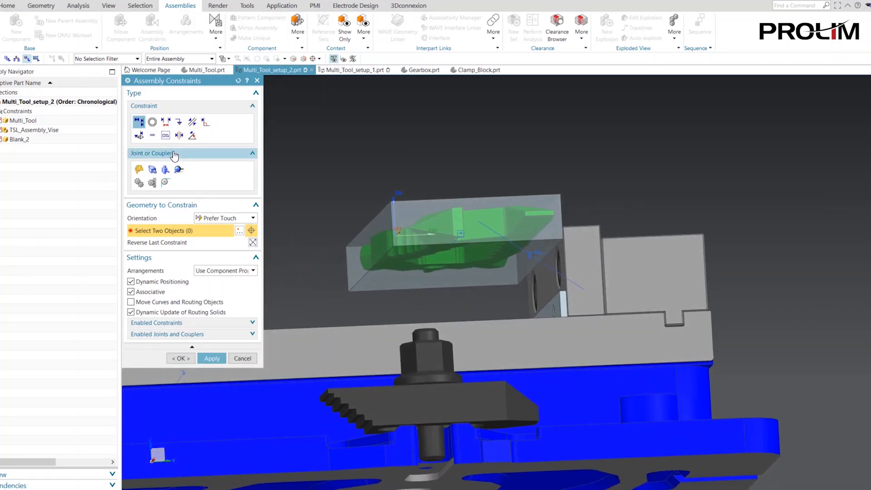
# - Add a 0.2 in Distance constraint between the blank's bottom face and the top of the fixed jaw, and accept the constraints
pyautogui.click(165, 123)
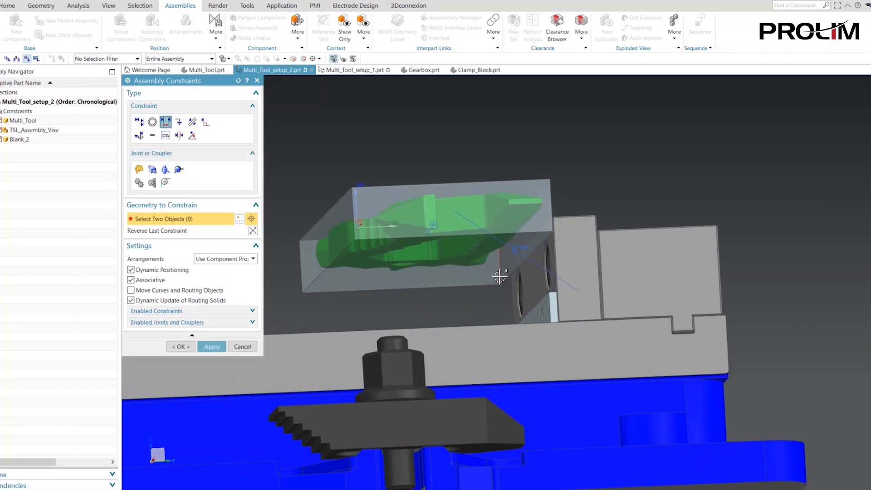
pyautogui.click(484, 276)
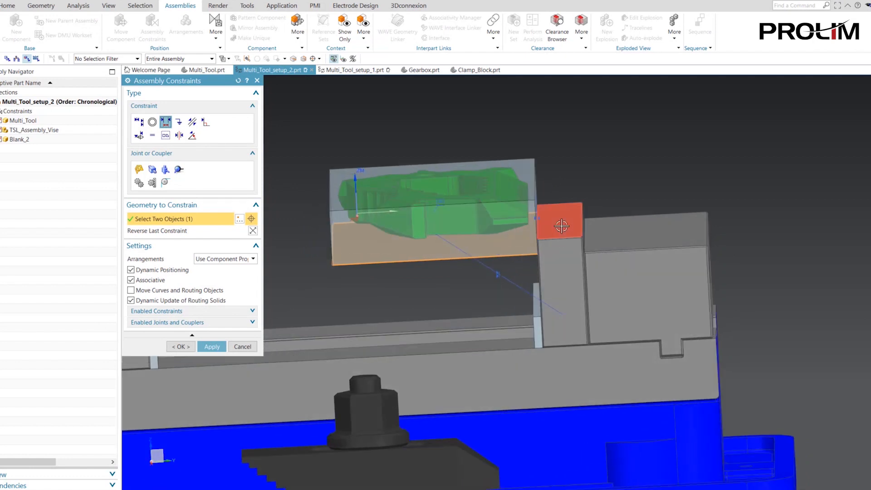
pyautogui.click(561, 226)
pyautogui.write('.2')
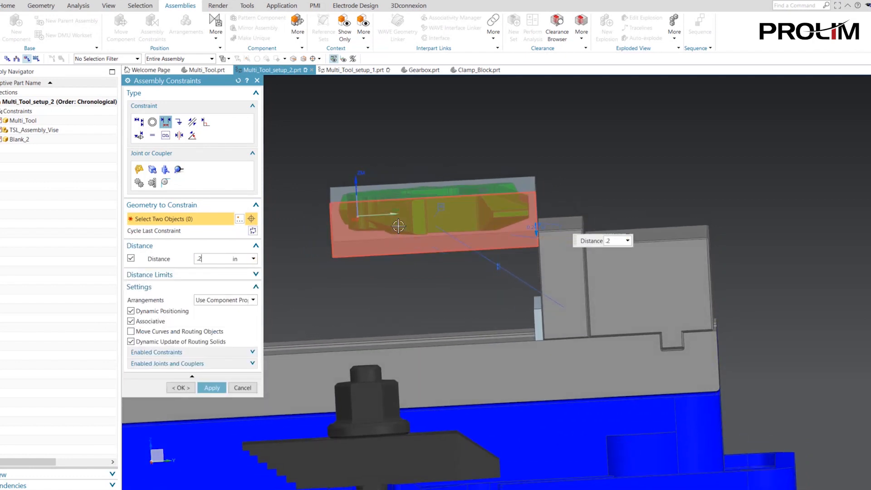
pyautogui.press('Return')
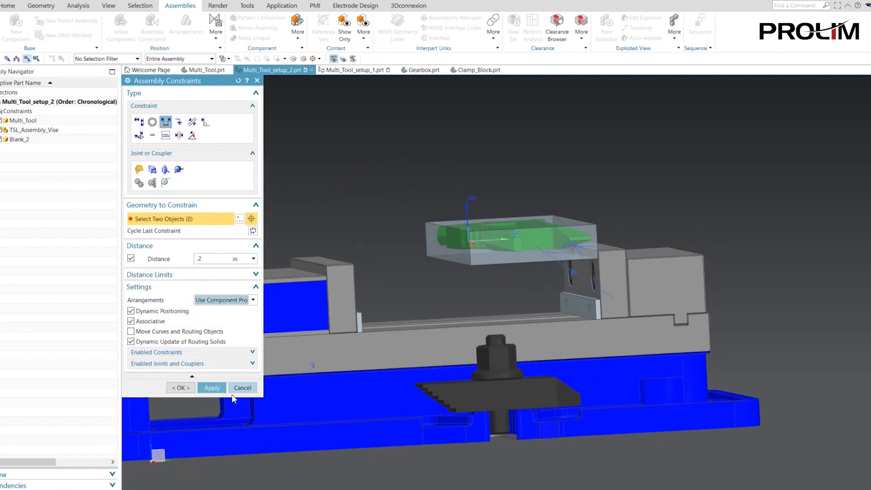
pyautogui.click(180, 388)
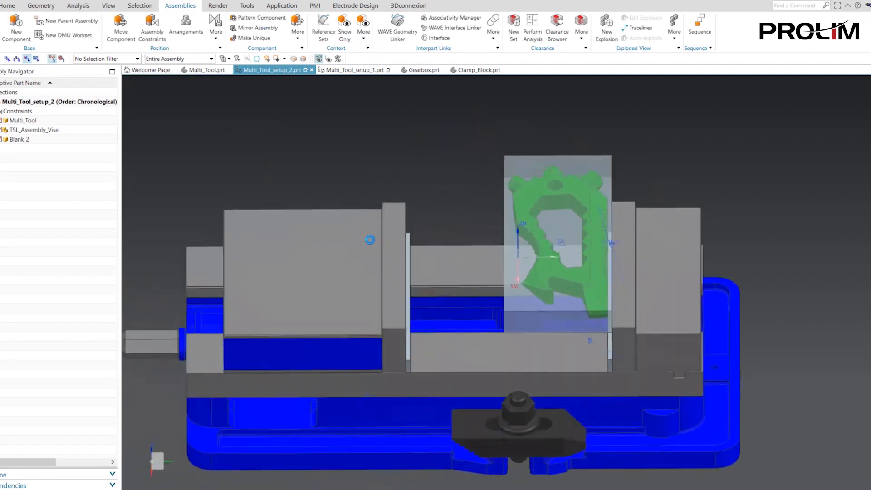
# - Override the vise's movable jaw position and constrain the jaw to touch the blank's opposite side
pyautogui.rightClick(314, 233)
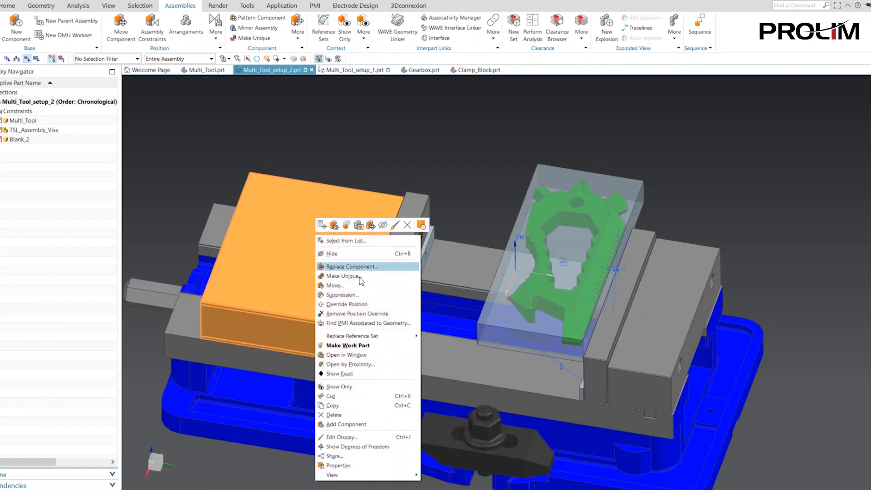
pyautogui.click(355, 304)
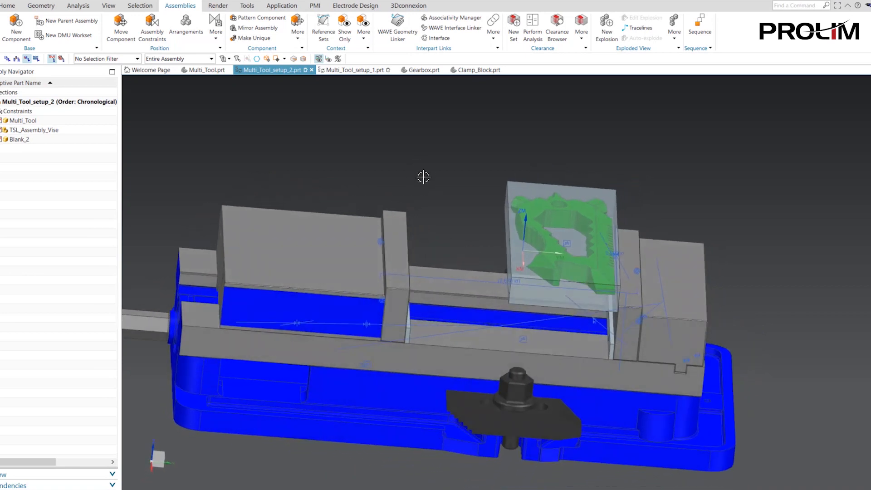
pyautogui.click(158, 32)
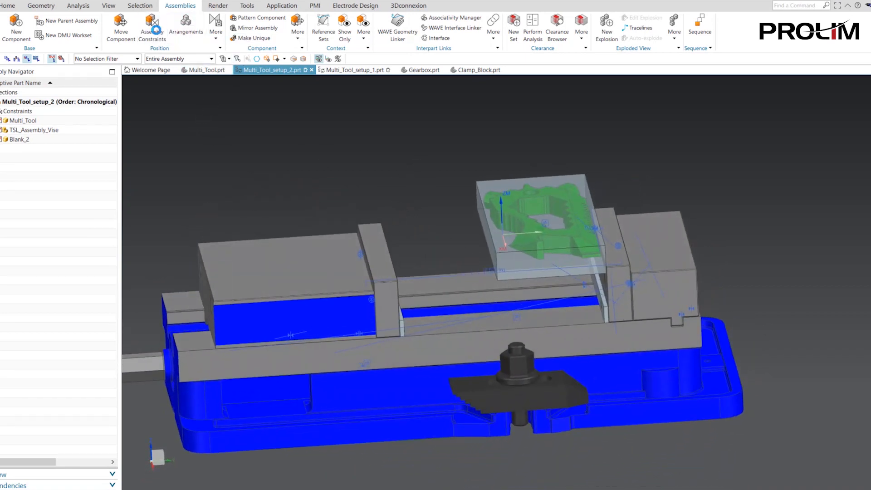
pyautogui.click(139, 122)
pyautogui.moveTo(516, 256); pyautogui.dragTo(377, 226, button='middle')
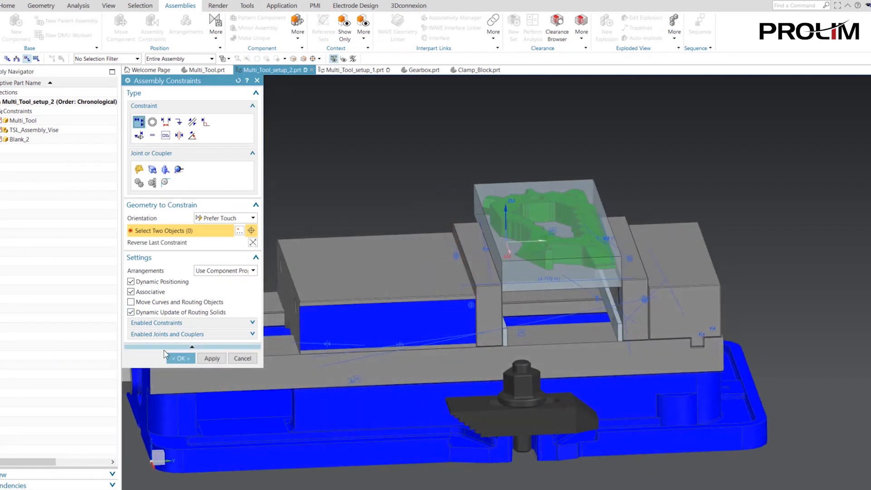
pyautogui.click(188, 363)
# - Hide the assembly constraint symbols in the graphics view of Multi_Tool_setup_2
pyautogui.rightClick(26, 110)
pyautogui.click(53, 115)
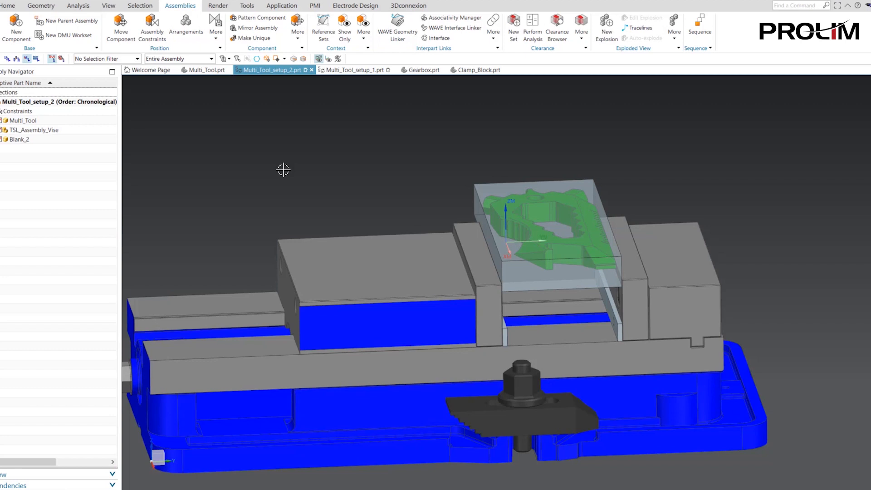
pyautogui.moveTo(181, 168); pyautogui.dragTo(225, 168, button='middle')
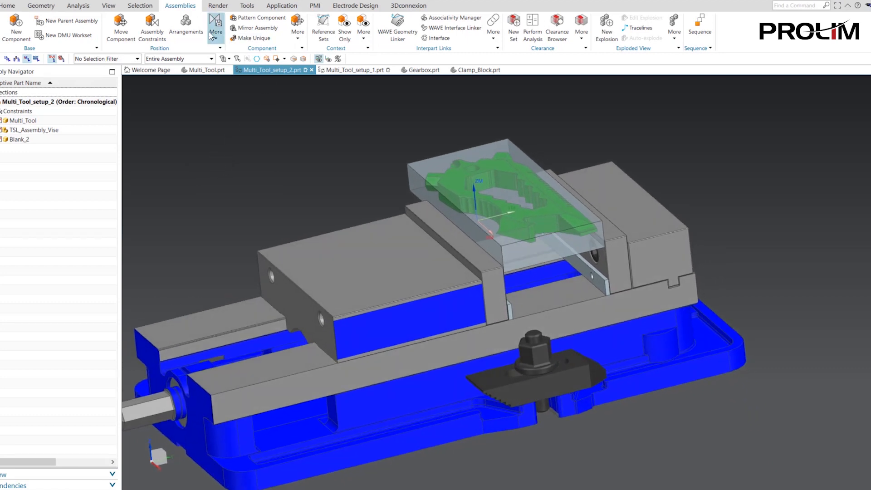
# - Use the WAVE Geometry Linker to link the Blank_2 body and the multi-tool body into the setup part as associative bodies
pyautogui.click(398, 28)
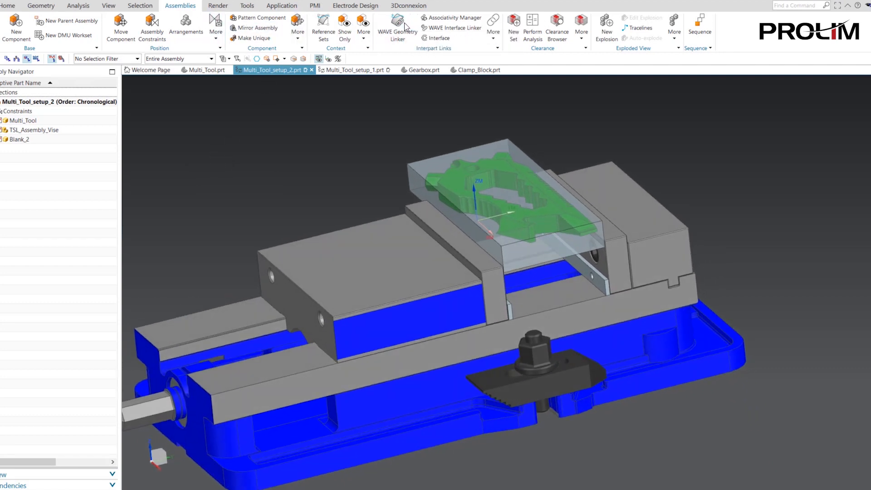
pyautogui.click(430, 162)
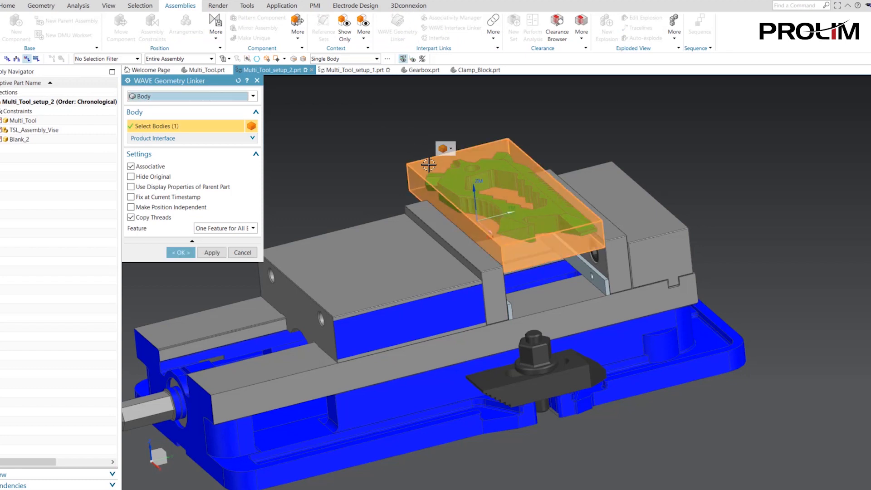
pyautogui.click(210, 252)
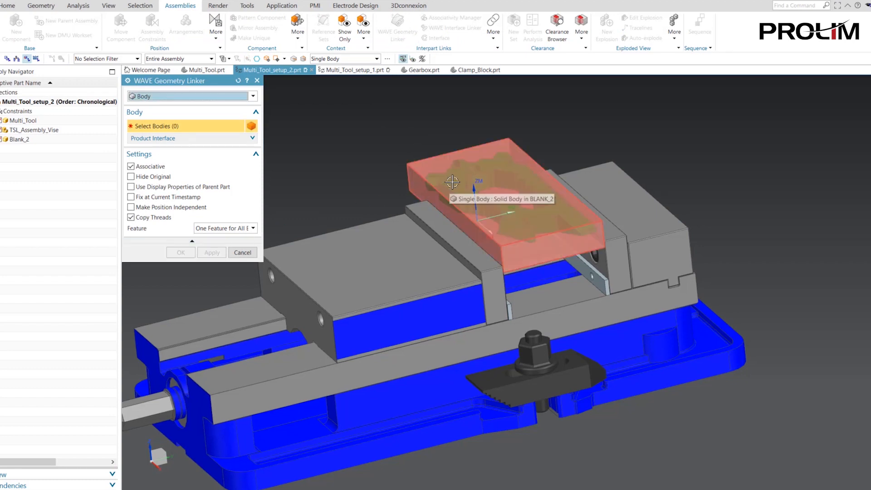
pyautogui.click(499, 216)
pyautogui.click(498, 215)
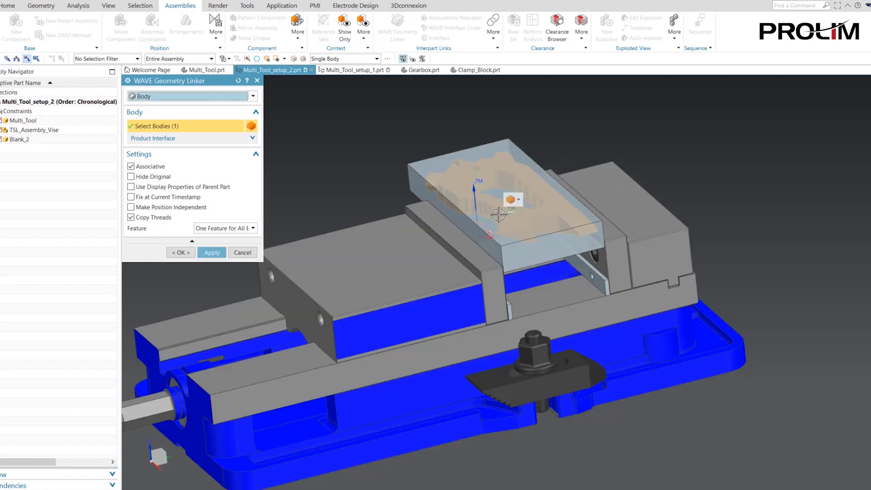
pyautogui.click(186, 252)
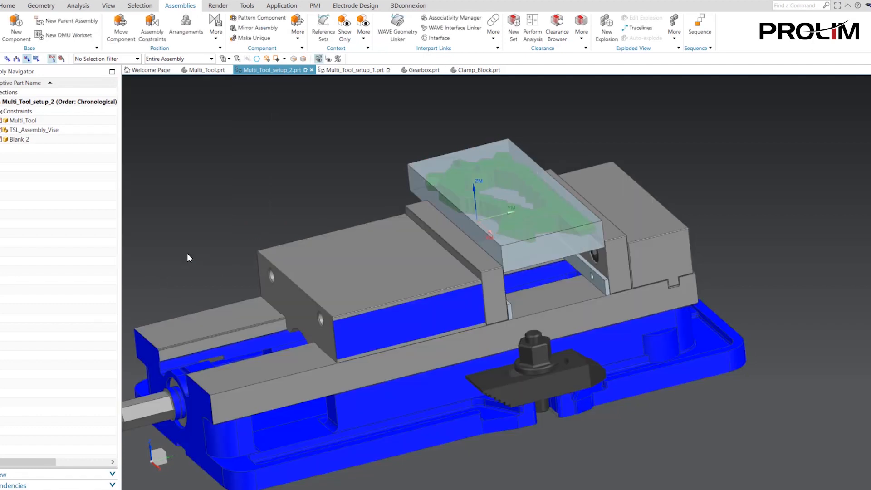
pyautogui.keyDown('shift'); pyautogui.moveTo(186, 252); pyautogui.dragTo(153, 252, button='middle'); pyautogui.keyUp('shift')
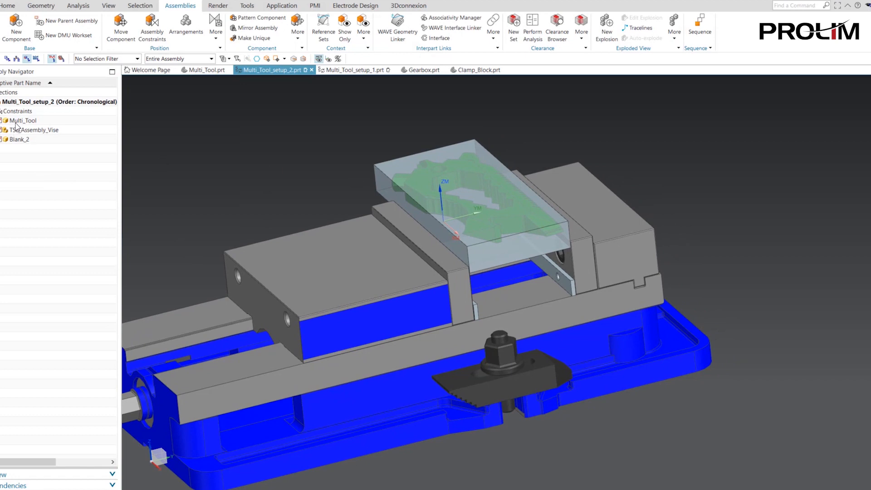
# - Hide the original Multi_Tool and Blank_2 components and review the linked bodies in the setup part's model history
pyautogui.click(1, 121)
pyautogui.click(1, 139)
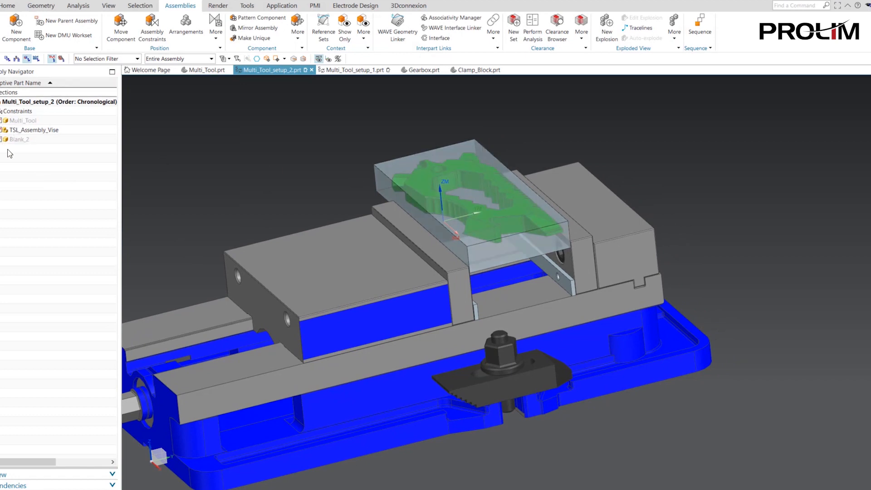
pyautogui.click(0, 111)
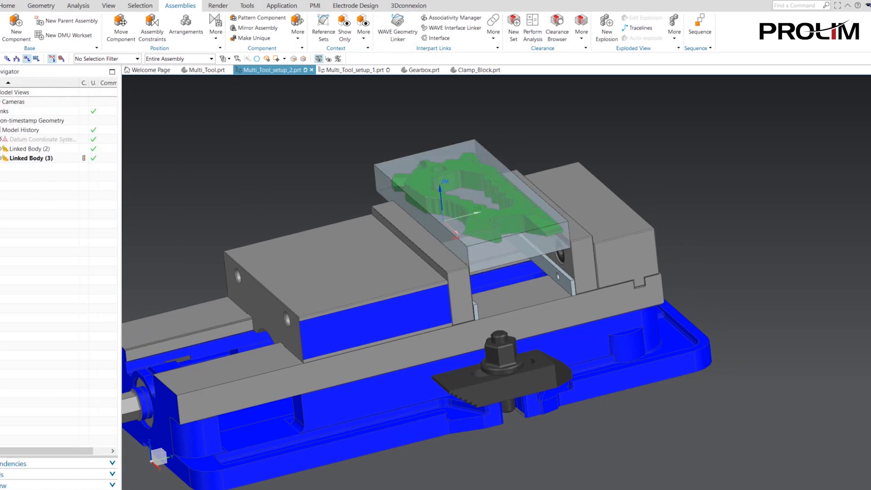
pyautogui.click(29, 149)
pyautogui.click(41, 191)
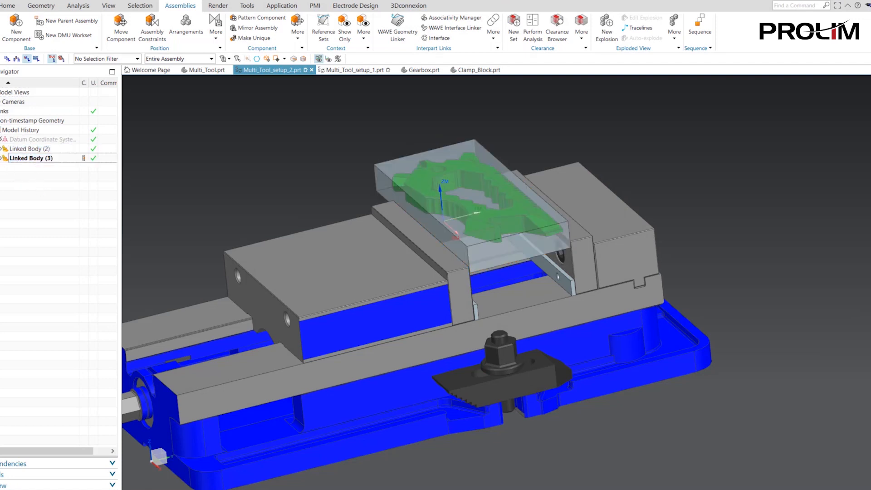
# - Open the WORKPIECE for editing and specify the linked multi-tool body, Linked Body (3), as its part geometry
pyautogui.click(0, 167)
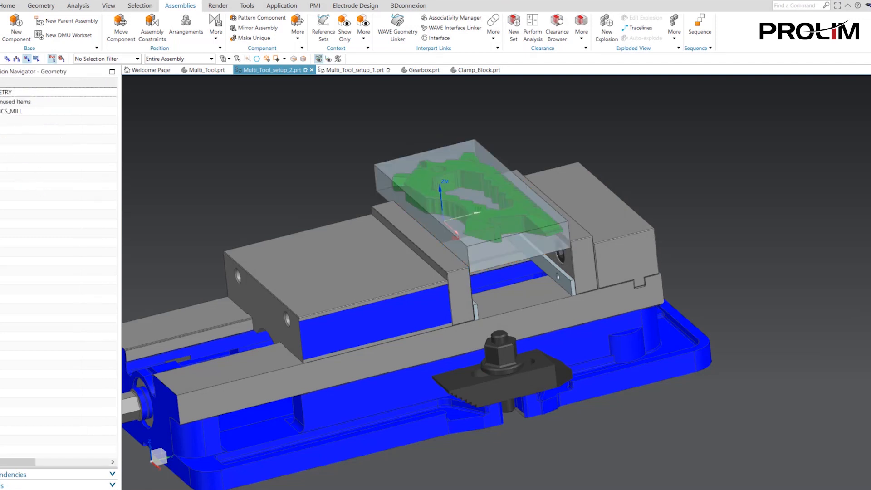
pyautogui.doubleClick(29, 120)
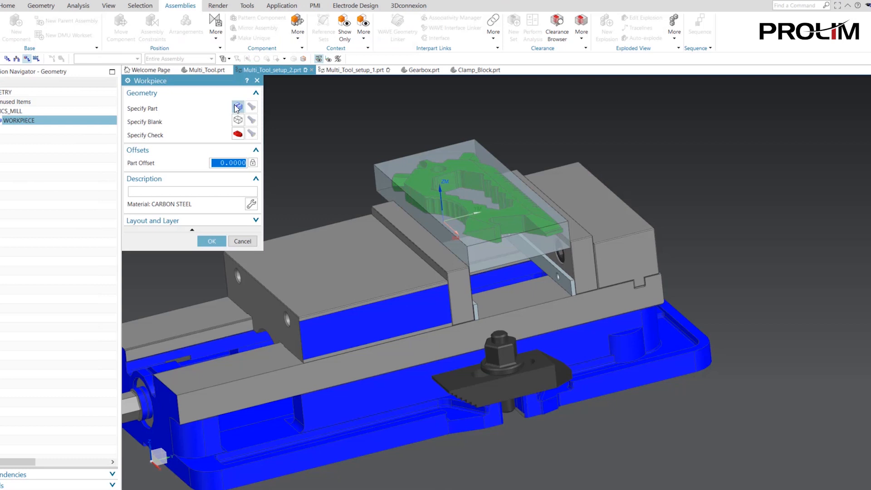
pyautogui.click(237, 108)
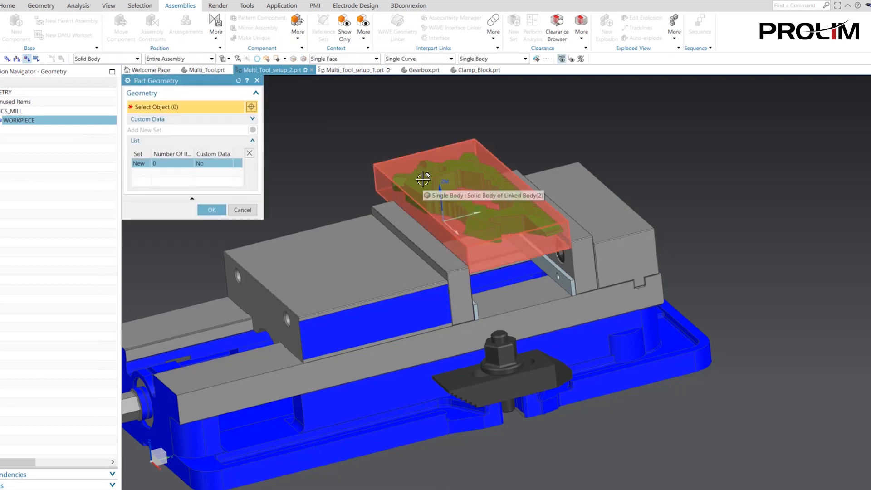
pyautogui.click(422, 180)
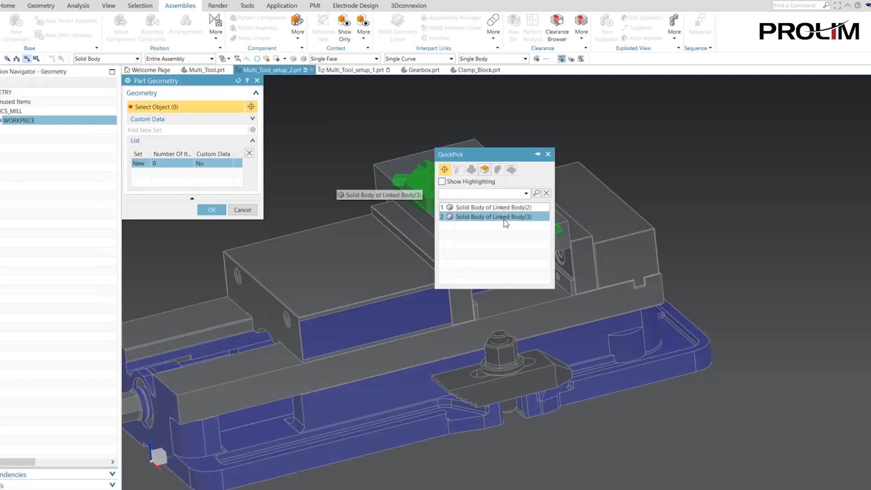
pyautogui.click(508, 217)
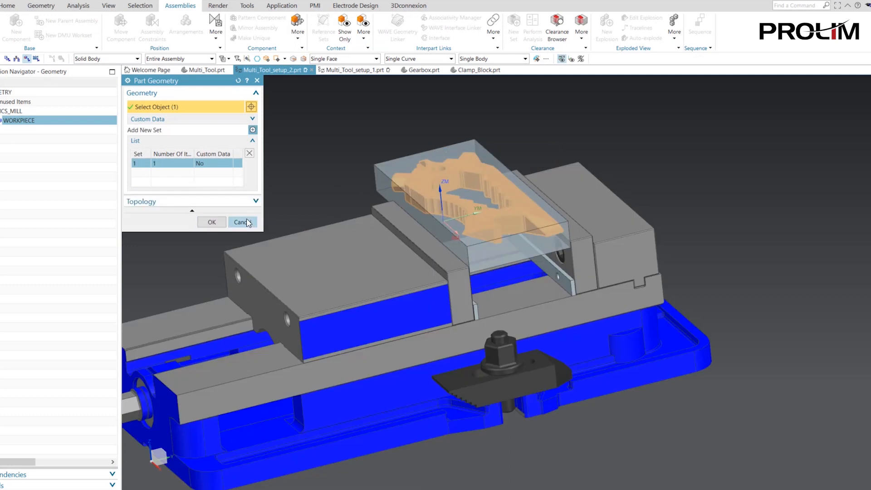
pyautogui.click(212, 222)
# - Specify the linked rectangular stock body as the WORKPIECE's blank geometry and accept the workpiece
pyautogui.click(237, 119)
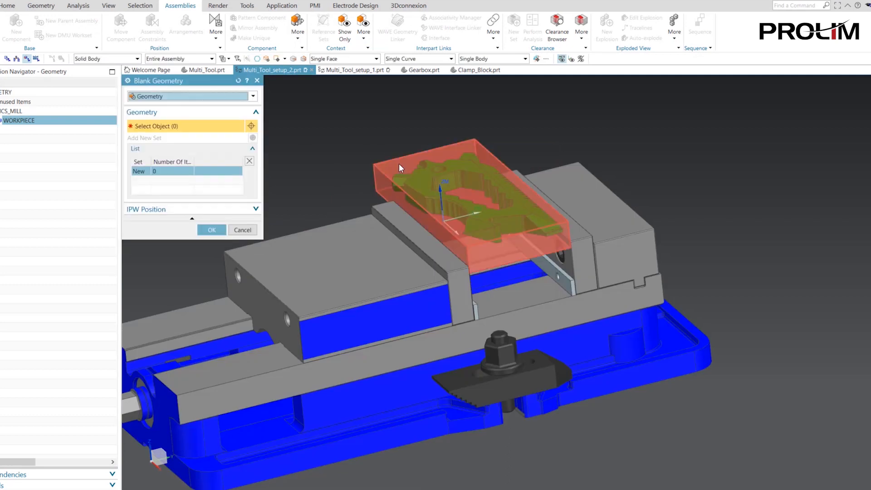
pyautogui.click(400, 168)
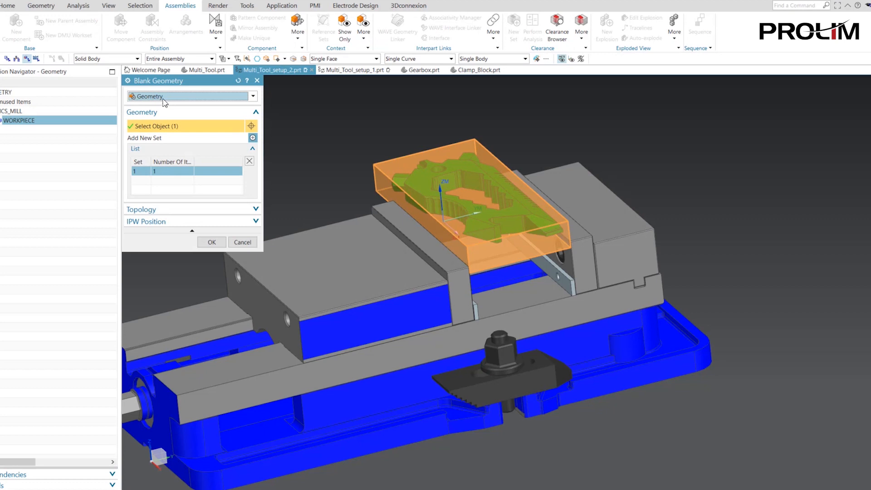
pyautogui.click(211, 242)
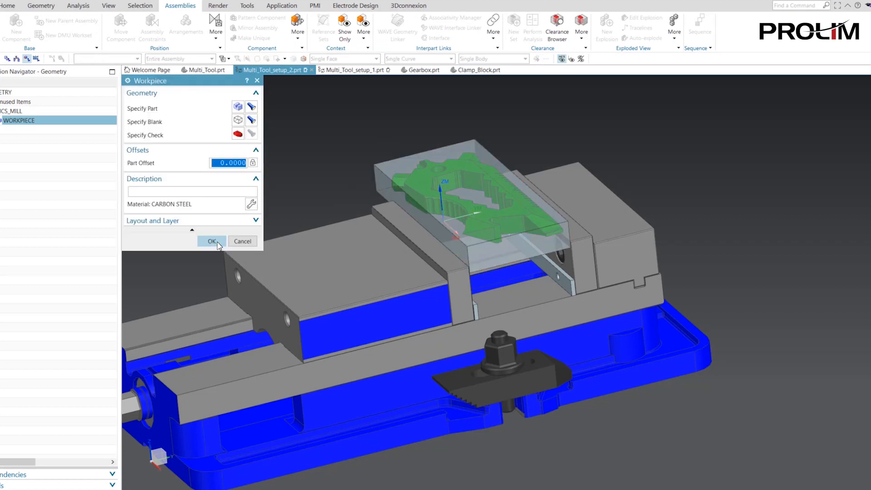
pyautogui.click(217, 243)
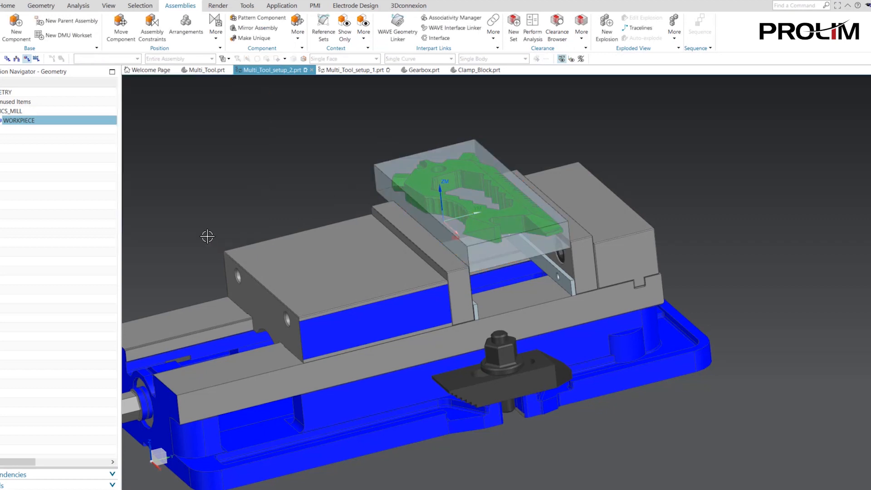
# - Place the MCS_MILL coordinate system at the blank's top corner beside the fixed jaw, defining it from the block's faces
pyautogui.doubleClick(18, 111)
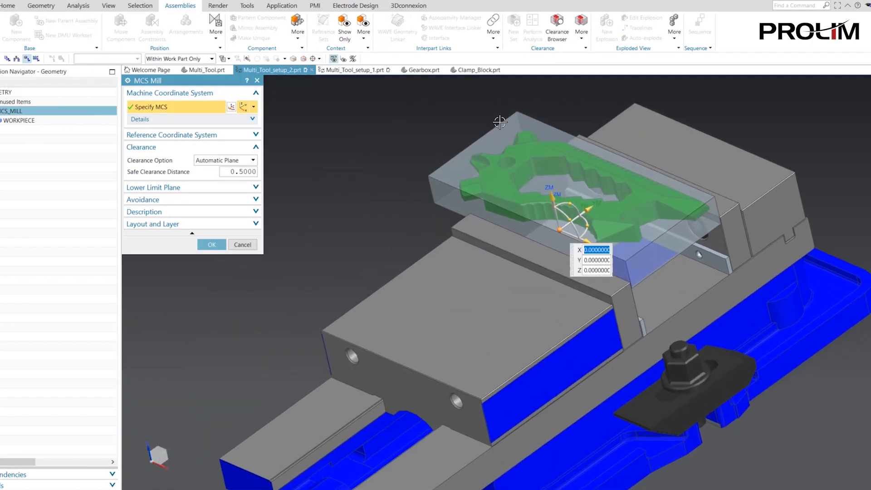
pyautogui.click(515, 134)
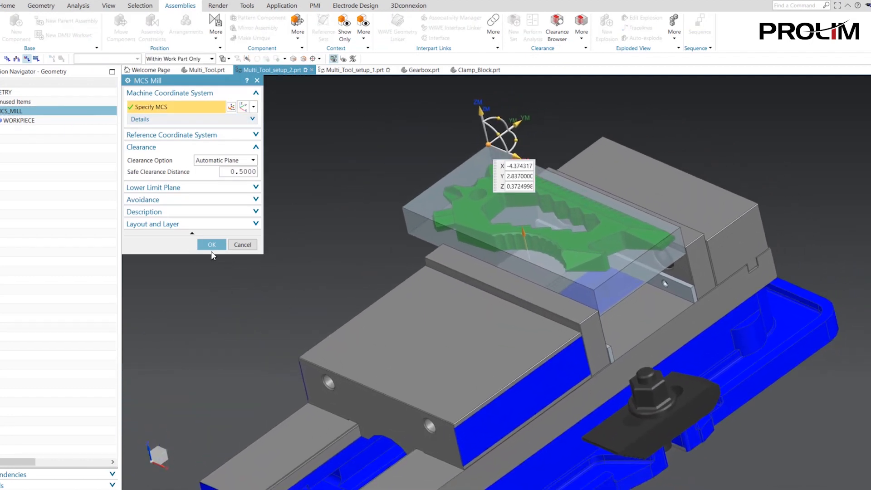
pyautogui.click(253, 107)
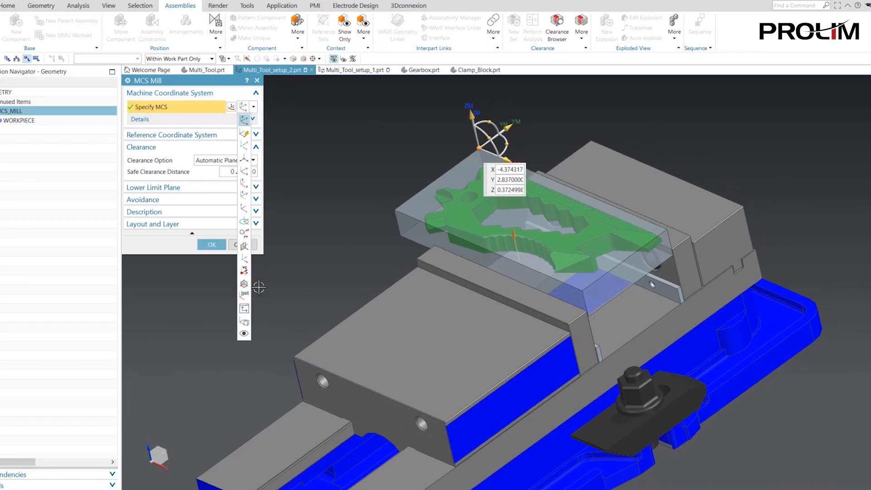
pyautogui.click(244, 283)
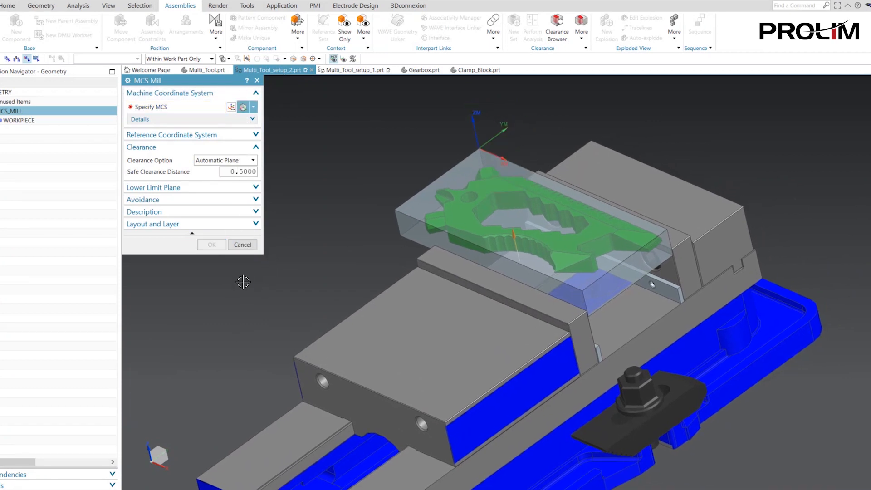
pyautogui.click(637, 272)
pyautogui.moveTo(649, 276); pyautogui.dragTo(627, 236, button='middle')
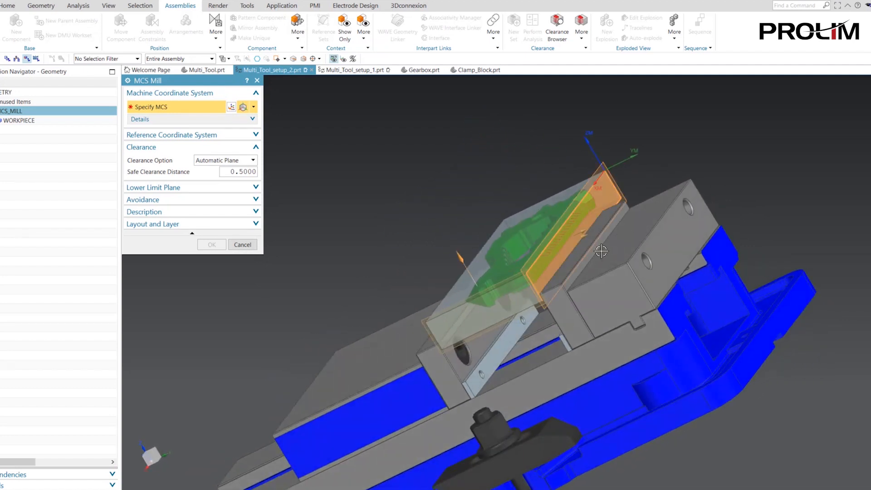
pyautogui.moveTo(617, 274); pyautogui.dragTo(637, 271, button='middle')
pyautogui.click(475, 271)
pyautogui.moveTo(476, 270); pyautogui.dragTo(567, 254, button='middle')
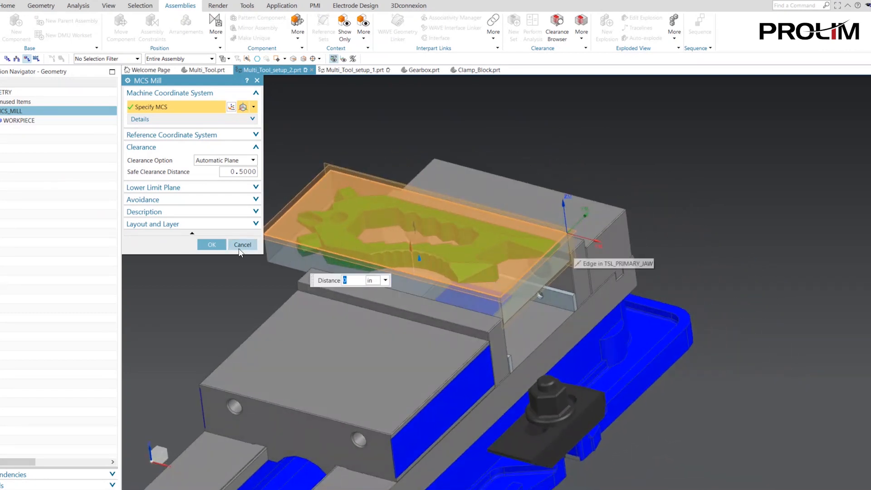
pyautogui.click(212, 245)
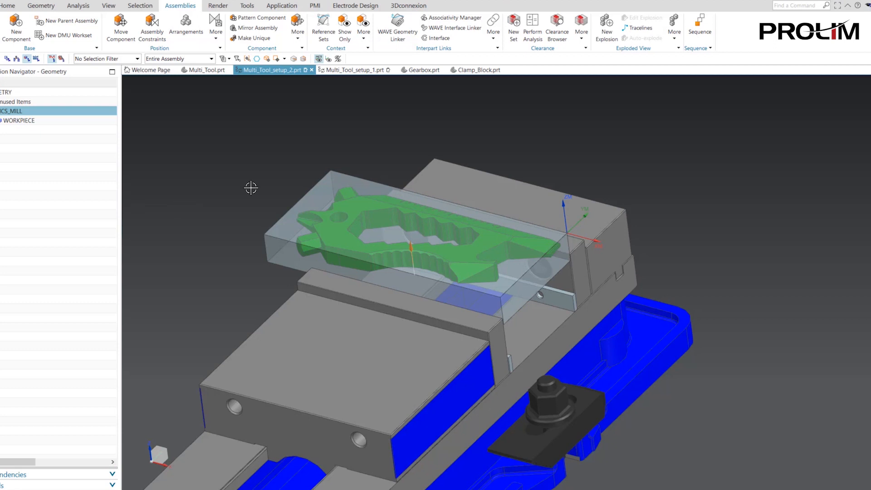
# - Hide the linked blank body and use Move Face to extend the end face of the linked multi-tool's short prong by 0.75 in
pyautogui.rightClick(322, 193)
pyautogui.click(338, 211)
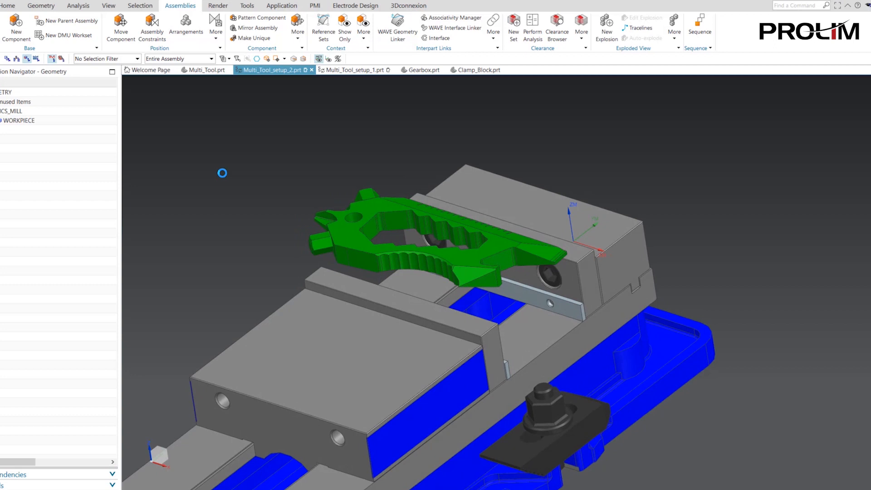
pyautogui.click(31, 7)
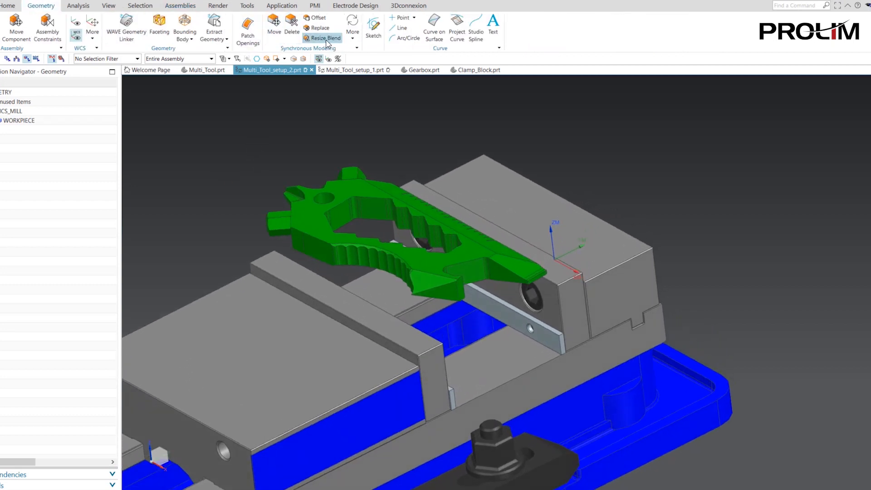
pyautogui.scroll(2, 339, 50)
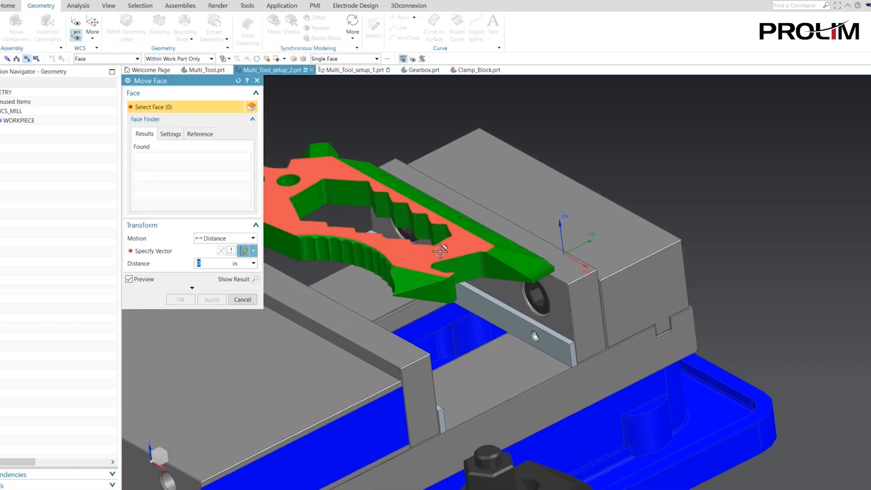
pyautogui.scroll(5, 472, 252)
pyautogui.click(393, 218)
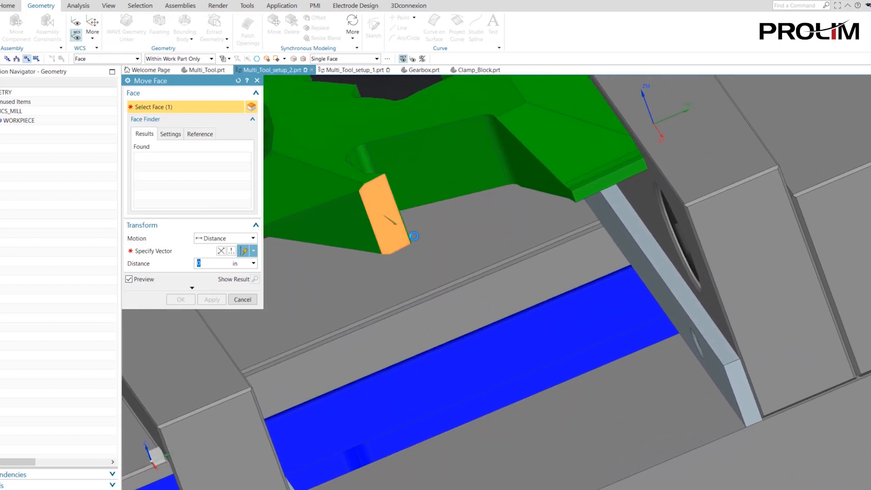
pyautogui.moveTo(385, 221); pyautogui.dragTo(426, 247)
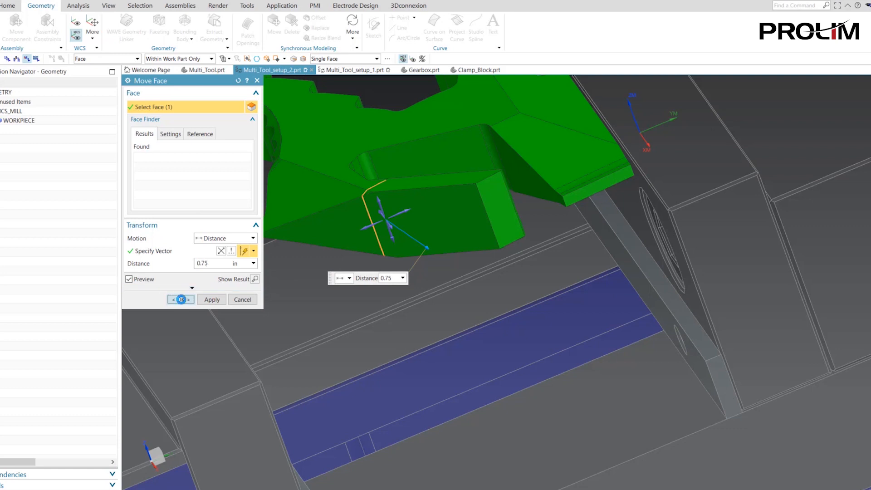
pyautogui.click(181, 299)
pyautogui.scroll(-6, 477, 254)
pyautogui.scroll(-1, 476, 255)
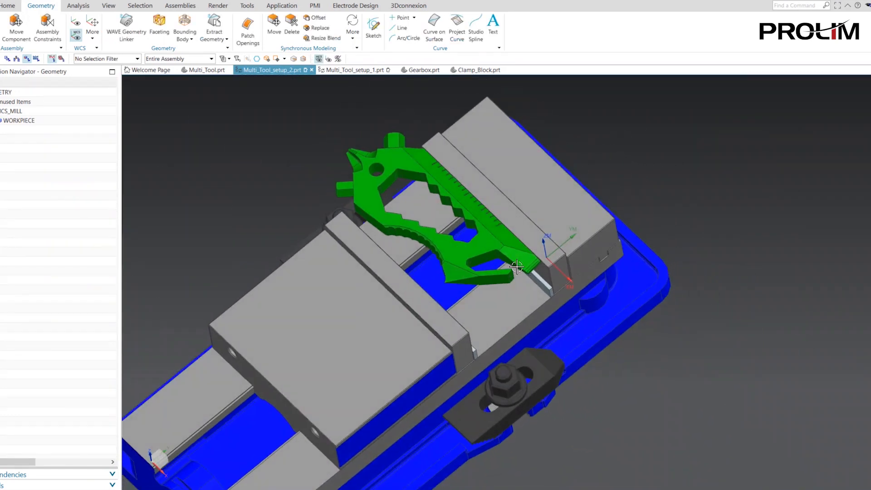
# - Switch to Multi_Tool.prt and try to pull the first scallop face of the finger grip by 0.05 in with Pull Face
pyautogui.click(203, 71)
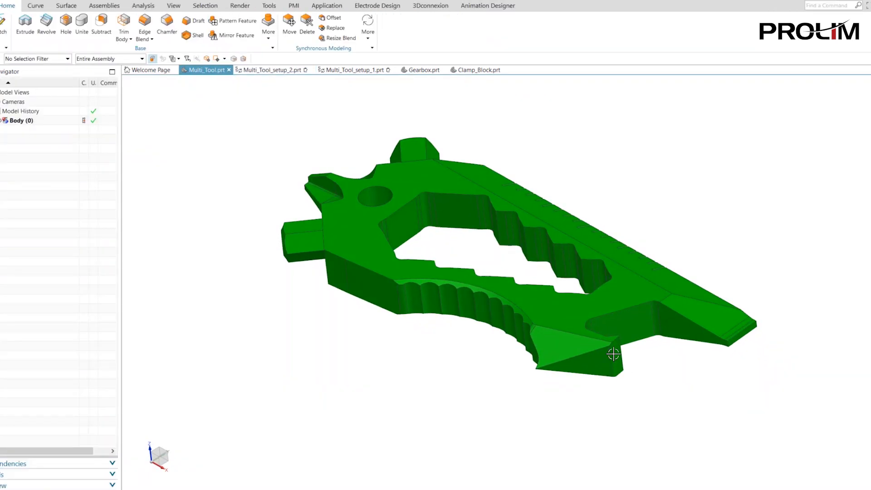
pyautogui.click(368, 34)
pyautogui.click(428, 60)
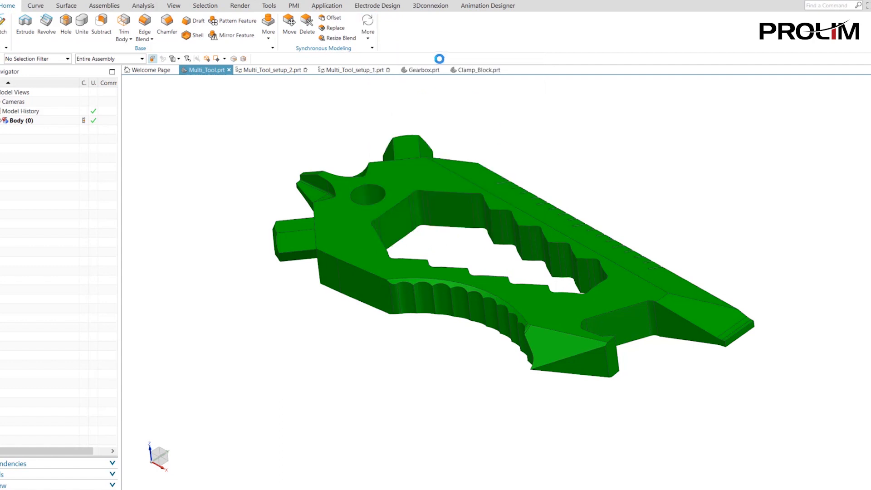
pyautogui.scroll(3, 404, 289)
pyautogui.click(383, 285)
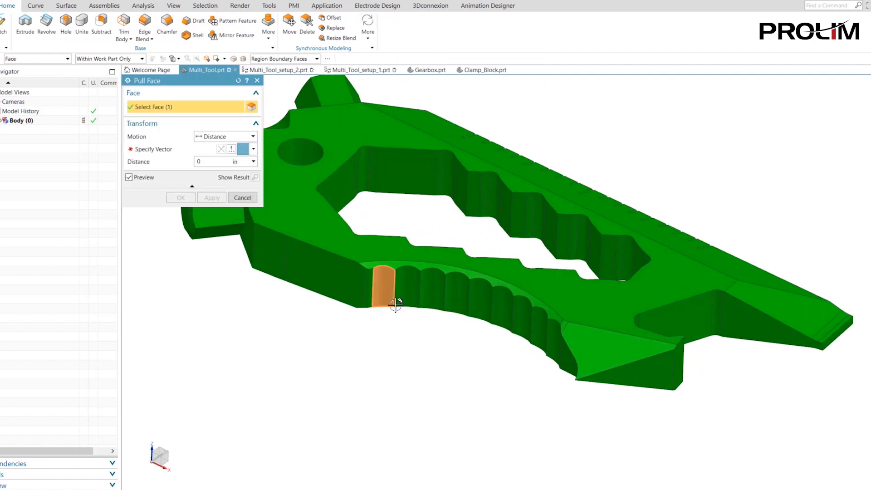
pyautogui.click(154, 150)
pyautogui.click(497, 294)
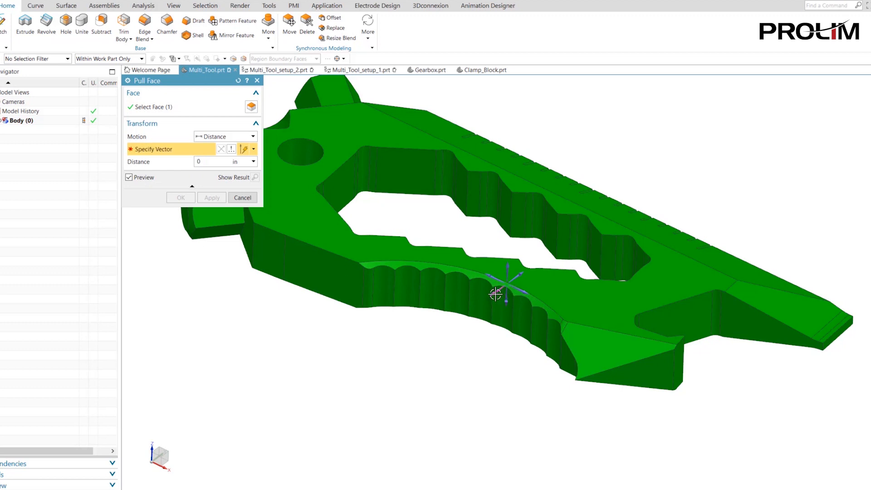
pyautogui.moveTo(376, 288)
pyautogui.mouseDown()
pyautogui.moveTo(361, 300)
pyautogui.moveTo(386, 292)
pyautogui.mouseUp()
pyautogui.click(187, 115)
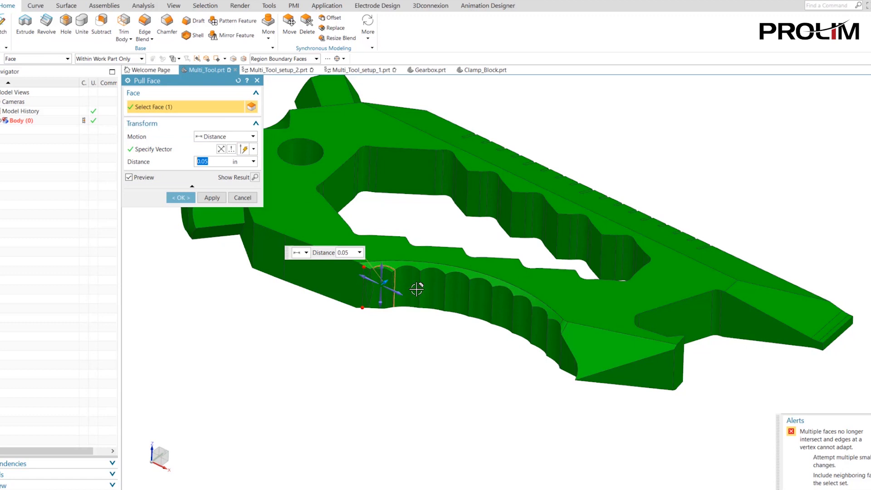
# - Replace the Pull Face selection with the second scallop face and pull it outward from the finger grip
pyautogui.click(411, 286)
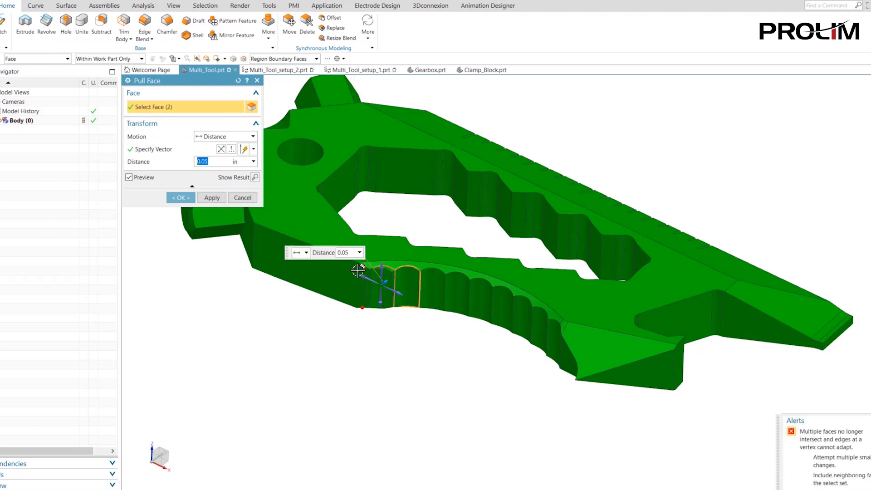
pyautogui.keyDown('shift'); pyautogui.click(386, 278); pyautogui.keyUp('shift')
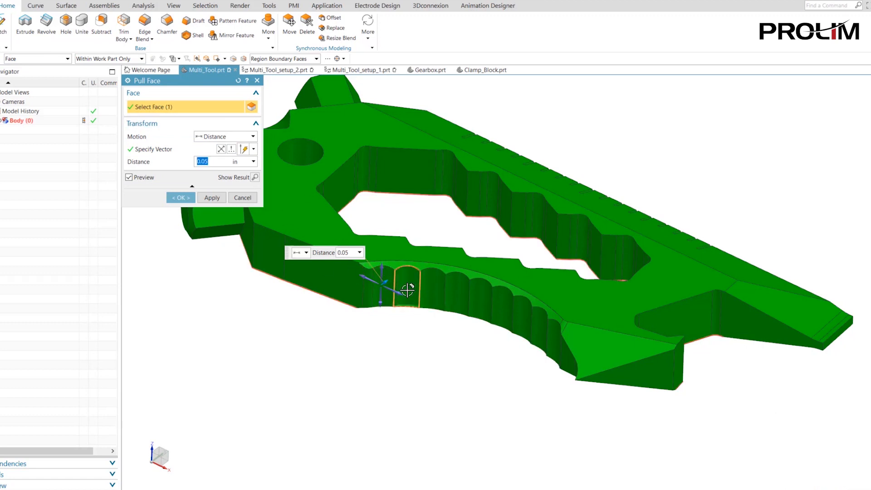
pyautogui.moveTo(363, 284); pyautogui.dragTo(366, 305)
pyautogui.click(190, 199)
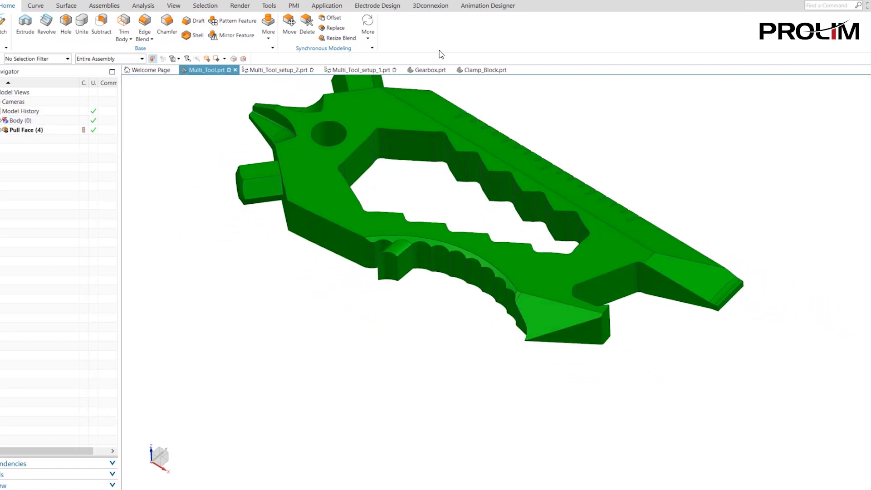
# - Return to Multi_Tool_setup_2 and examine the linked multi-tool body's finger grip for the pulled face
pyautogui.click(277, 70)
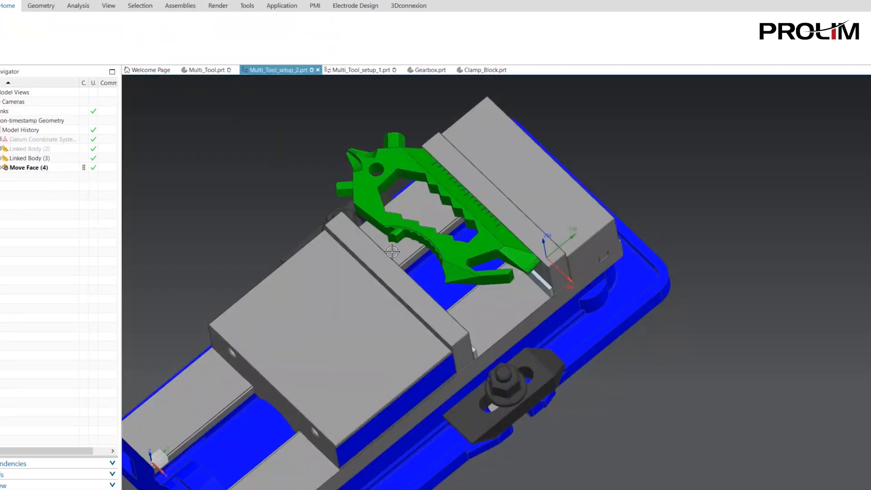
pyautogui.scroll(8, 418, 249)
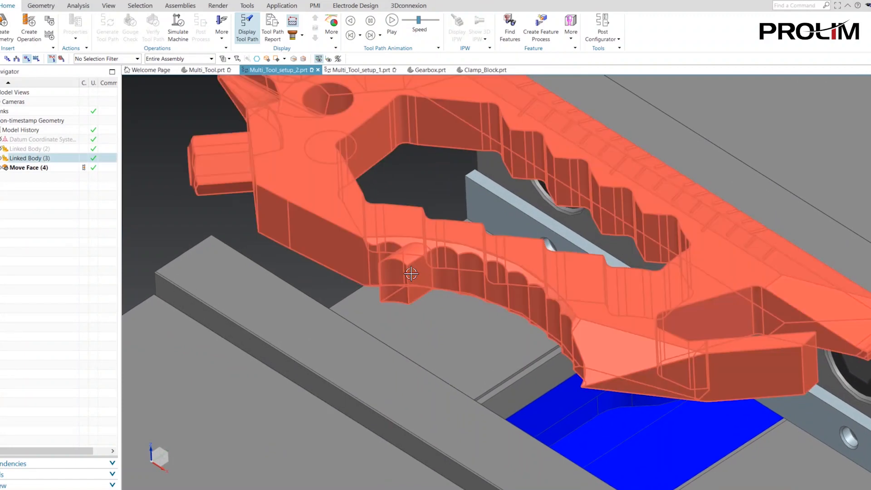
# - Switch to Gearbox.prt and create the manufacturing setup Gearbox_setup_1.prt from the General Setup template in inches
pyautogui.scroll(-5, 419, 201)
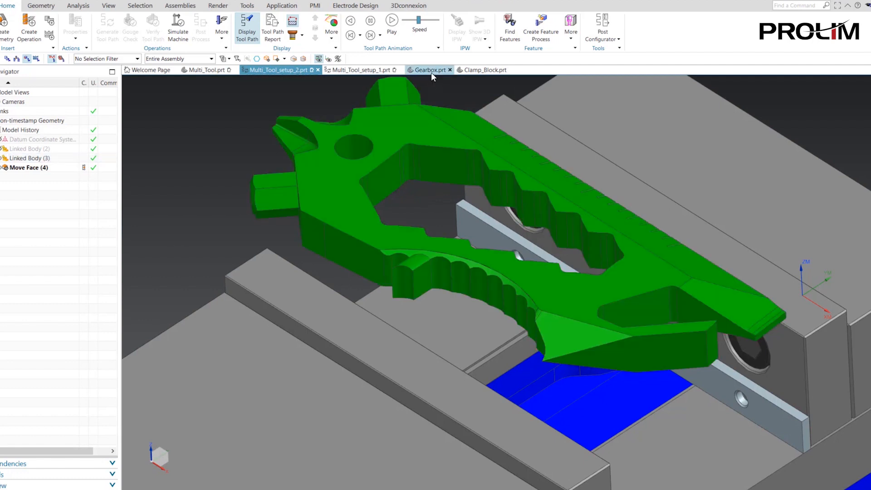
pyautogui.click(430, 72)
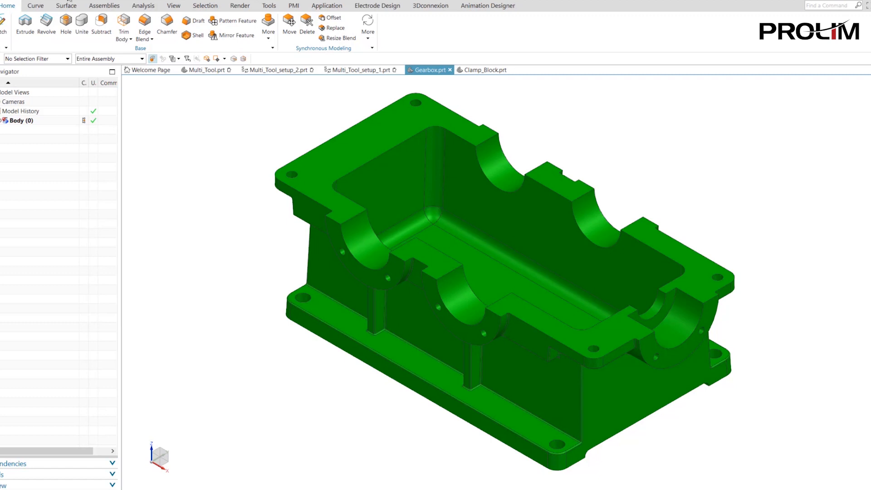
pyautogui.click(0, 6)
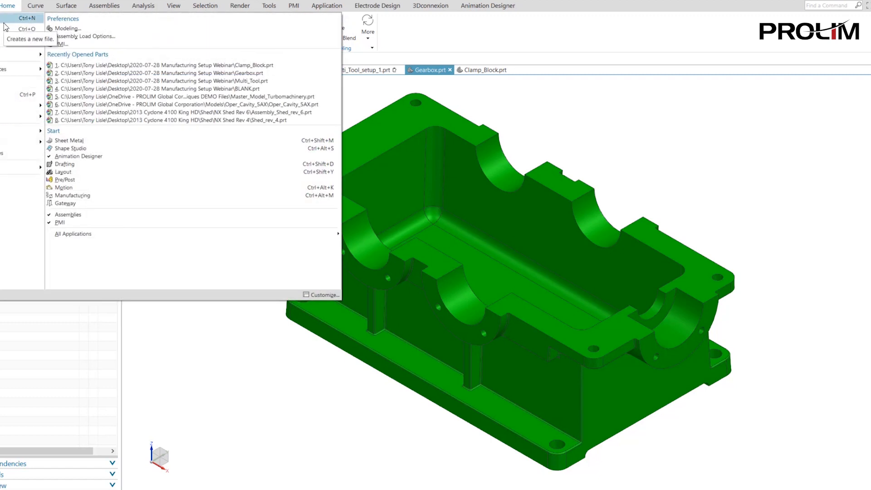
pyautogui.click(5, 26)
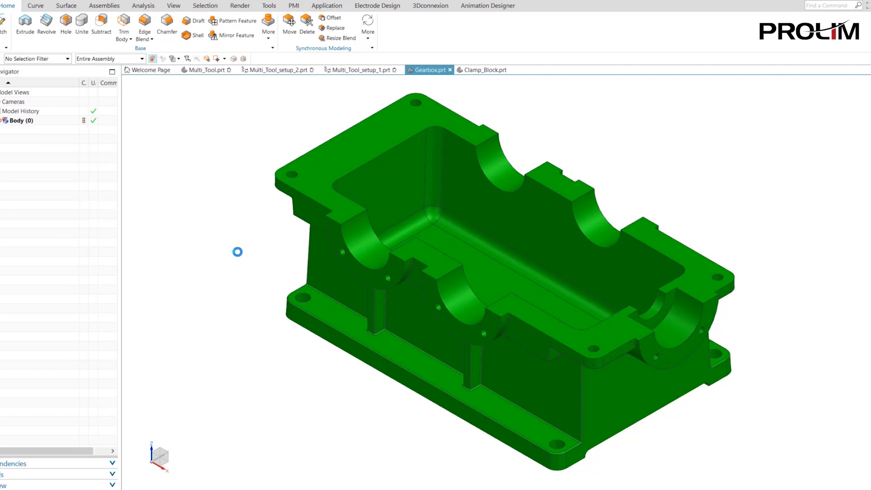
pyautogui.click(188, 107)
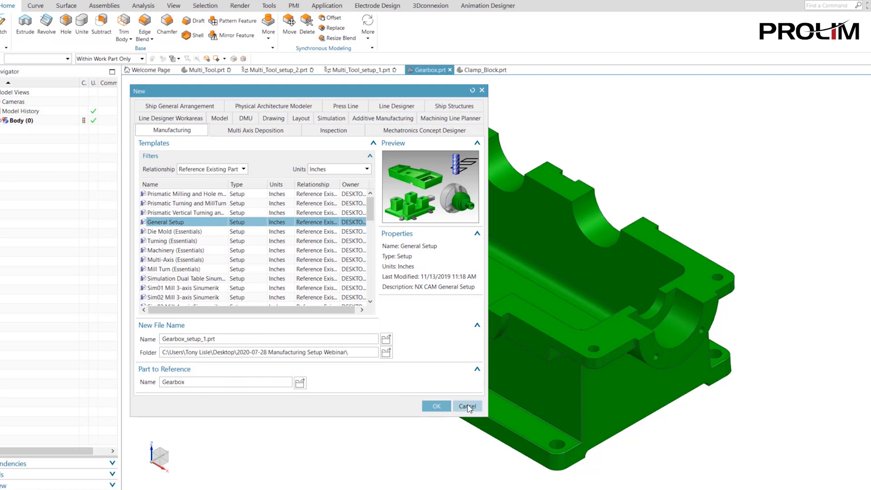
pyautogui.click(434, 405)
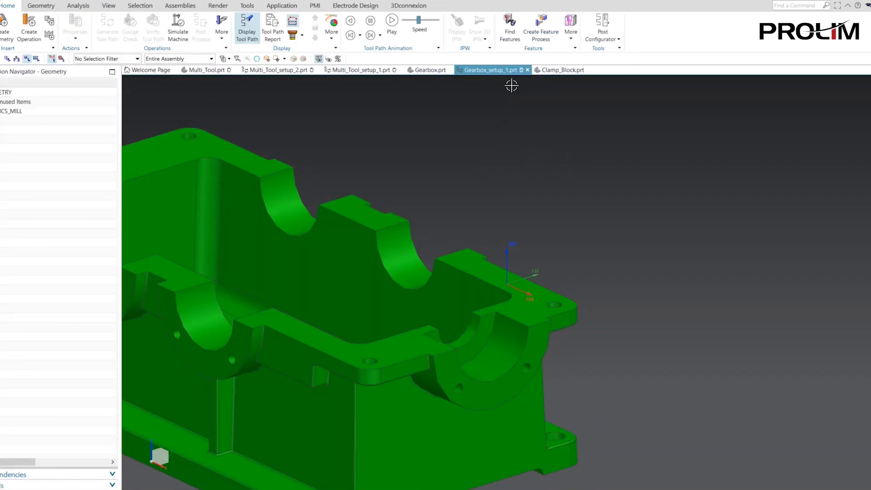
pyautogui.hotkey('ctrl', 'f')
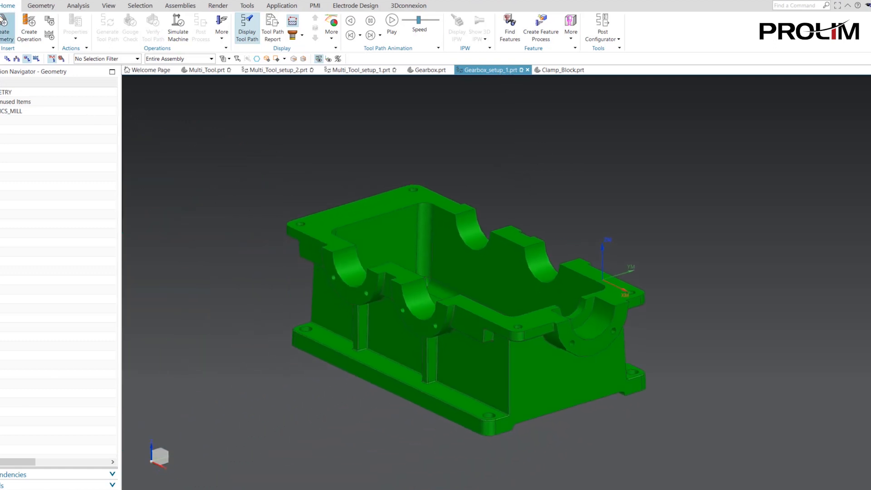
# - Add a new empty component named Casting to the gearbox setup assembly using the Model template in inches
pyautogui.click(189, 10)
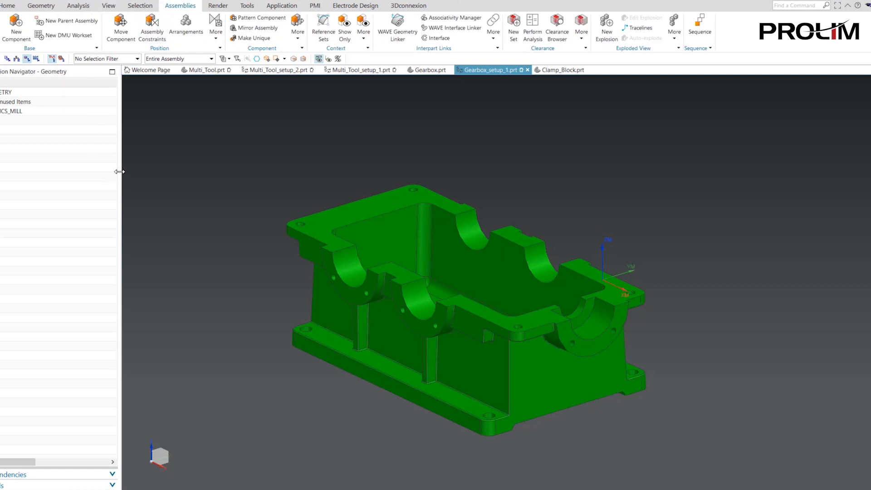
pyautogui.click(18, 34)
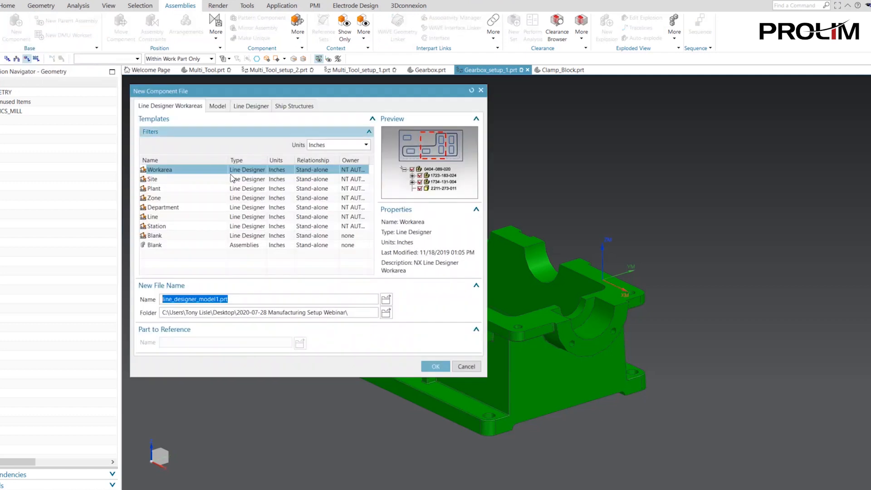
pyautogui.click(217, 105)
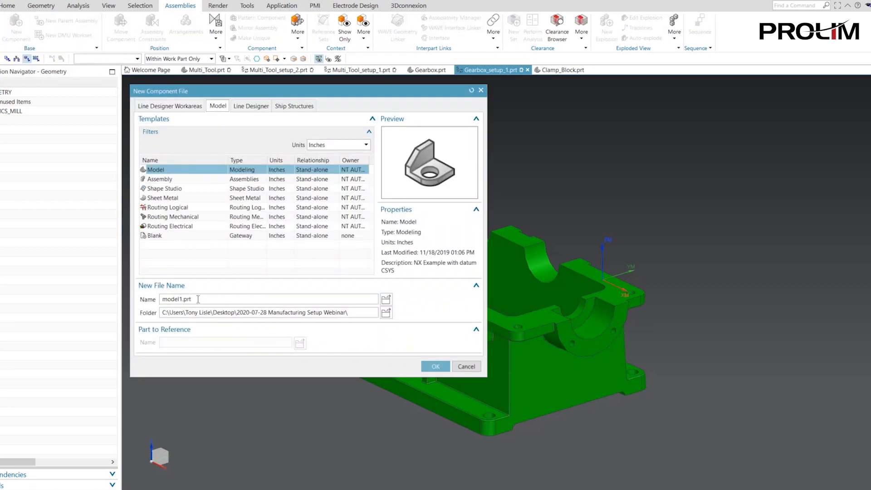
pyautogui.moveTo(198, 299); pyautogui.dragTo(154, 299)
pyautogui.write('C')
pyautogui.press('Return')
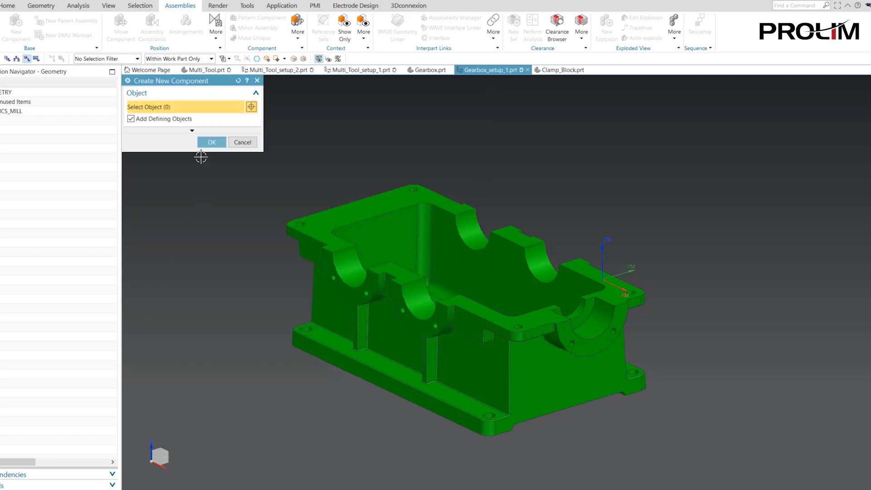
pyautogui.click(209, 142)
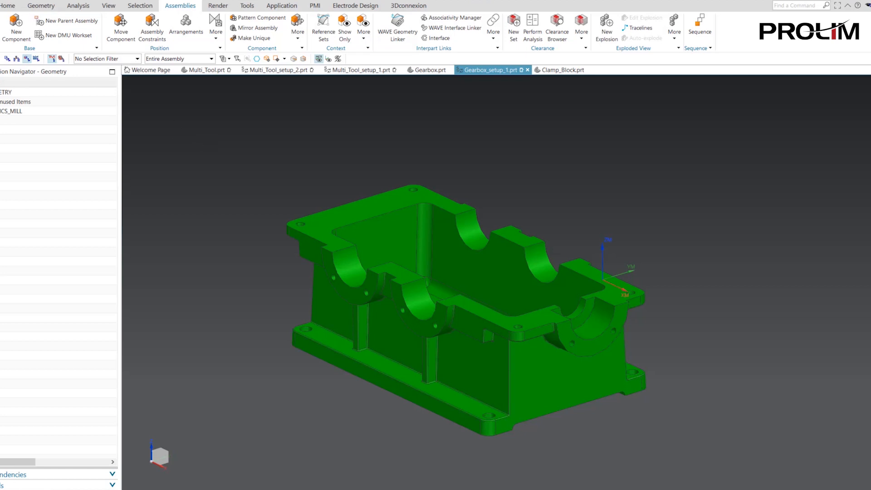
# - Save the gearbox setup assembly under the name Gearbox_setup_1.prt in the webinar folder
pyautogui.hotkey('ctrl', 's')
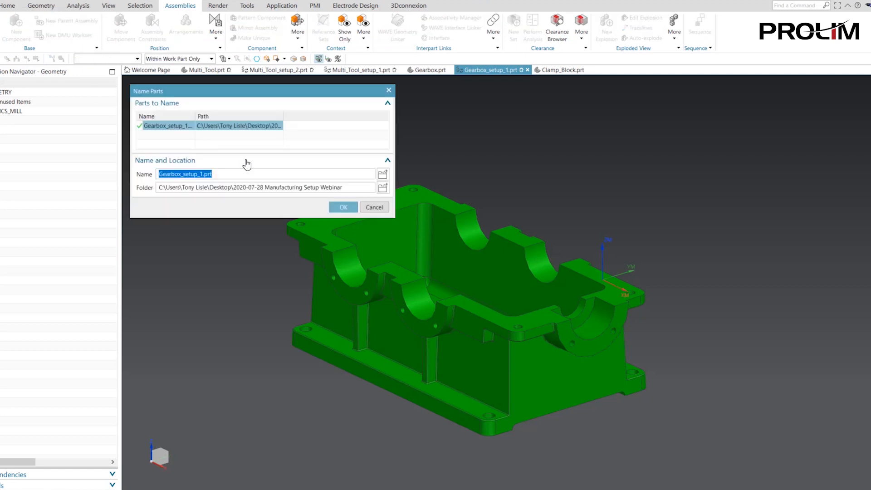
pyautogui.click(344, 207)
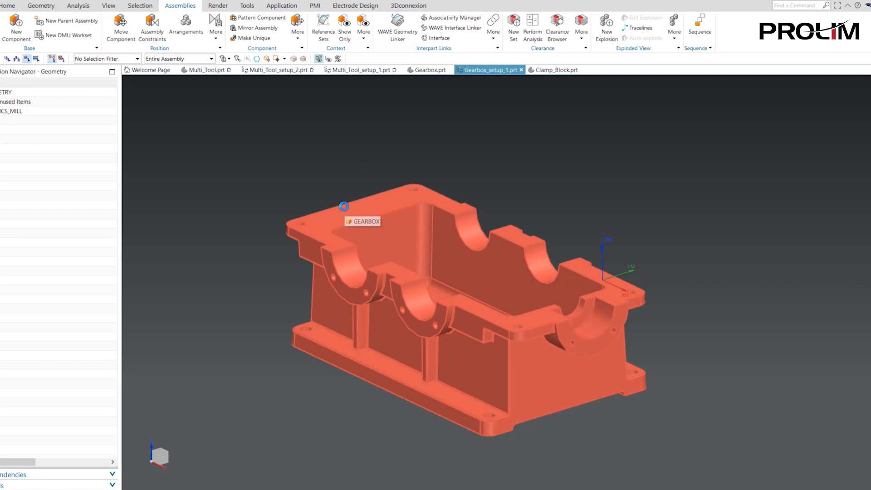
pyautogui.click(343, 206)
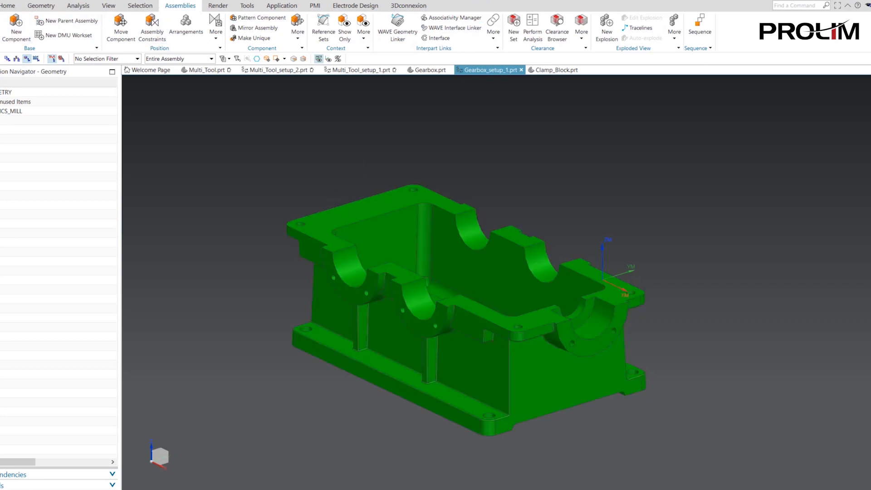
# - Switch Gearbox_setup_1 to Modeling and make the Casting component the work part
pyautogui.click(0, 6)
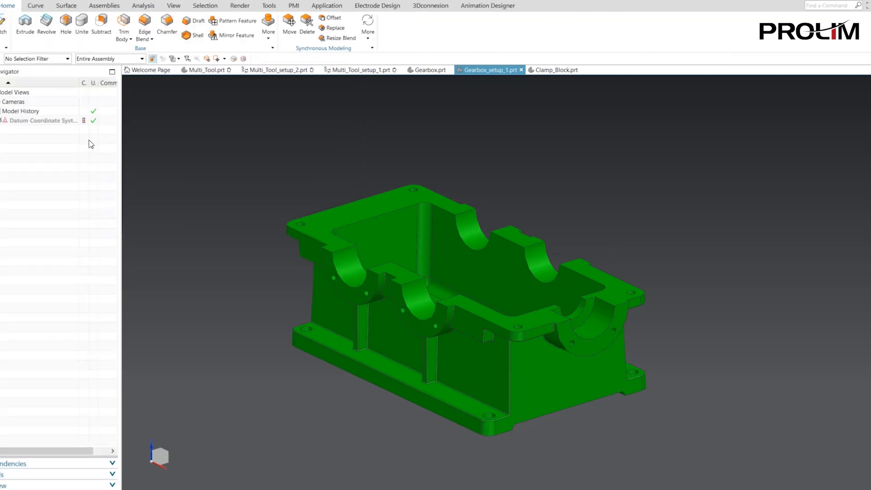
pyautogui.click(0, 92)
pyautogui.click(19, 120)
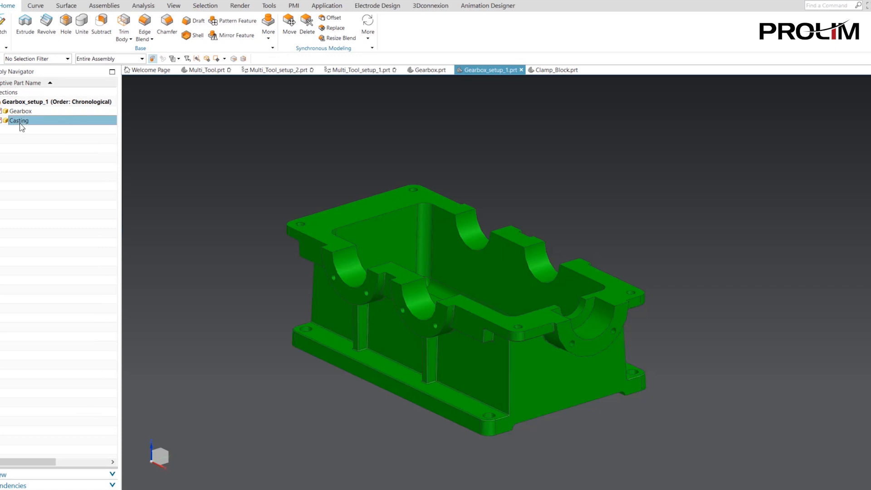
pyautogui.rightClick(20, 123)
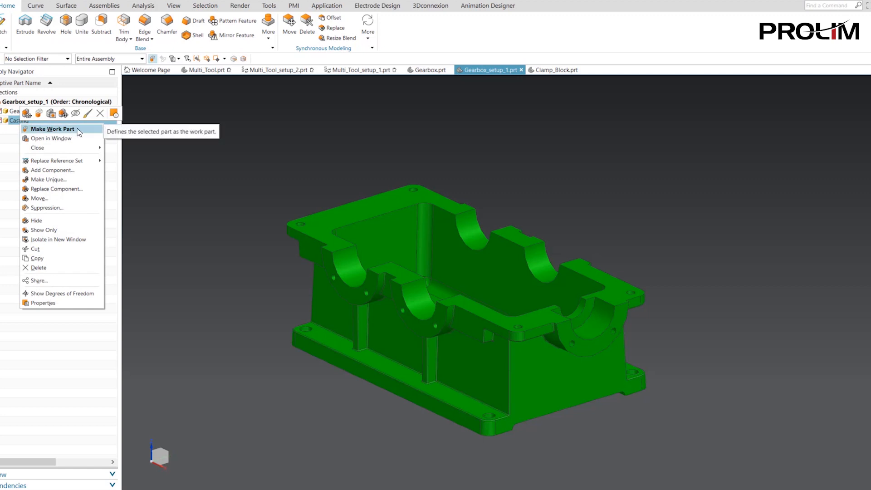
pyautogui.click(53, 129)
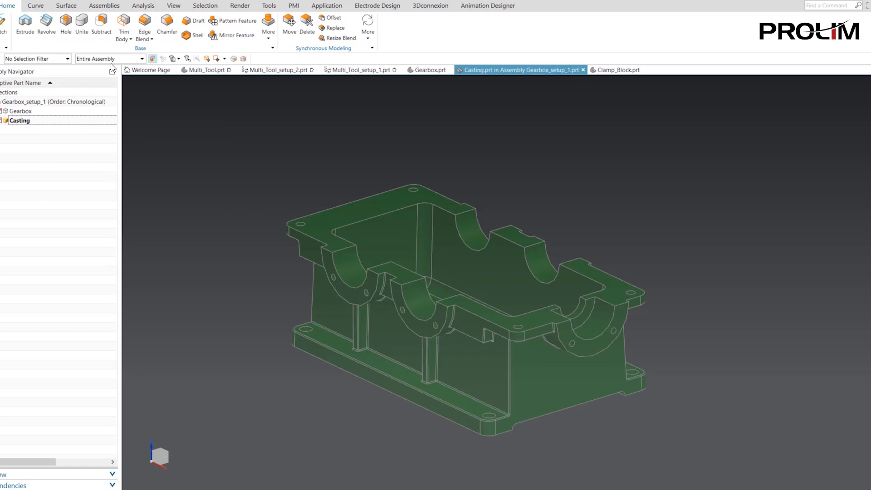
# - Use the WAVE Geometry Linker to link the gearbox body associatively into the Casting part
pyautogui.click(103, 5)
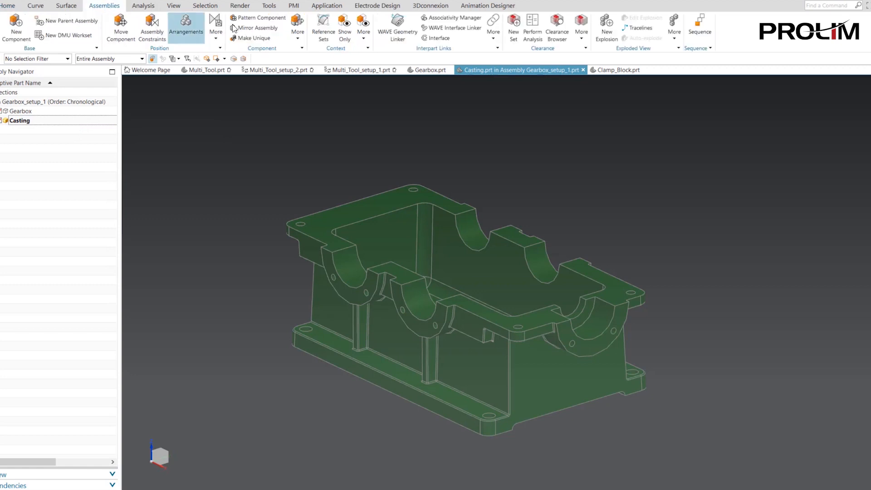
pyautogui.click(401, 27)
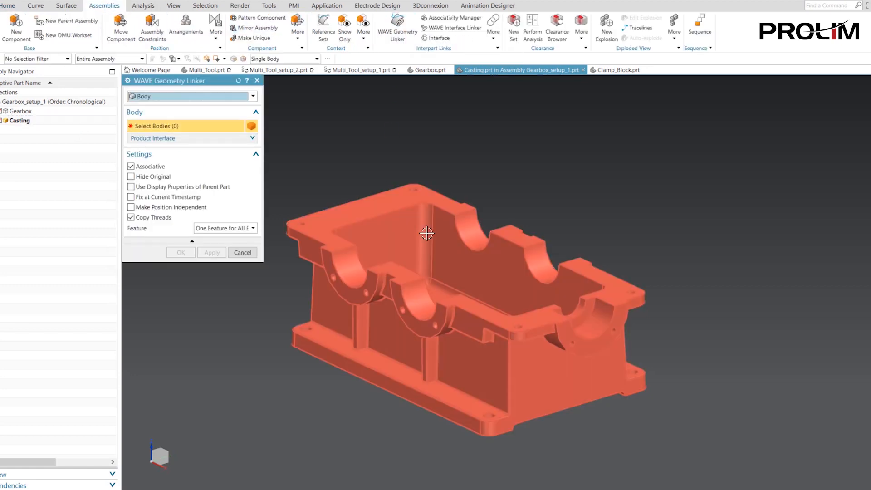
pyautogui.click(370, 219)
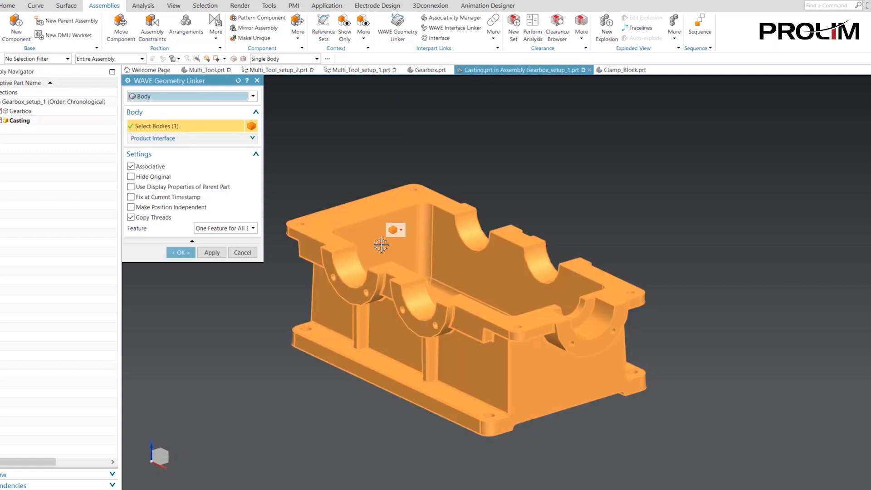
pyautogui.click(180, 252)
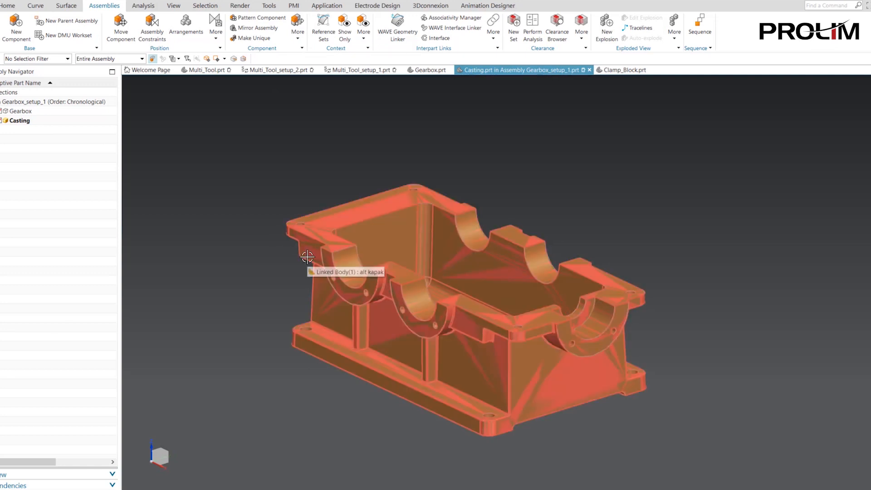
# - Open Casting in its own window and check its model history for the linked gearbox body
pyautogui.rightClick(22, 122)
pyautogui.click(66, 125)
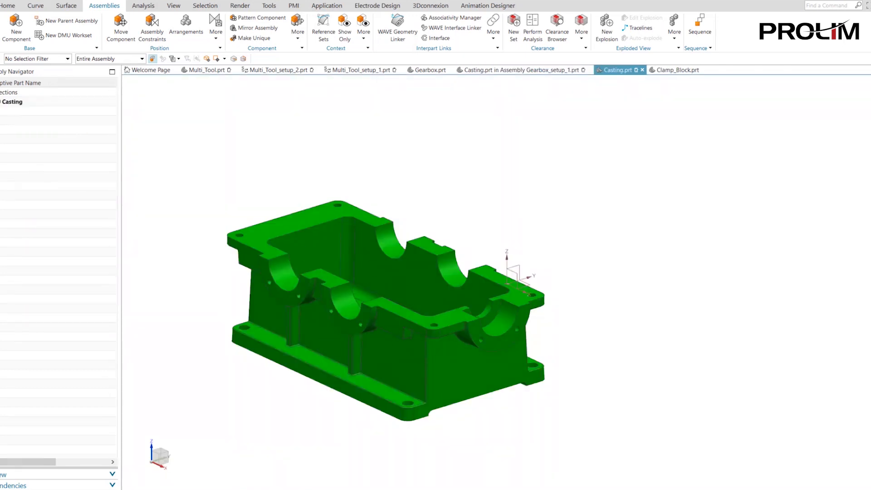
pyautogui.click(1, 112)
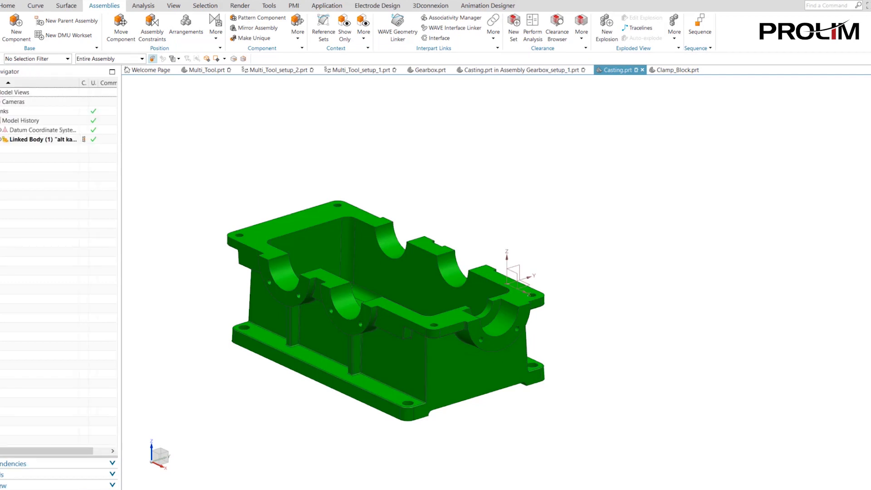
pyautogui.click(0, 93)
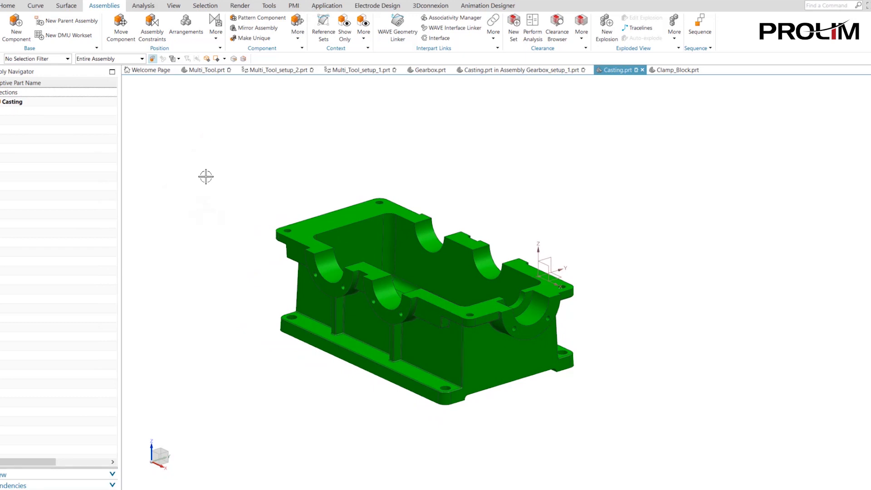
# - Edit the linked casting body's object display to a light grey color and make it translucent
pyautogui.hotkey('ctrl', 'j')
pyautogui.click(345, 222)
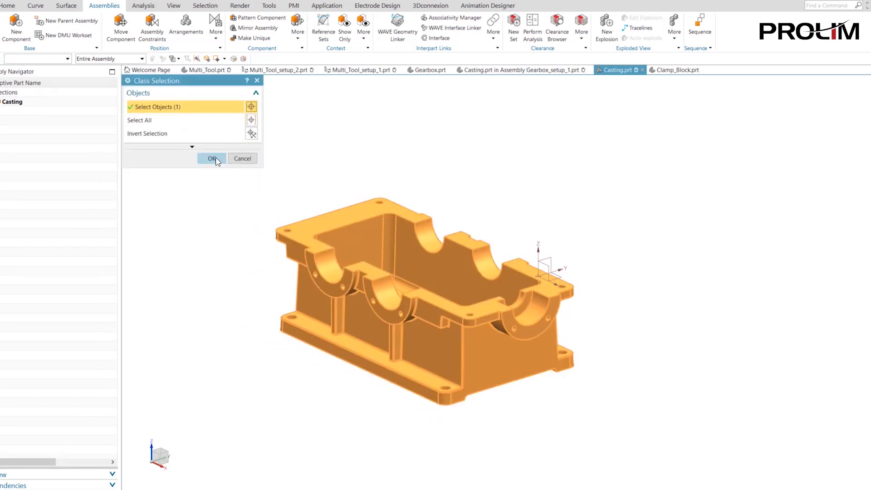
pyautogui.click(212, 158)
pyautogui.click(232, 132)
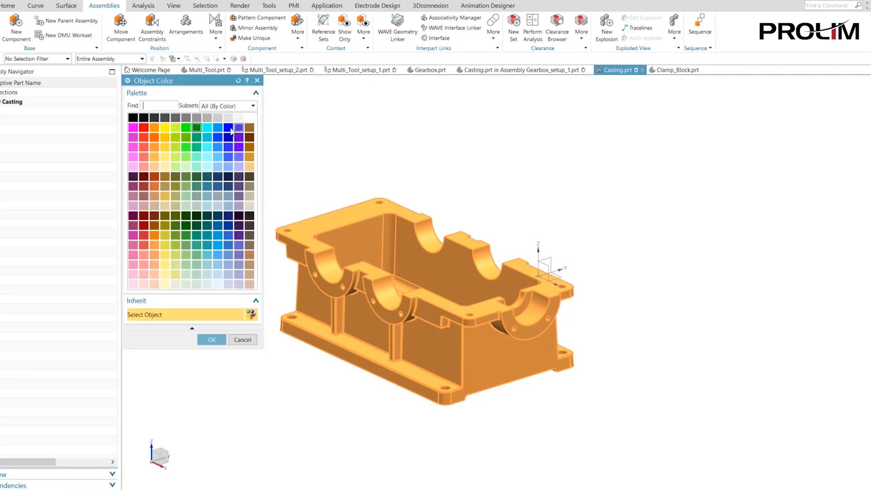
pyautogui.click(207, 118)
pyautogui.click(211, 339)
pyautogui.moveTo(138, 206); pyautogui.dragTo(205, 207)
pyautogui.click(180, 346)
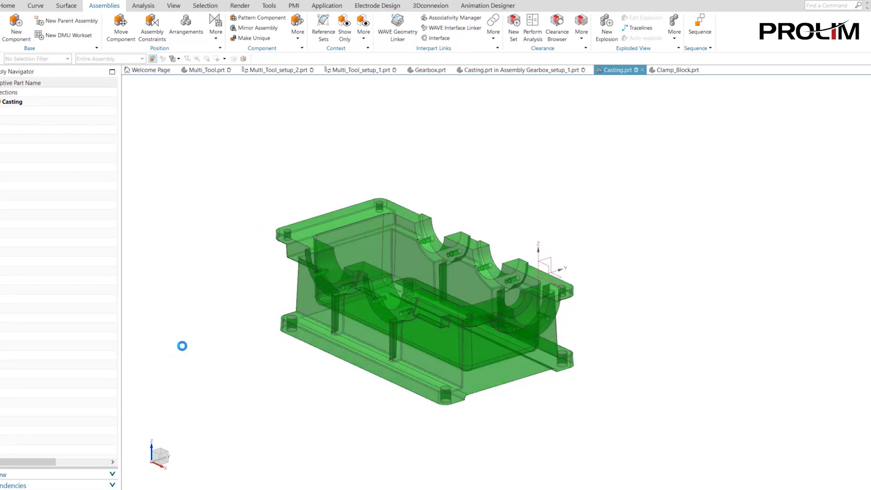
pyautogui.moveTo(209, 298); pyautogui.dragTo(171, 272, button='middle')
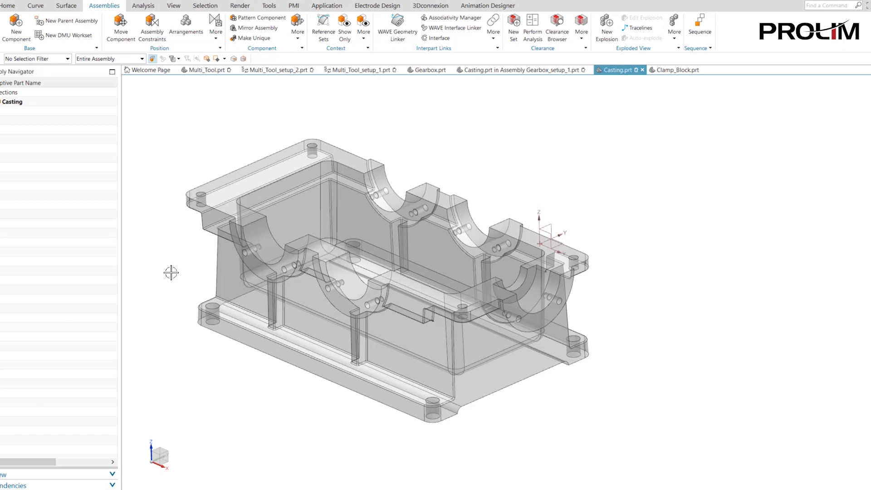
# - Use Delete Face with the Hole type to remove all casting holes of size up to 1 in
pyautogui.click(8, 6)
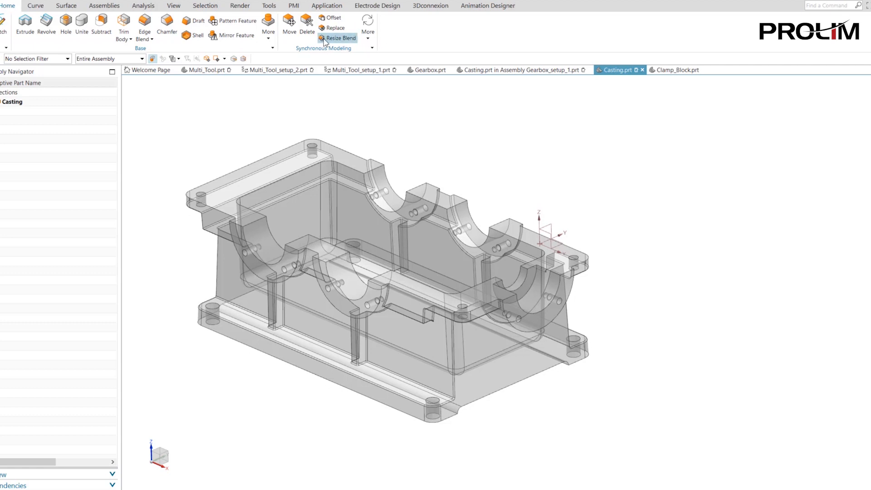
pyautogui.click(307, 24)
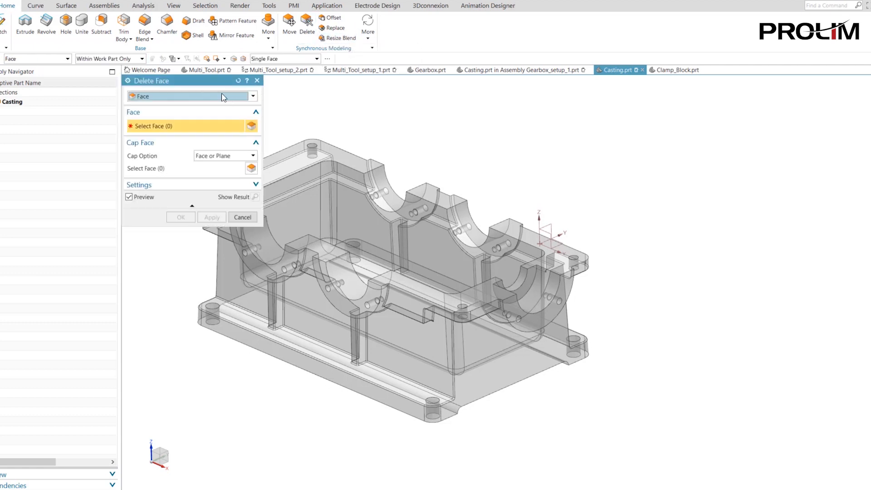
pyautogui.click(183, 96)
pyautogui.click(152, 123)
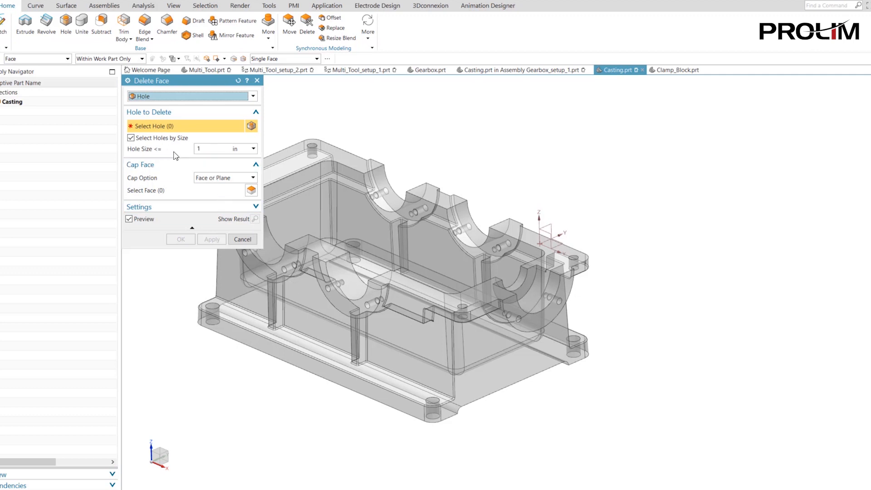
pyautogui.scroll(3, 195, 155)
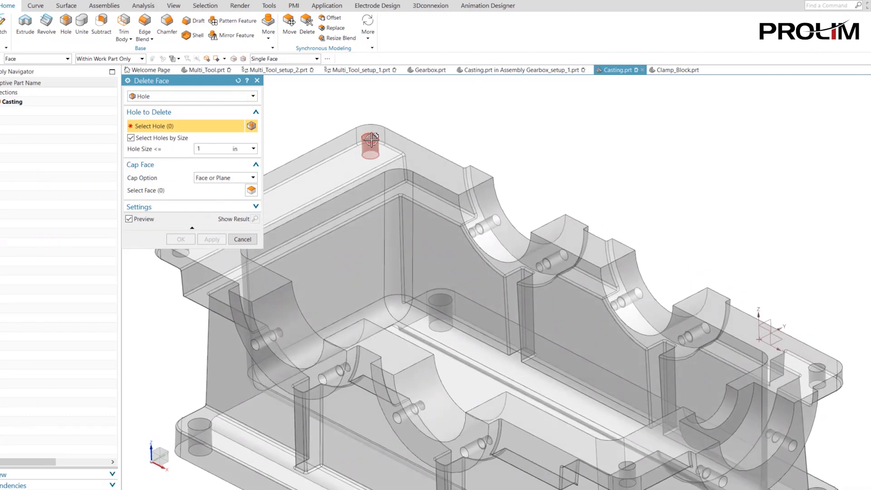
pyautogui.click(371, 140)
pyautogui.scroll(-5, 371, 141)
pyautogui.click(211, 239)
pyautogui.moveTo(333, 220); pyautogui.dragTo(321, 187, button='middle')
# - Use Delete Face with the Face type to remove three faces of the semicircular step in the casting's end bearing bore
pyautogui.click(175, 100)
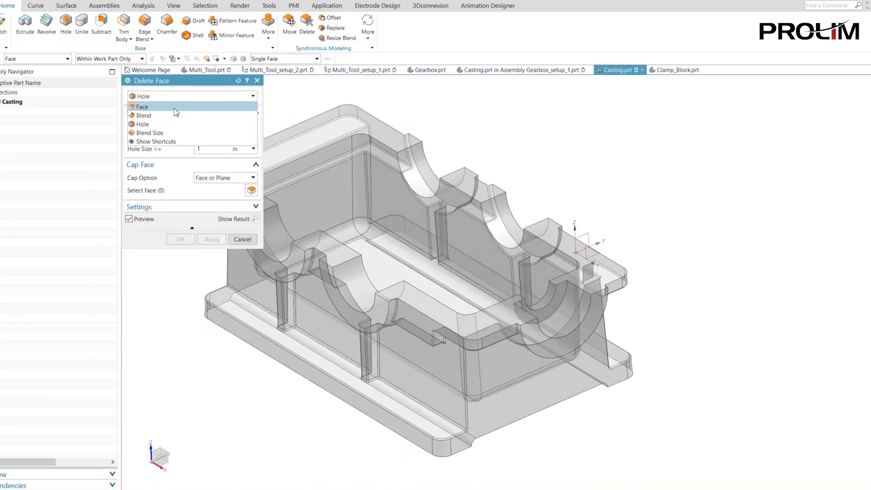
pyautogui.click(180, 109)
pyautogui.scroll(3, 610, 327)
pyautogui.moveTo(608, 329); pyautogui.dragTo(589, 315, button='middle')
pyautogui.click(510, 288)
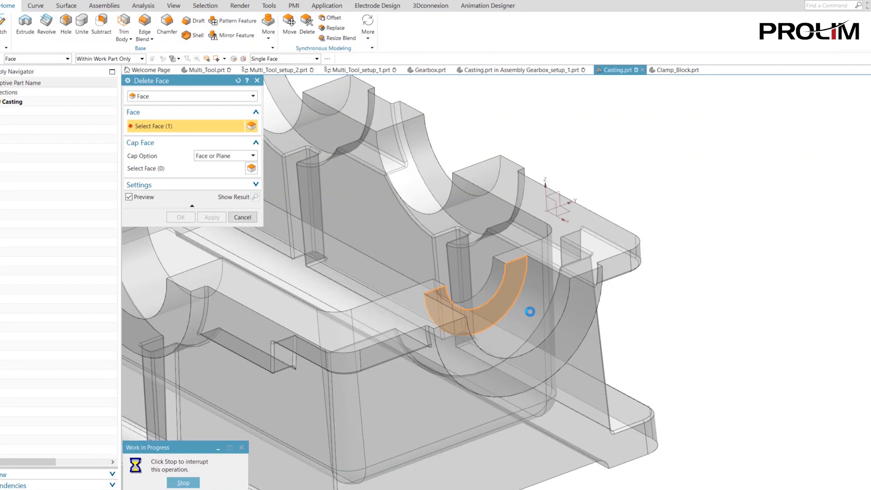
pyautogui.click(536, 300)
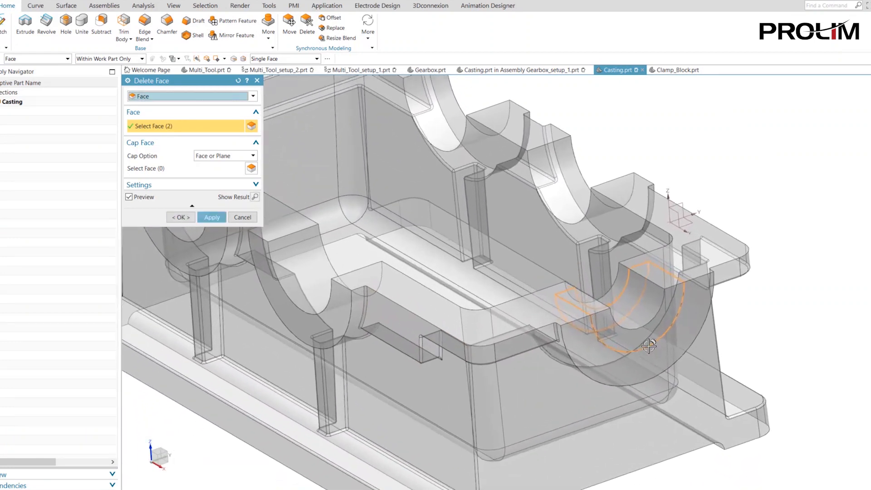
pyautogui.click(621, 363)
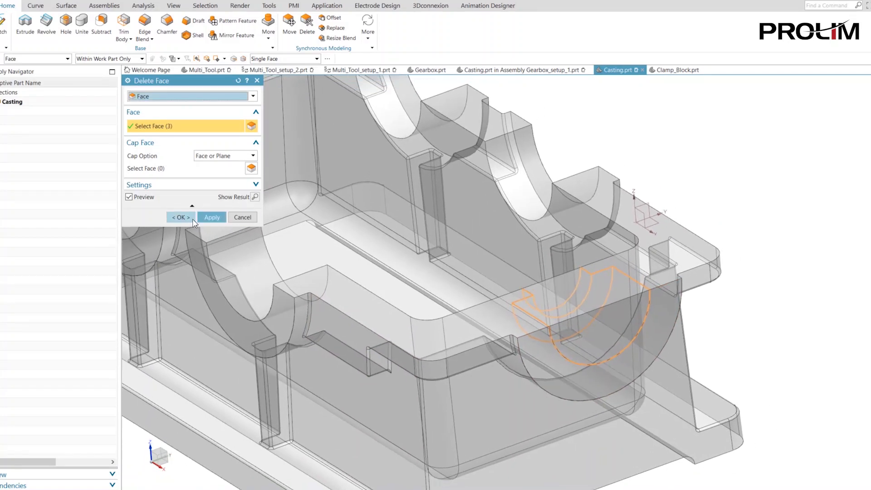
pyautogui.click(192, 219)
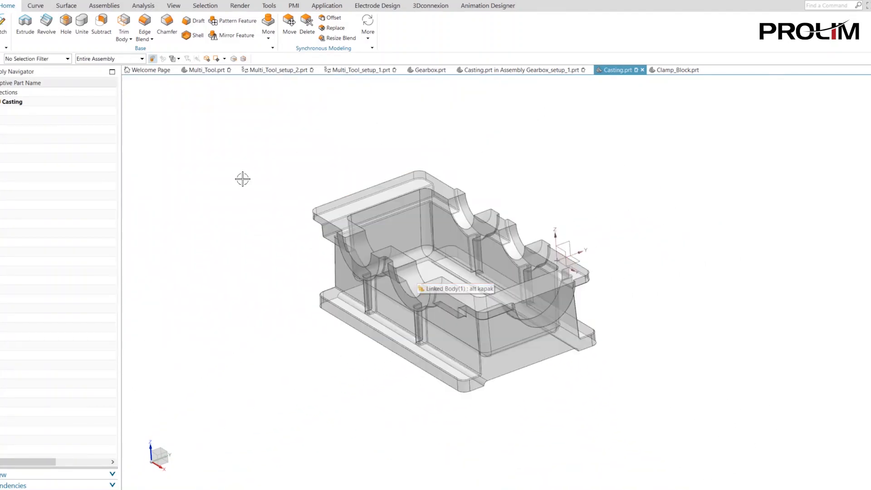
# - Offset the casting's upper flange faces and its four side bearing bore faces by 0.1 in using Offset Region
pyautogui.click(333, 19)
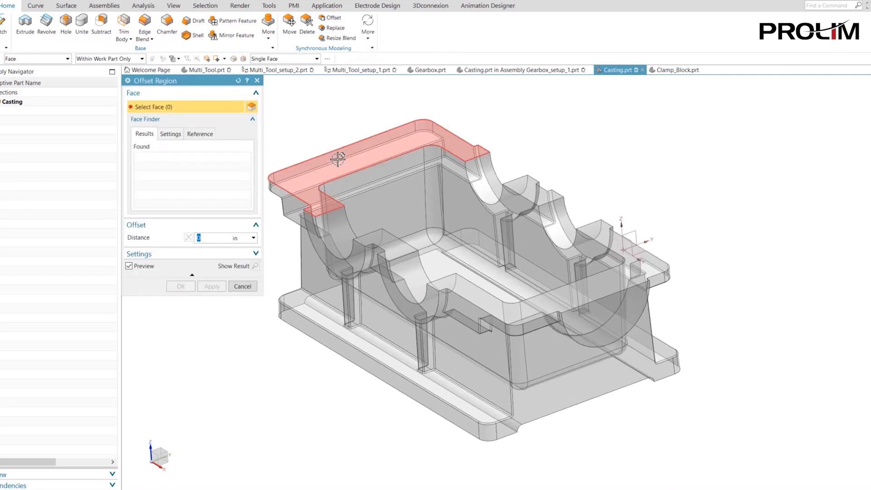
pyautogui.click(337, 159)
pyautogui.click(388, 245)
pyautogui.click(535, 261)
pyautogui.click(533, 194)
pyautogui.click(486, 175)
pyautogui.click(558, 230)
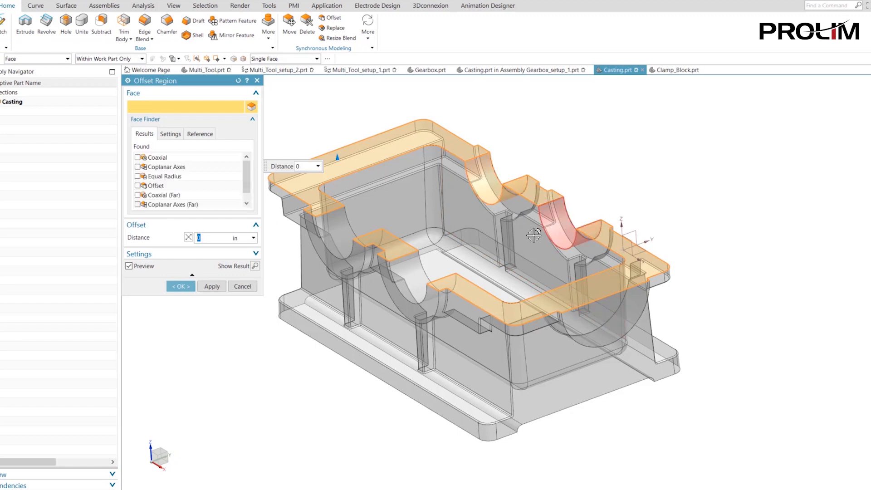
pyautogui.click(410, 278)
pyautogui.click(333, 229)
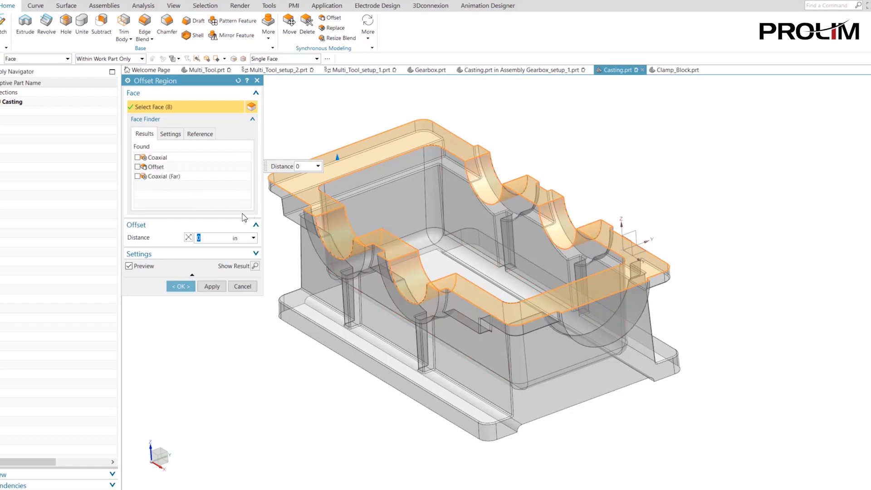
pyautogui.press('Tab')
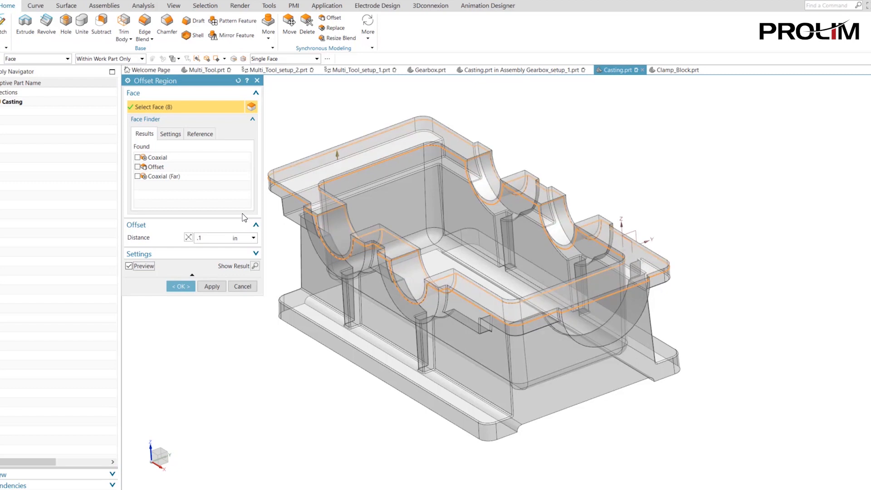
pyautogui.moveTo(265, 204); pyautogui.dragTo(384, 214, button='middle')
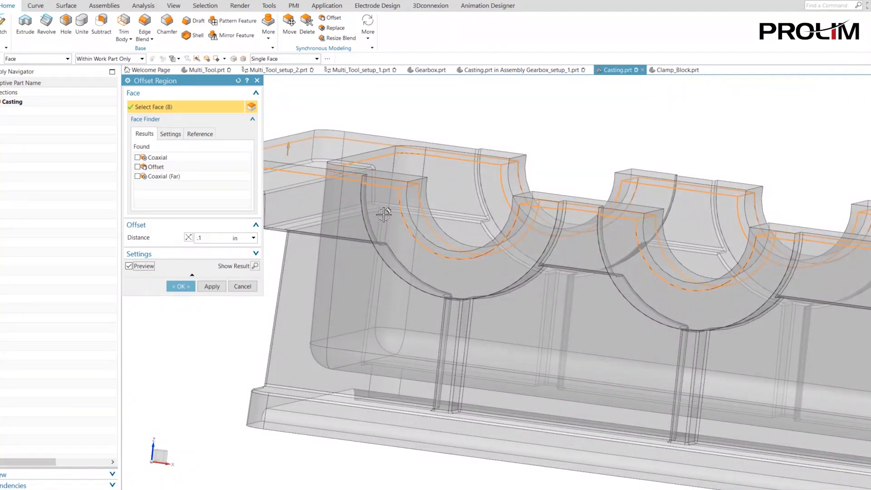
pyautogui.click(217, 286)
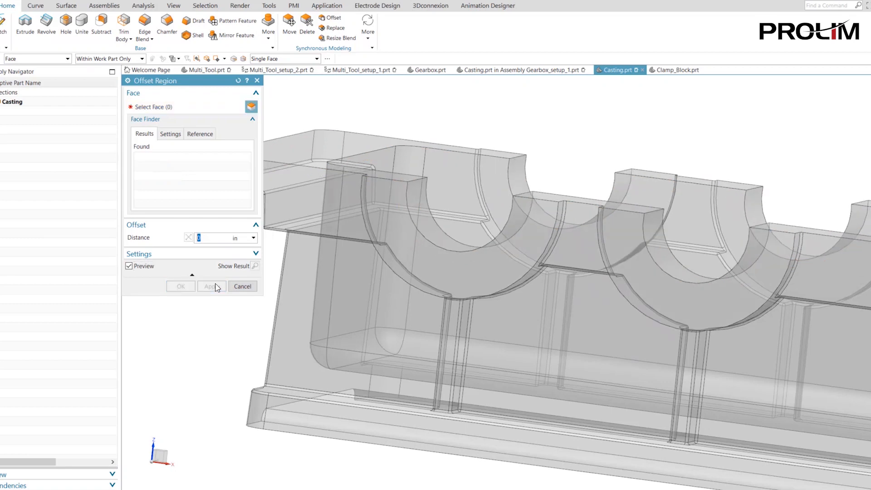
# - Use Pull Face to extend the two mounting pad faces on the casting's underside by 0.1 in
pyautogui.moveTo(278, 300); pyautogui.dragTo(358, 150, button='middle')
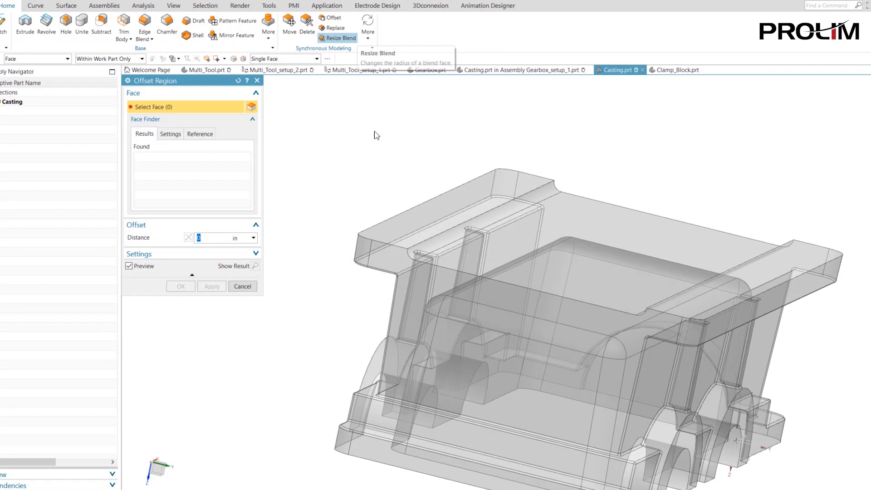
pyautogui.scroll(5, 376, 173)
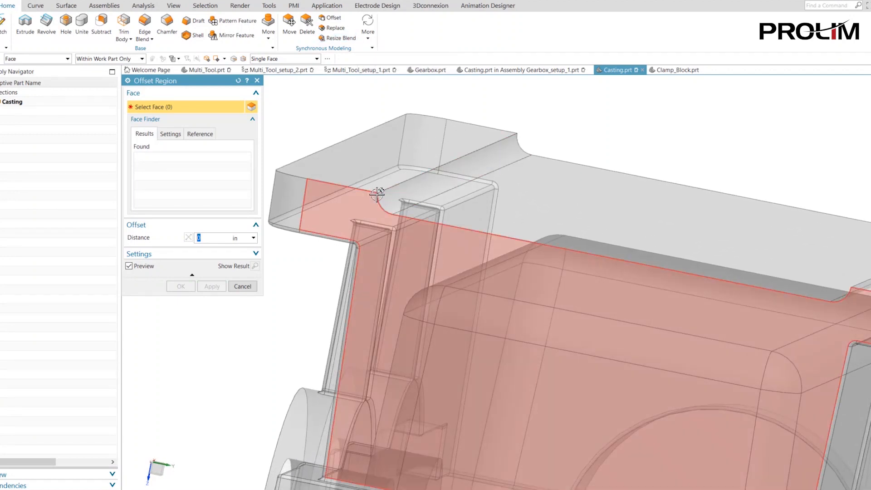
pyautogui.click(368, 41)
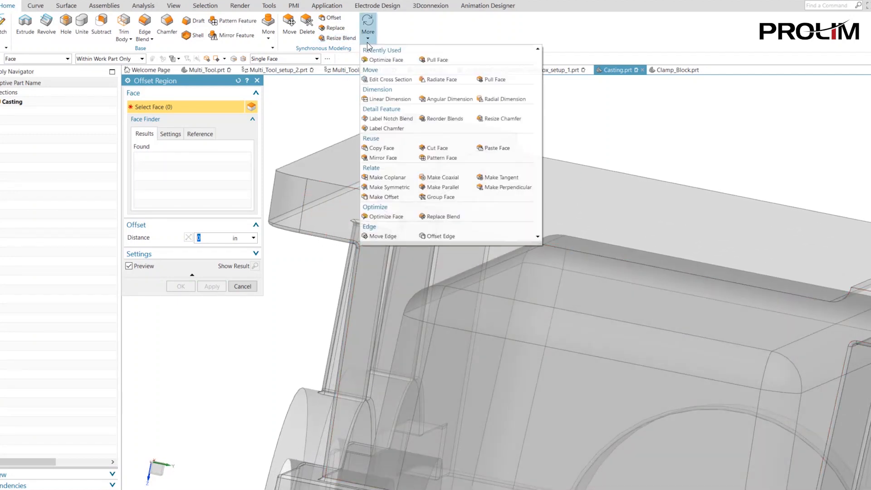
pyautogui.click(437, 60)
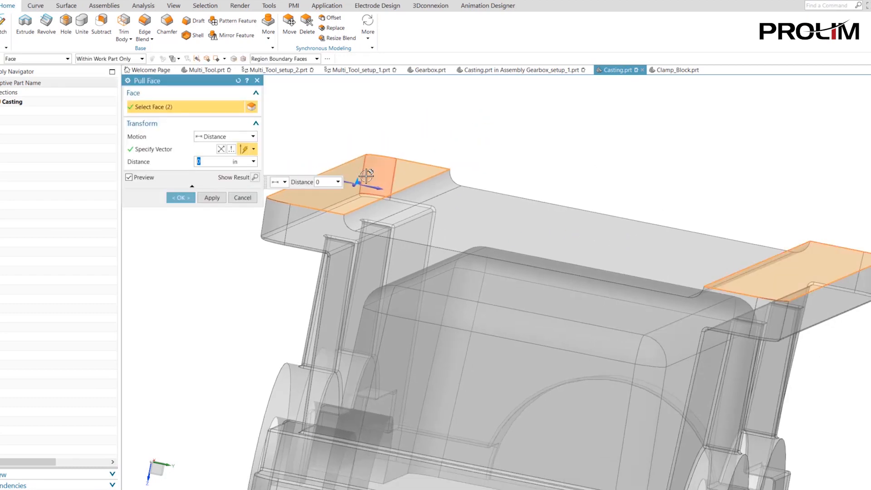
pyautogui.moveTo(366, 175); pyautogui.dragTo(358, 173)
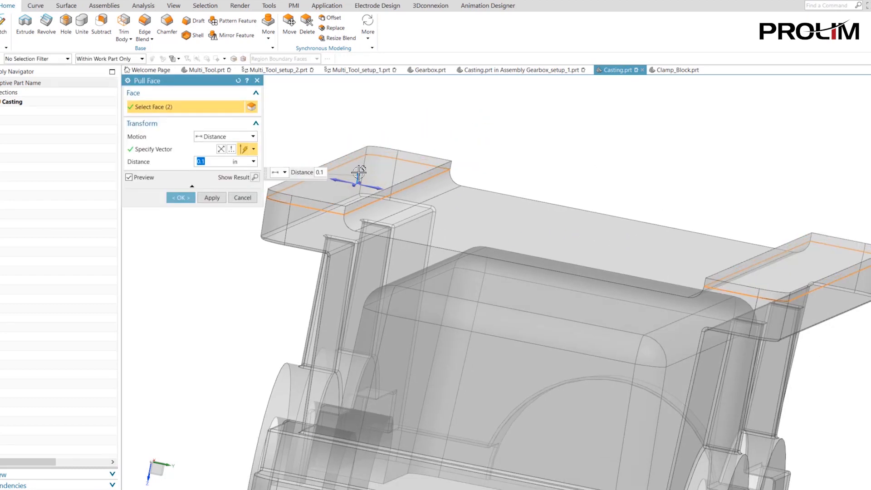
pyautogui.click(180, 197)
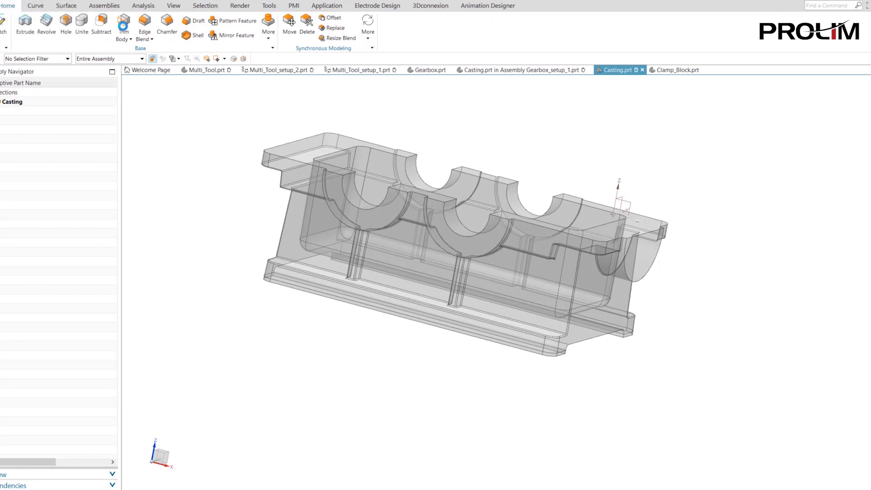
# - Return to the Gearbox_setup_1 assembly, make it the work part and inspect the casting stock around the gearbox
pyautogui.moveTo(528, 75)
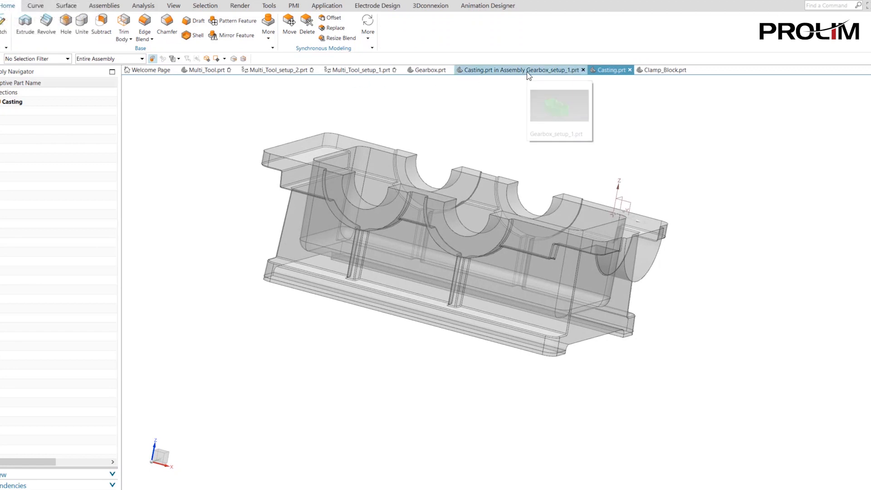
pyautogui.click(483, 71)
pyautogui.doubleClick(32, 103)
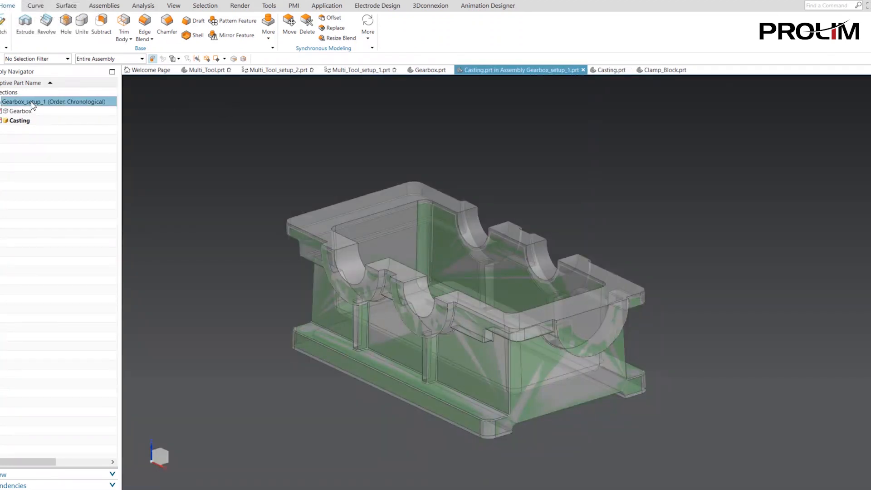
pyautogui.moveTo(210, 204); pyautogui.dragTo(309, 204, button='middle')
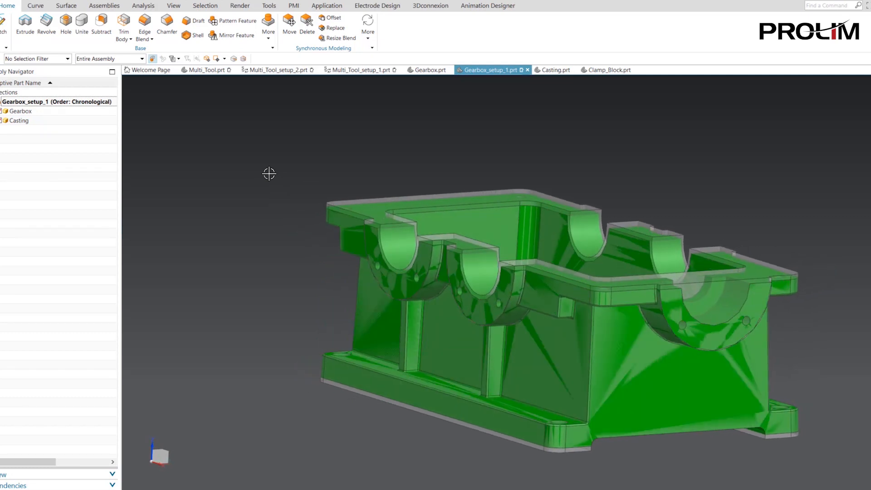
# - In the Gearbox part, use Move Face to raise the upper flange face at the end opposite the end bearing
pyautogui.click(430, 72)
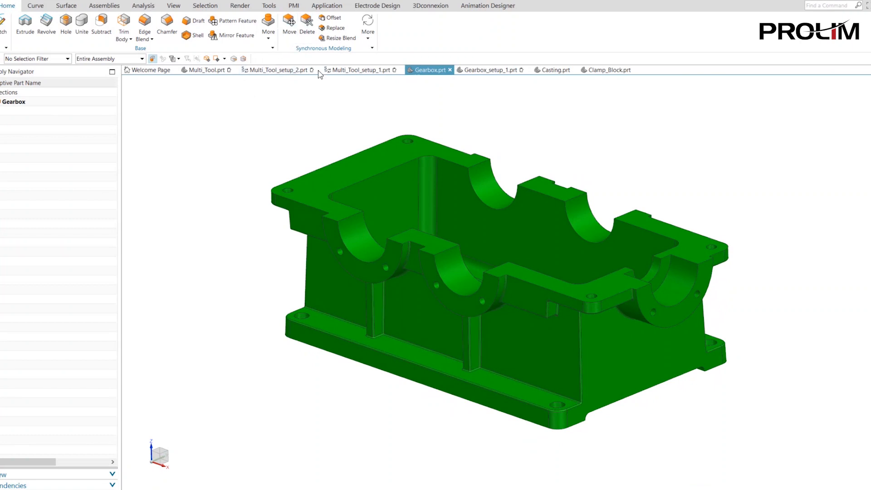
pyautogui.click(359, 165)
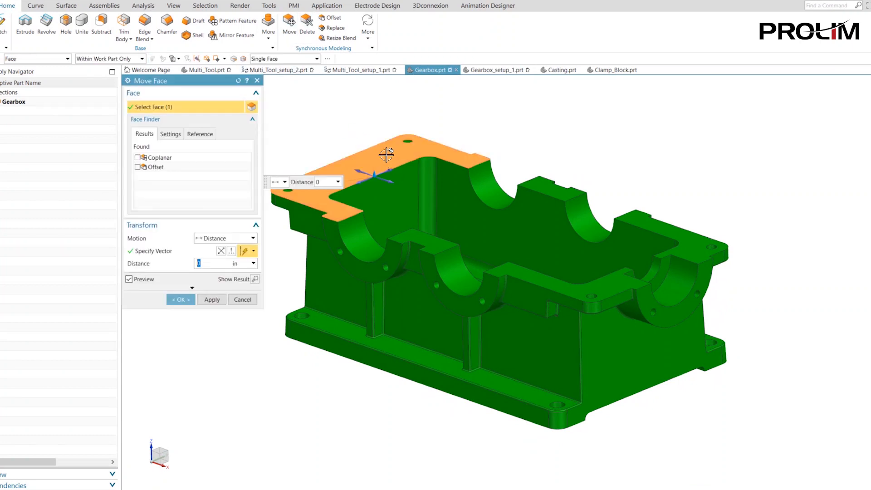
pyautogui.moveTo(375, 167); pyautogui.dragTo(373, 150)
pyautogui.click(181, 300)
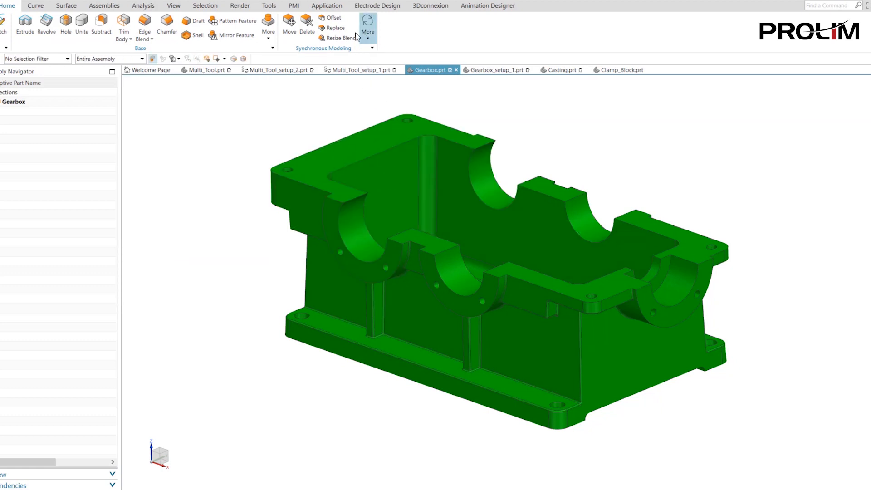
# - Move the end face of the gearbox's end bearing boss outward by about 2.7 in
pyautogui.click(675, 313)
pyautogui.moveTo(680, 303); pyautogui.dragTo(758, 328)
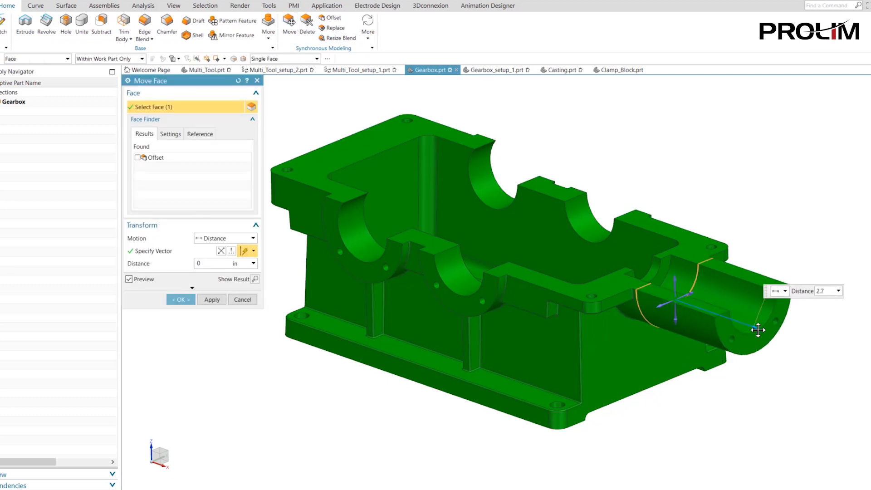
pyautogui.click(182, 297)
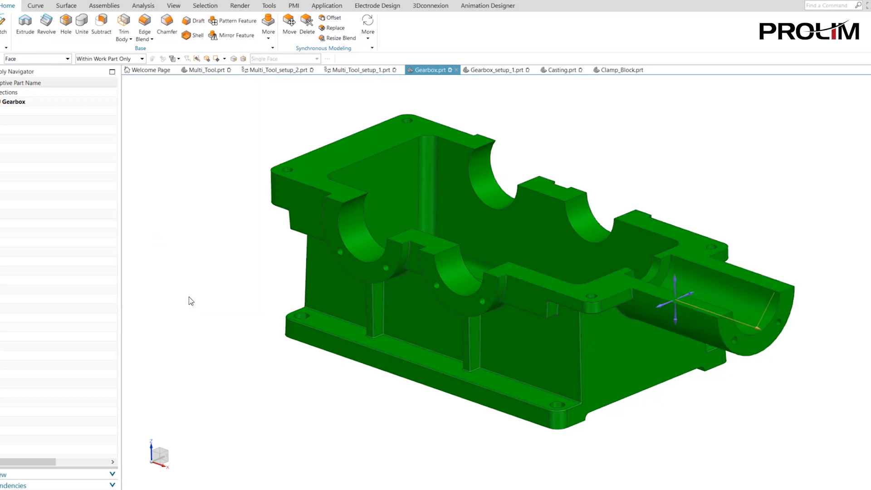
# - Check the Casting part for the gearbox changes and compare the model histories of Casting and Gearbox
pyautogui.scroll(-2, 189, 296)
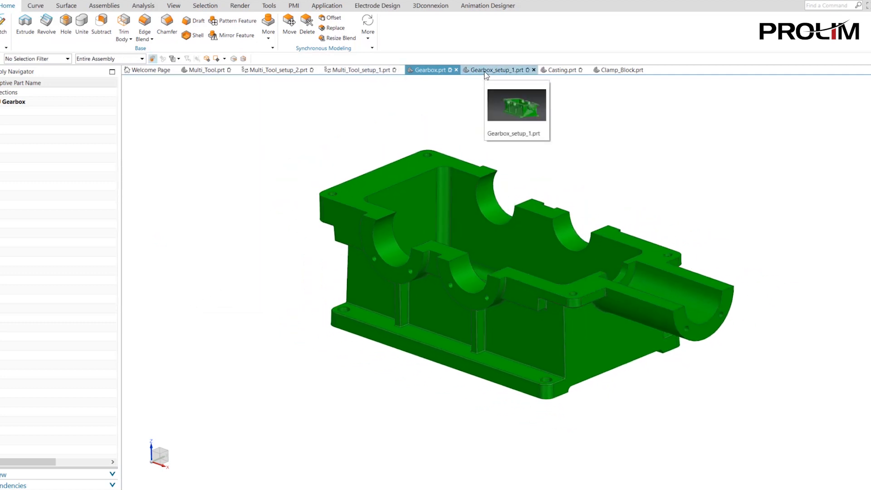
pyautogui.click(563, 73)
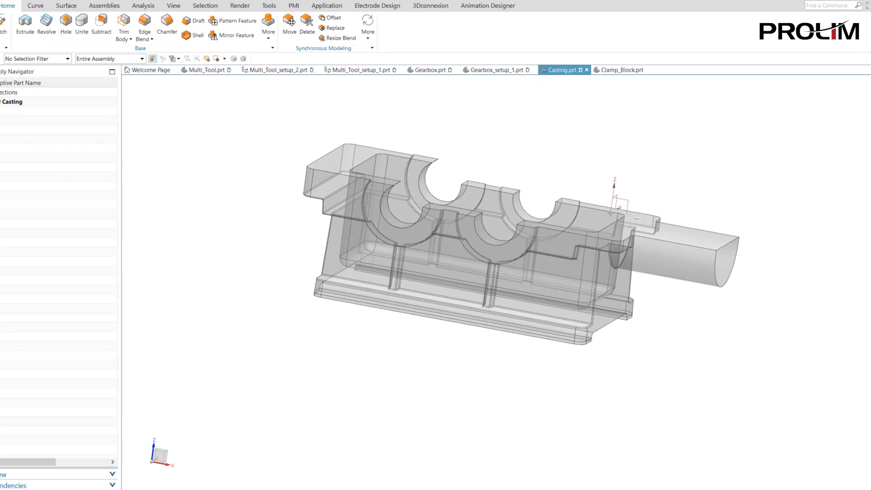
pyautogui.click(0, 121)
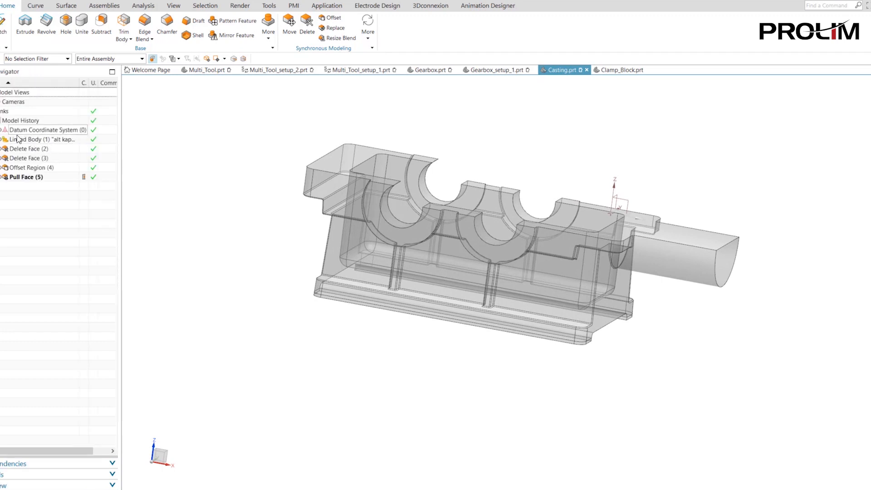
pyautogui.click(430, 70)
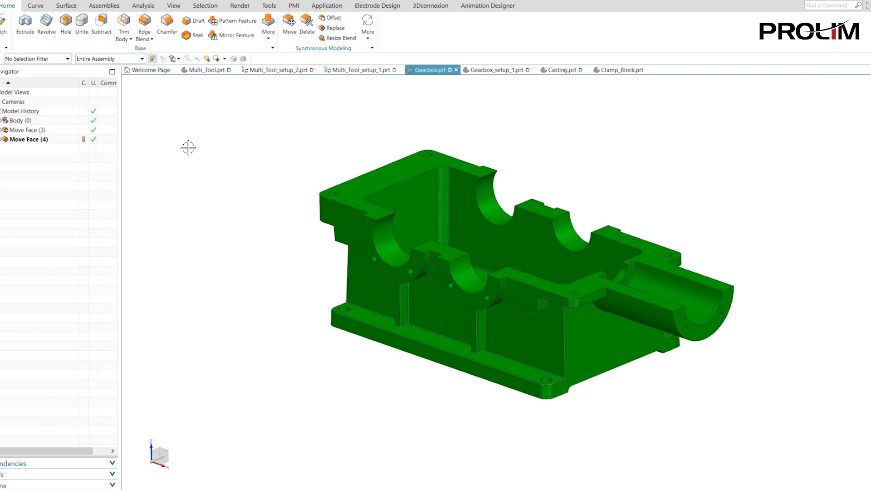
# - Add the TSL_Assembly_Vise component to Gearbox_setup_1 and place it below the gearbox
pyautogui.click(505, 70)
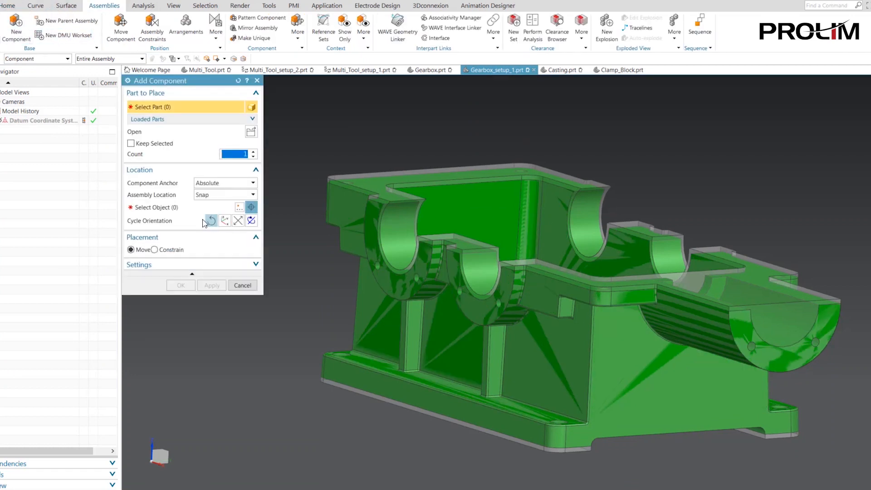
pyautogui.click(250, 135)
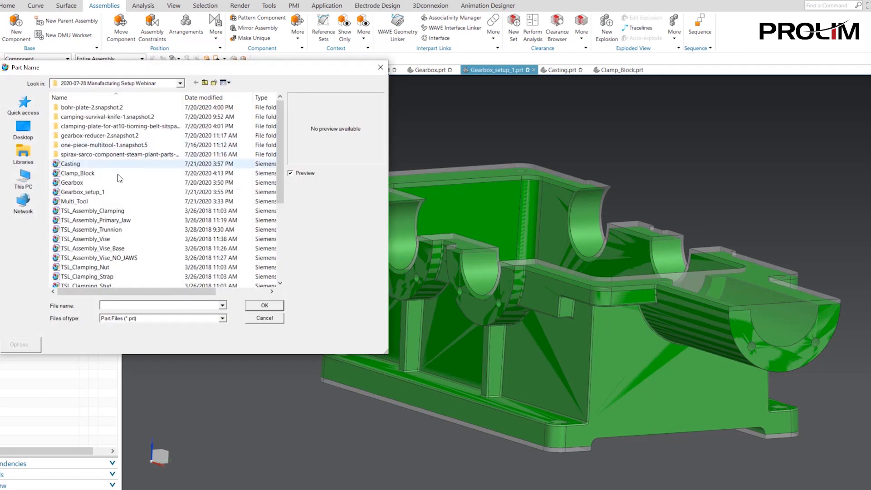
pyautogui.click(106, 239)
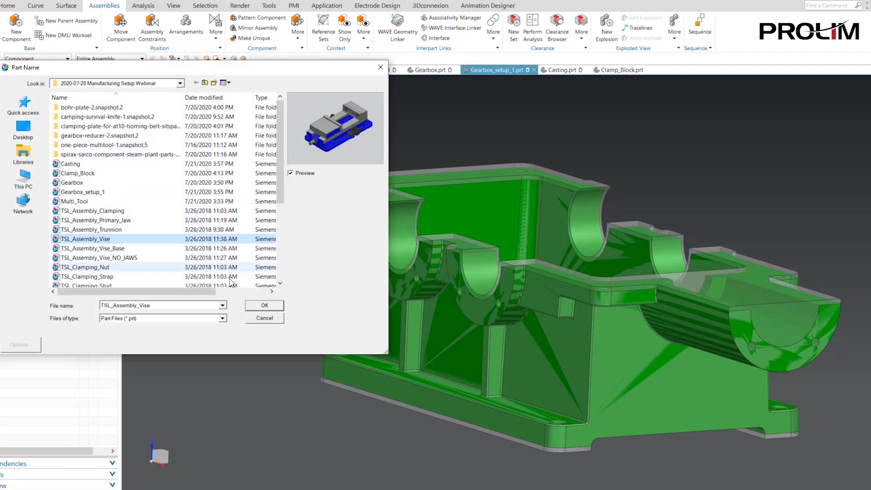
pyautogui.click(272, 306)
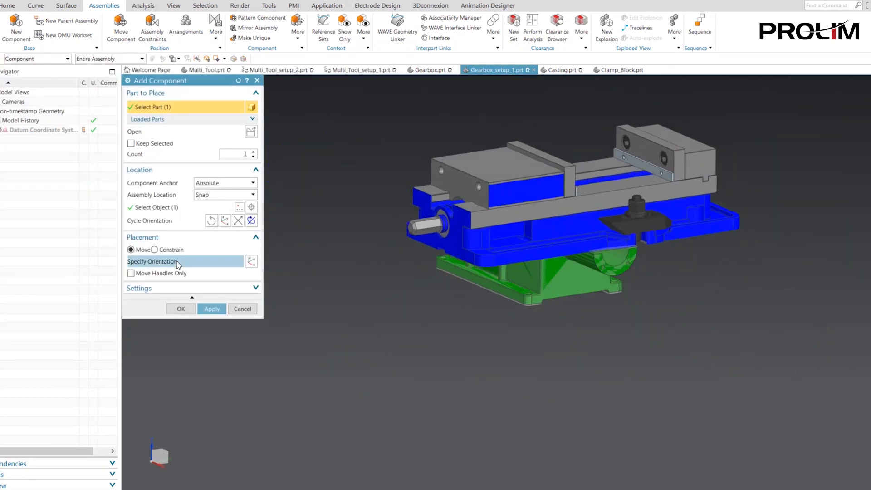
pyautogui.moveTo(562, 173); pyautogui.dragTo(558, 340)
pyautogui.click(181, 309)
# - Fix the vise assembly in place in Gearbox_setup_1 with a Fix assembly constraint
pyautogui.moveTo(408, 245); pyautogui.dragTo(423, 144, button='middle')
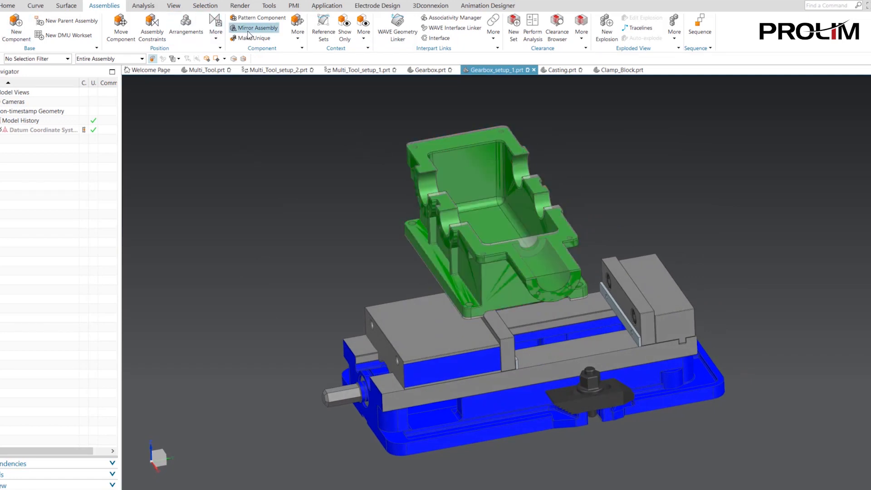
pyautogui.click(172, 32)
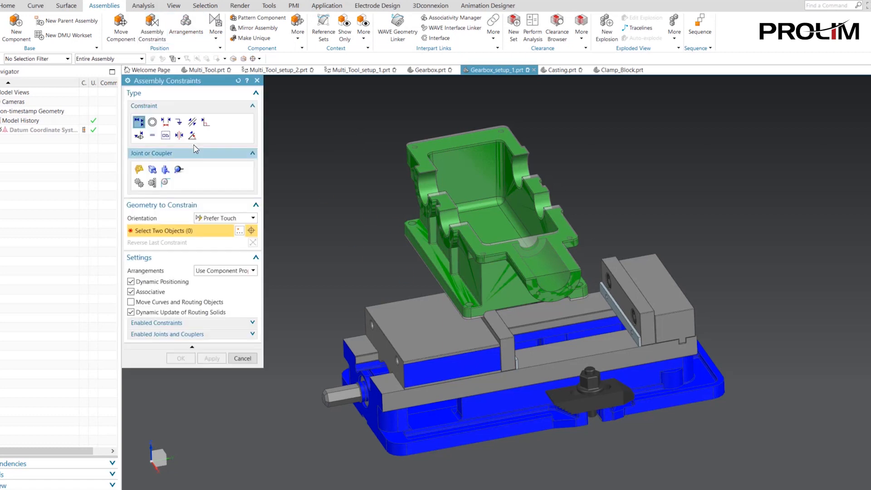
pyautogui.click(445, 359)
pyautogui.click(211, 346)
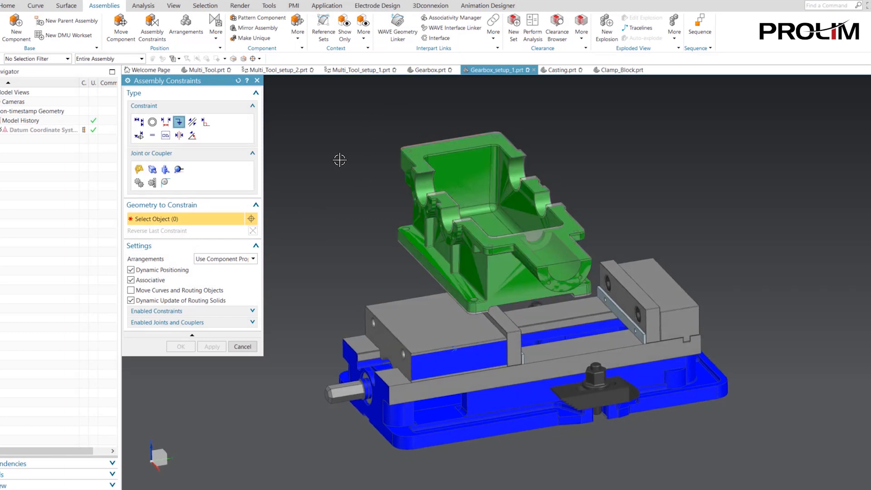
# - Constrain the gearbox's underside to the seating face of the vise base with a Touch Align constraint
pyautogui.click(140, 125)
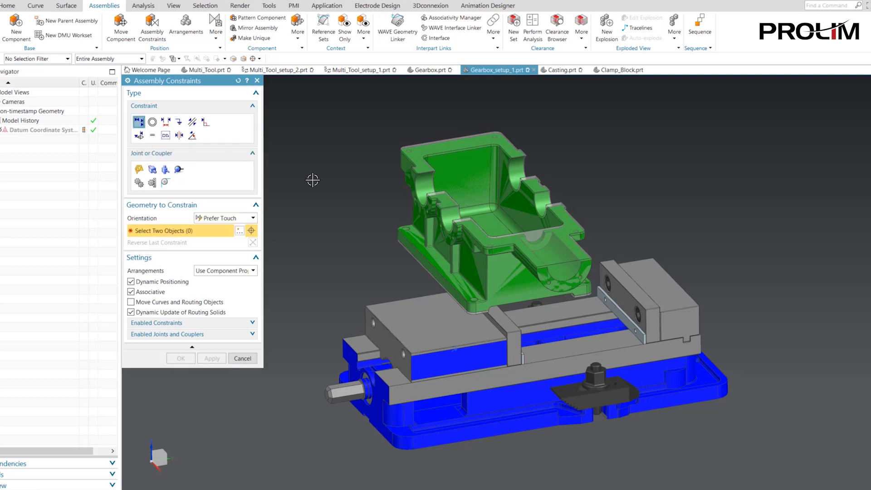
pyautogui.moveTo(330, 197); pyautogui.dragTo(617, 356, button='middle')
pyautogui.scroll(3, 621, 349)
pyautogui.click(646, 223)
pyautogui.scroll(-2, 655, 229)
pyautogui.moveTo(655, 230); pyautogui.dragTo(628, 310, button='middle')
pyautogui.click(568, 300)
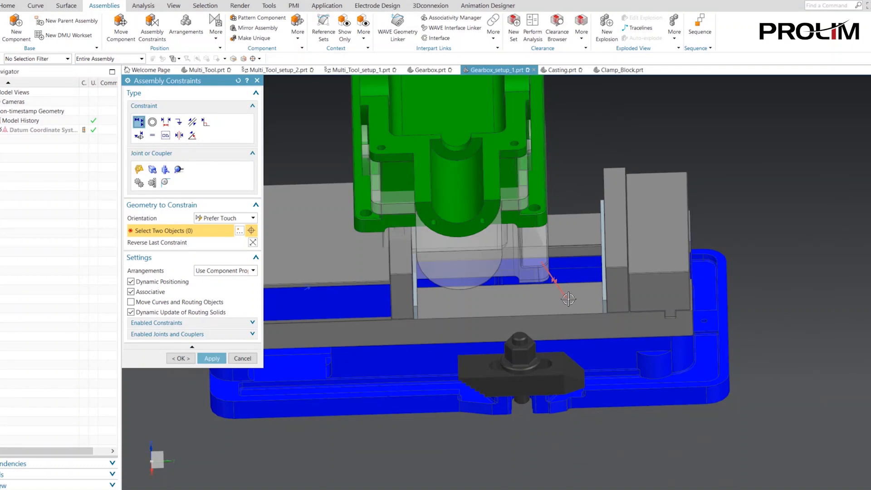
pyautogui.click(186, 358)
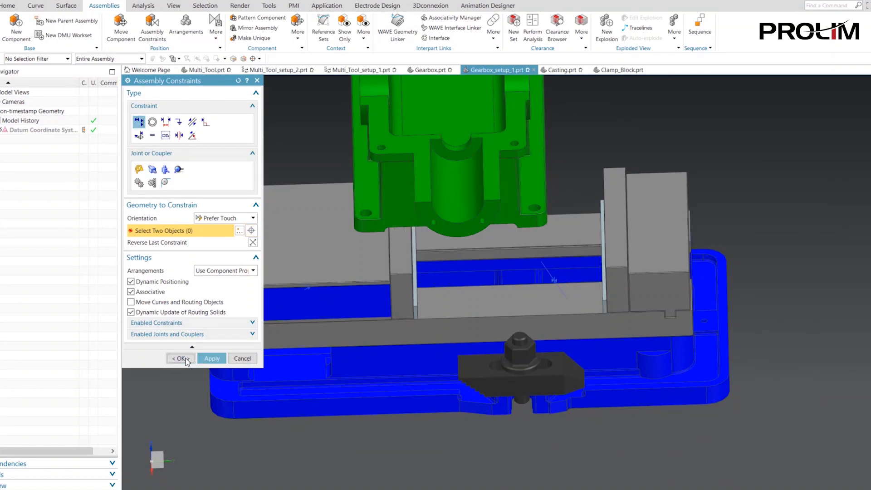
# - Constrain the side face of the gearbox's base flange to the gripping face of the jaw plate at the fixed jaw with Touch Align
pyautogui.press('Home')
pyautogui.moveTo(435, 272); pyautogui.dragTo(431, 186, button='middle')
pyautogui.scroll(2, 526, 235)
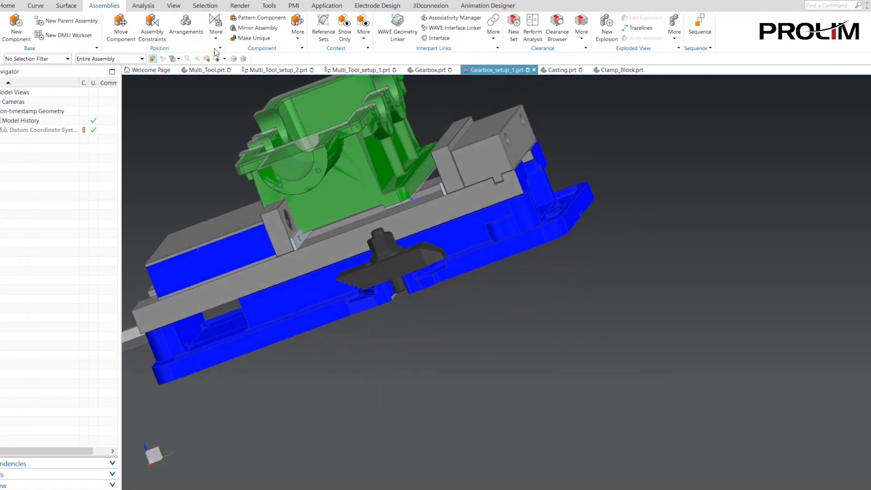
pyautogui.click(150, 28)
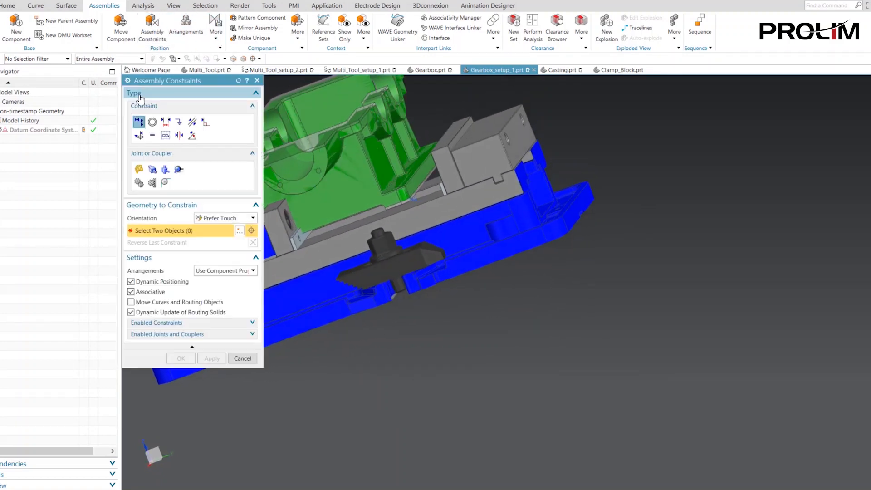
pyautogui.scroll(1, 455, 194)
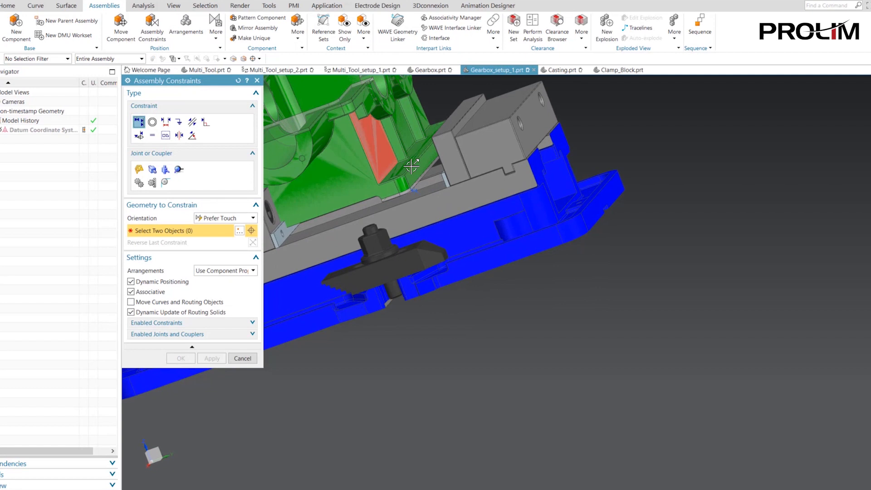
pyautogui.scroll(3, 413, 168)
pyautogui.moveTo(412, 168); pyautogui.dragTo(568, 165, button='middle')
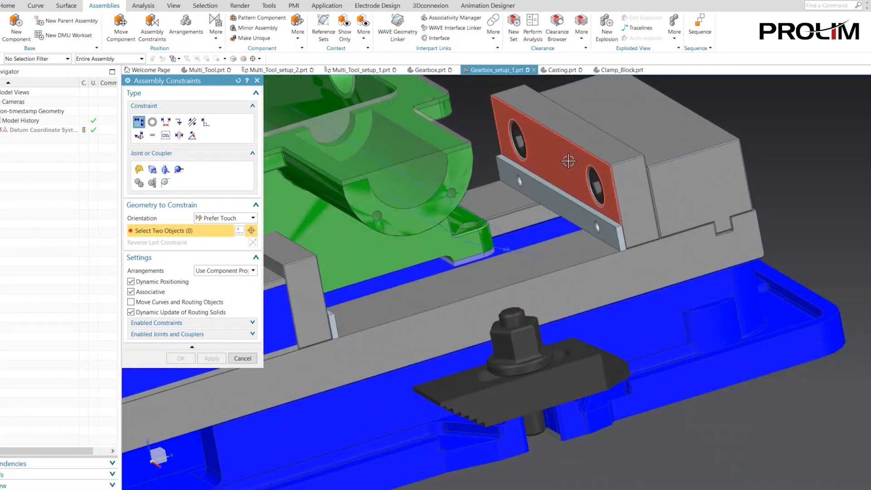
pyautogui.click(567, 160)
pyautogui.scroll(5, 531, 203)
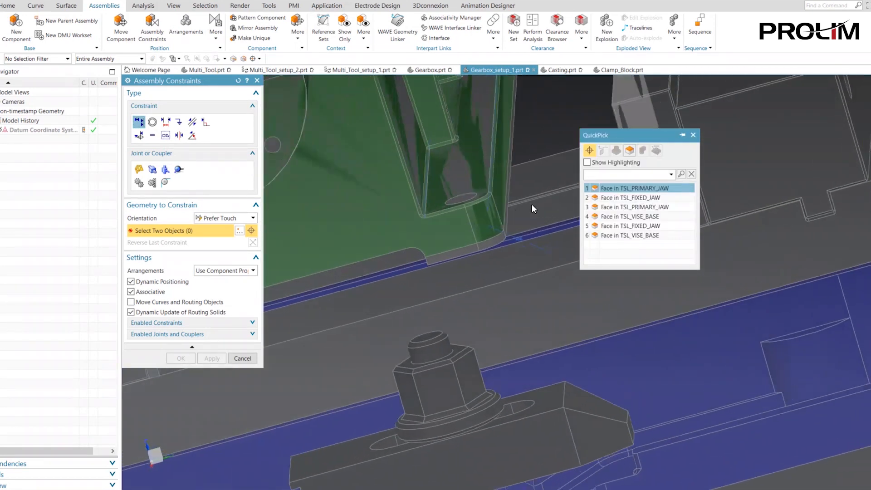
pyautogui.click(585, 188)
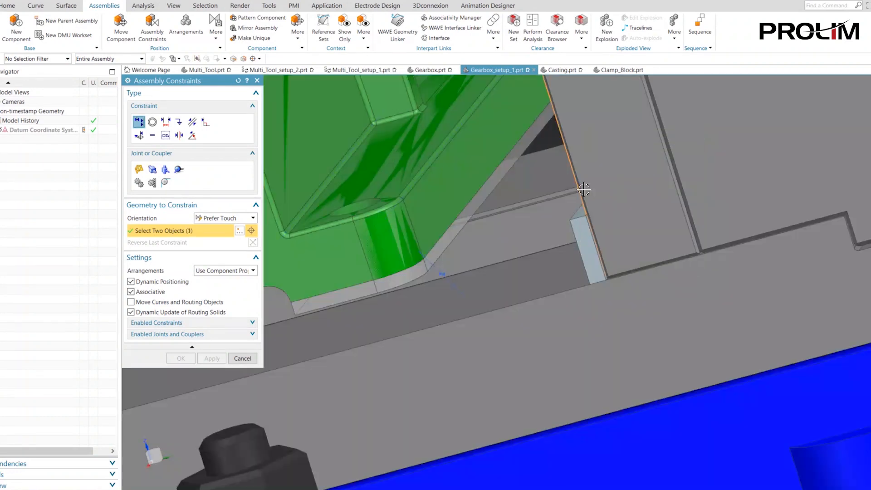
pyautogui.click(503, 184)
pyautogui.scroll(-5, 523, 312)
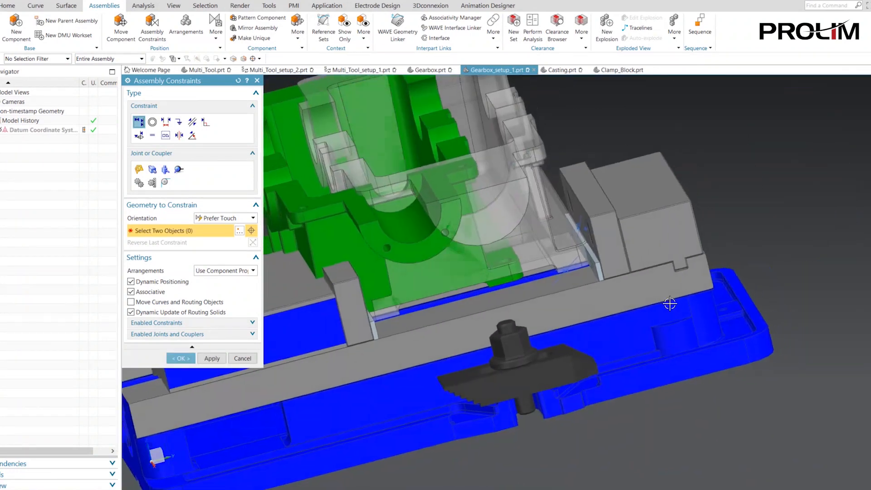
pyautogui.moveTo(523, 312); pyautogui.dragTo(365, 230, button='middle')
pyautogui.scroll(-3, 458, 353)
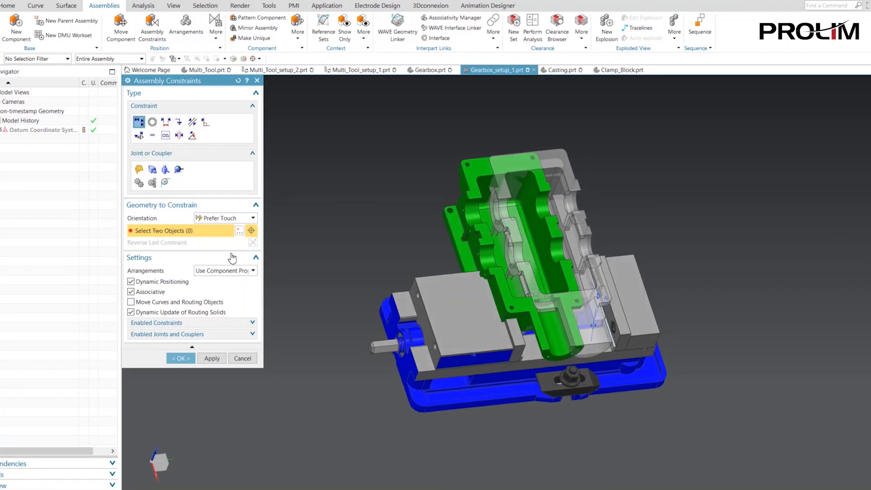
pyautogui.click(180, 358)
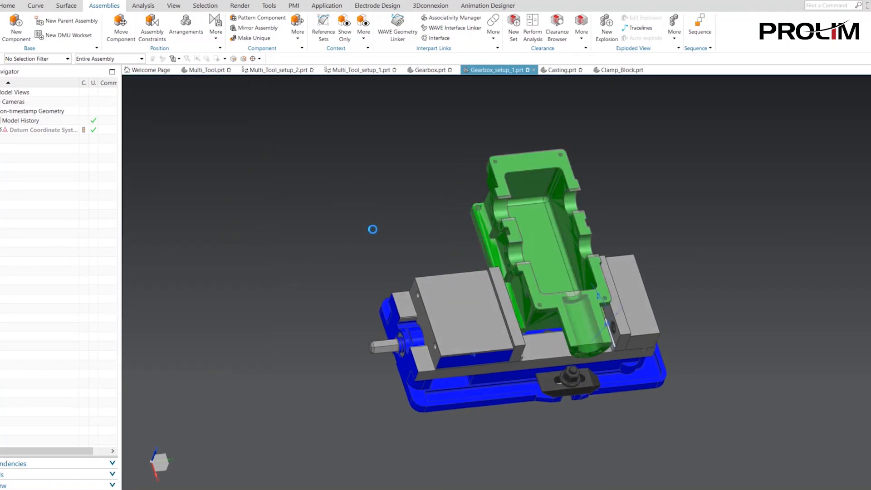
# - Constrain the movable jaw's gripping face to the opposite side face of the gearbox's base flange with Touch Align
pyautogui.rightClick(462, 295)
pyautogui.click(521, 114)
pyautogui.moveTo(477, 179); pyautogui.dragTo(429, 185, button='middle')
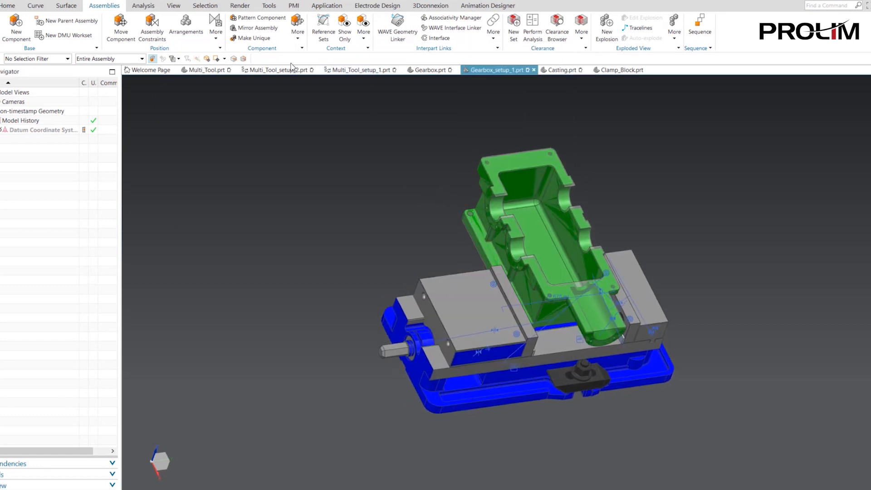
pyautogui.click(159, 29)
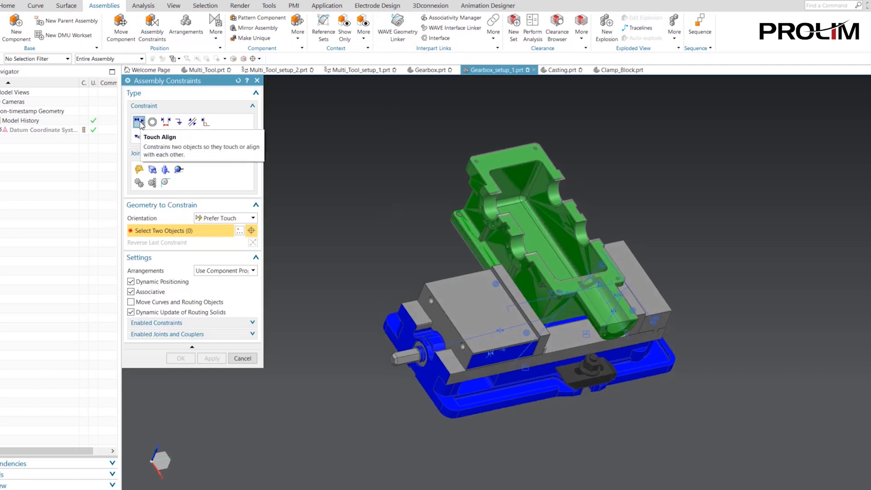
pyautogui.moveTo(503, 319); pyautogui.dragTo(508, 358, button='middle')
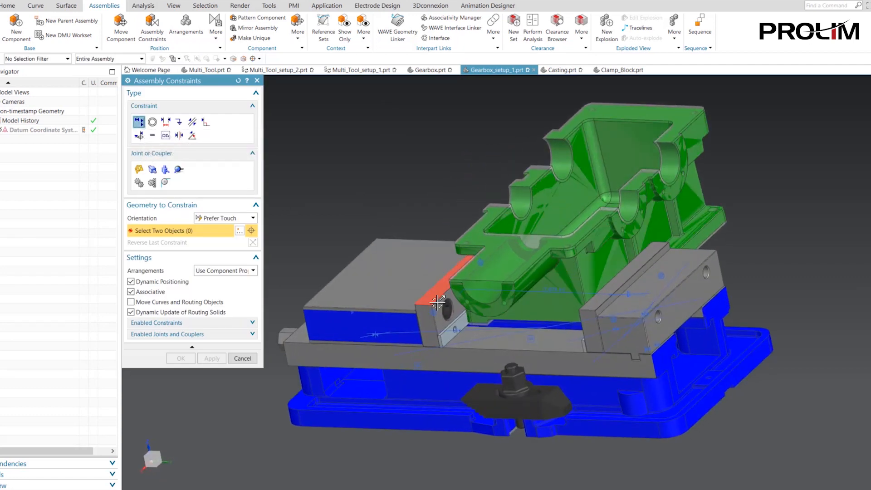
pyautogui.click(438, 305)
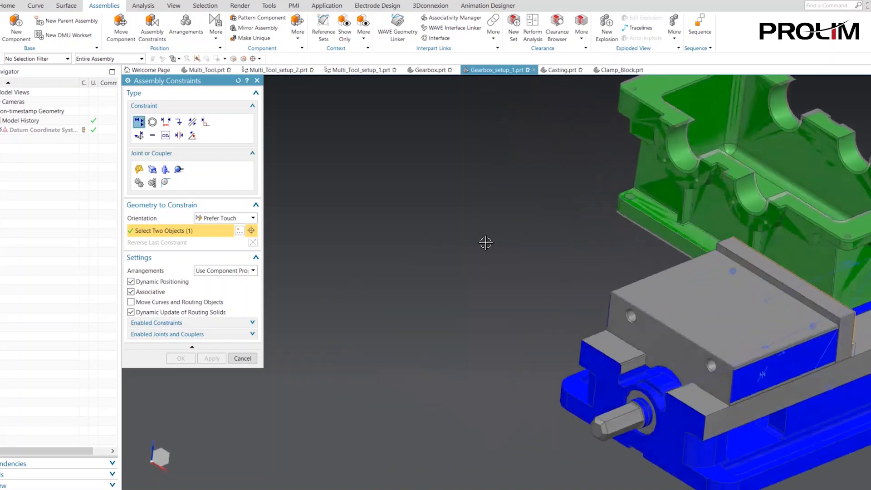
pyautogui.click(610, 183)
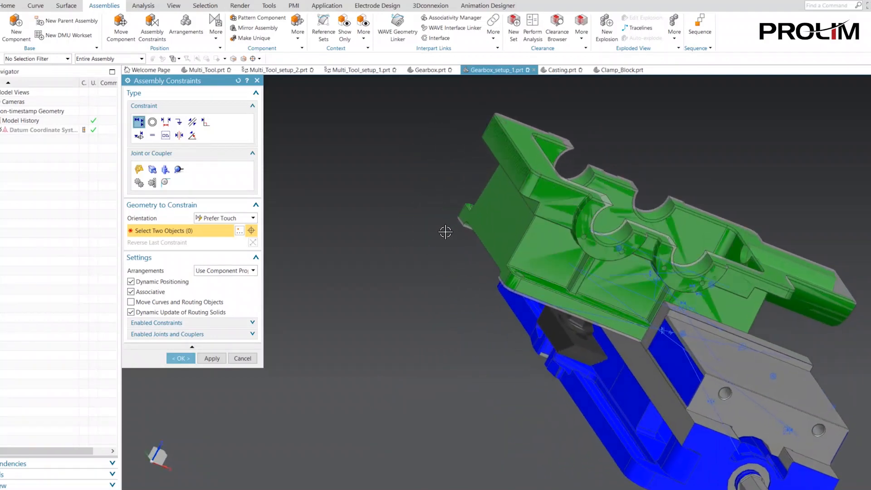
# - Touch Align the end face of the gearbox's base flange with the vise to locate the gearbox along the jaws
pyautogui.click(554, 191)
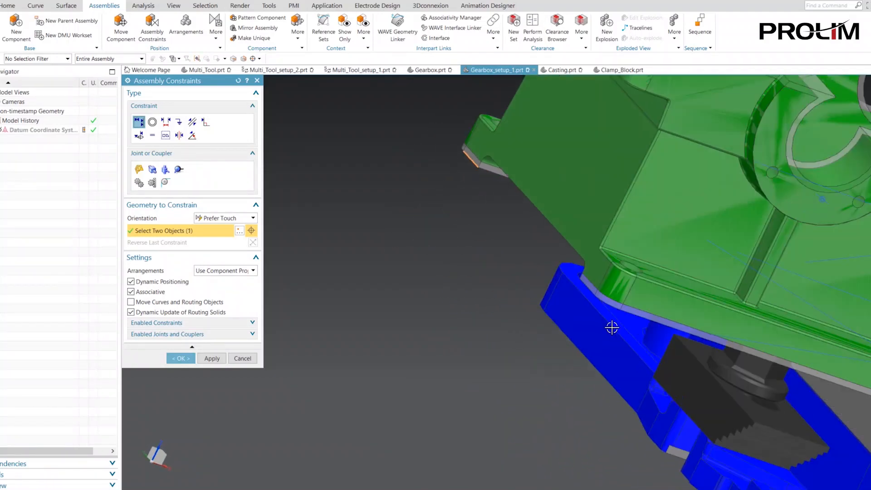
pyautogui.click(700, 196)
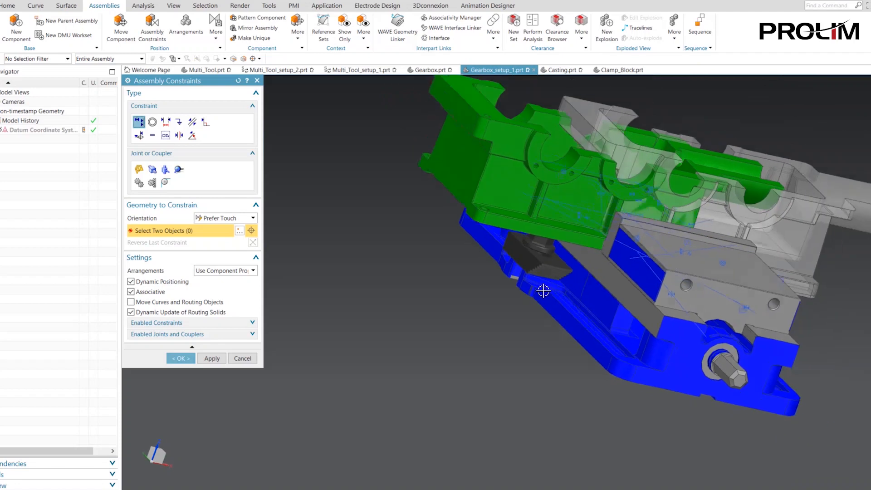
pyautogui.click(177, 358)
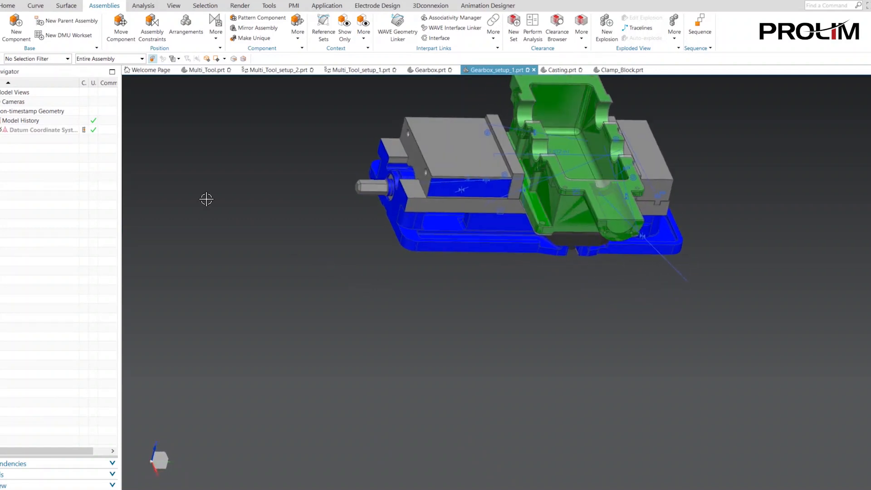
# - Switch Gearbox_setup_1 to Manufacturing and WAVE-link the casting's solid body into it as an associative linked body
pyautogui.click(0, 5)
pyautogui.click(84, 195)
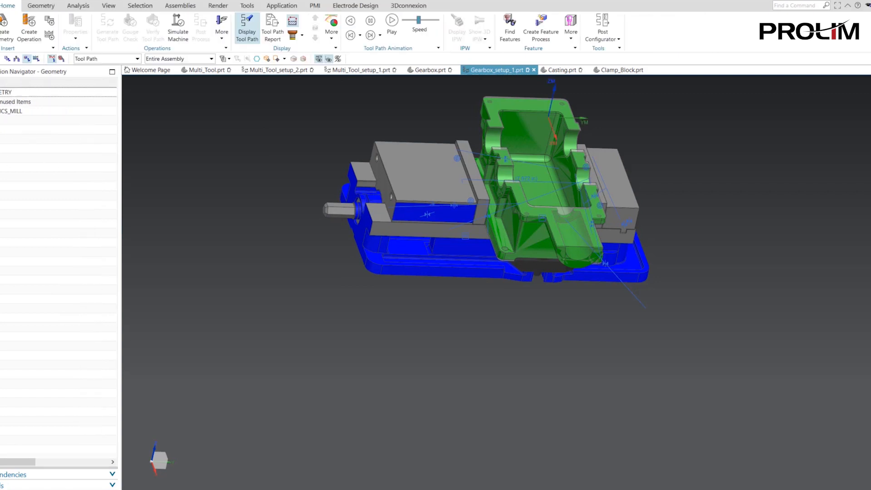
pyautogui.click(41, 6)
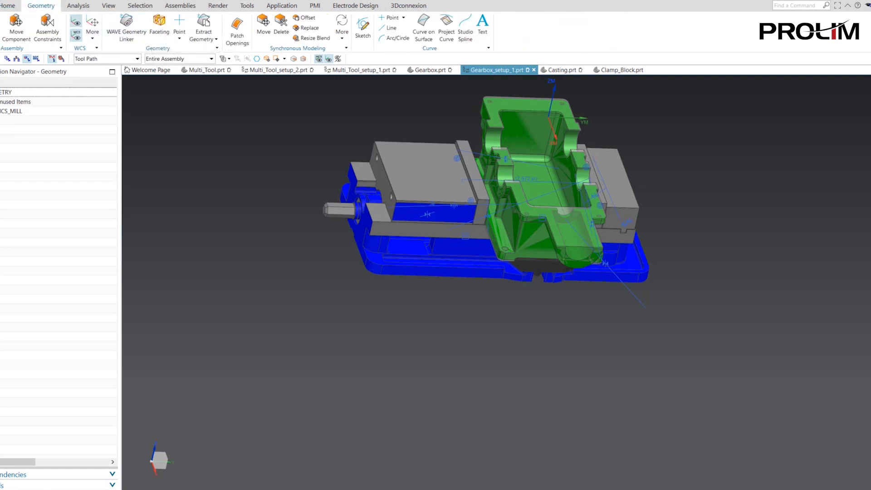
pyautogui.click(126, 21)
pyautogui.scroll(1, 509, 175)
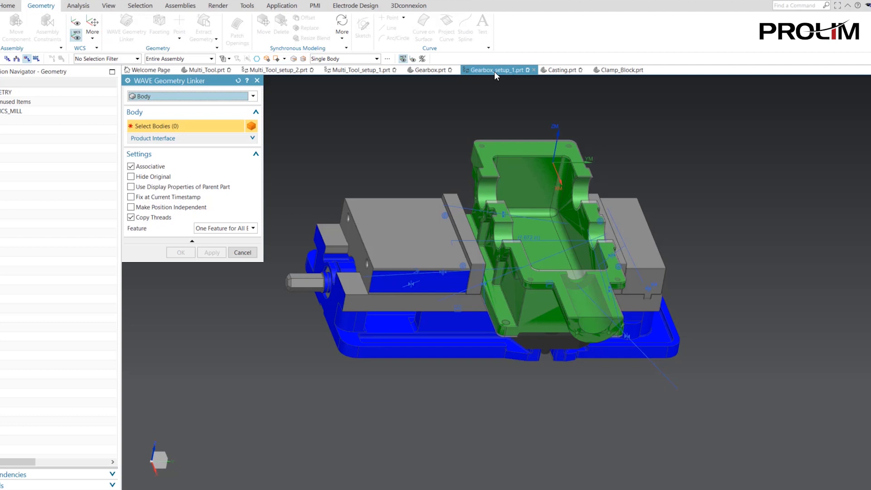
pyautogui.click(501, 162)
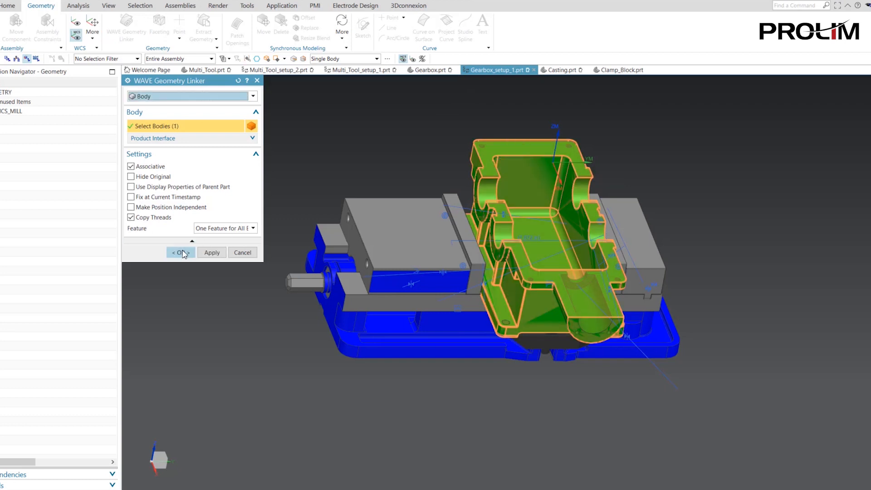
pyautogui.click(182, 252)
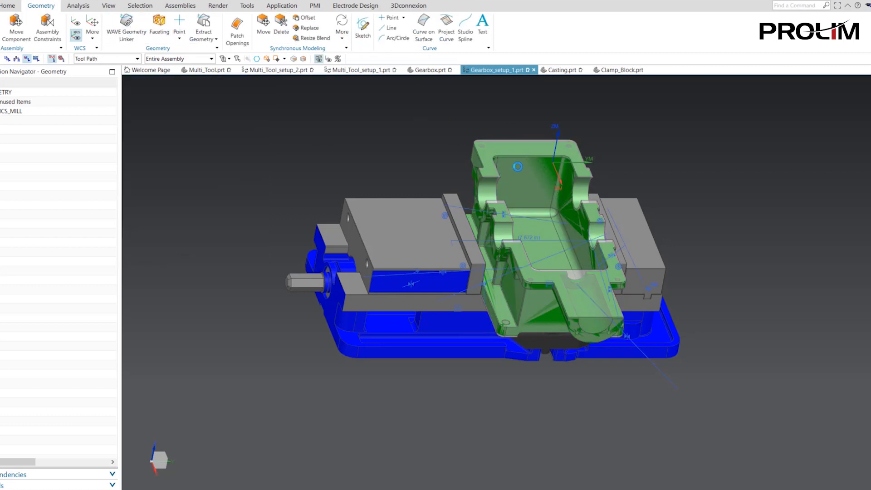
# - WAVE-link the solid body "alt kapak" in GEARBOX into the setup as a second associative linked body
pyautogui.click(518, 166)
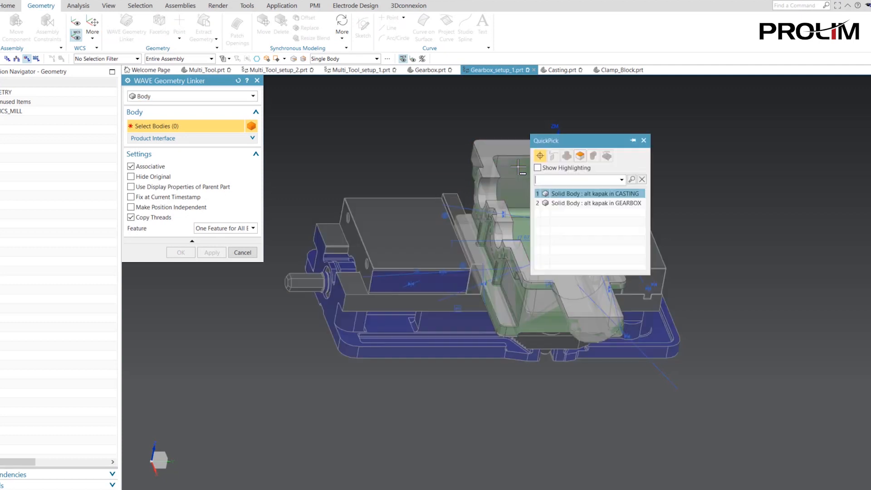
pyautogui.click(604, 204)
pyautogui.click(181, 253)
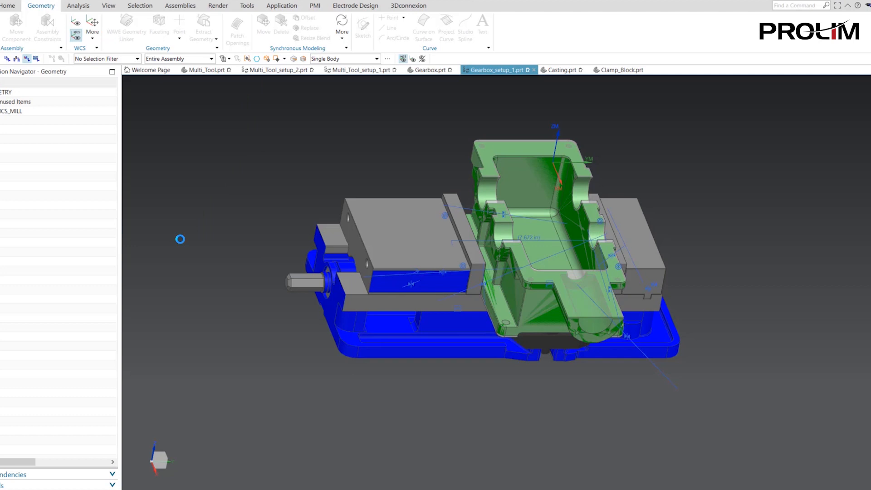
# - Hide the Gearbox and Casting components so only their linked bodies and the vise are displayed
pyautogui.click(1, 123)
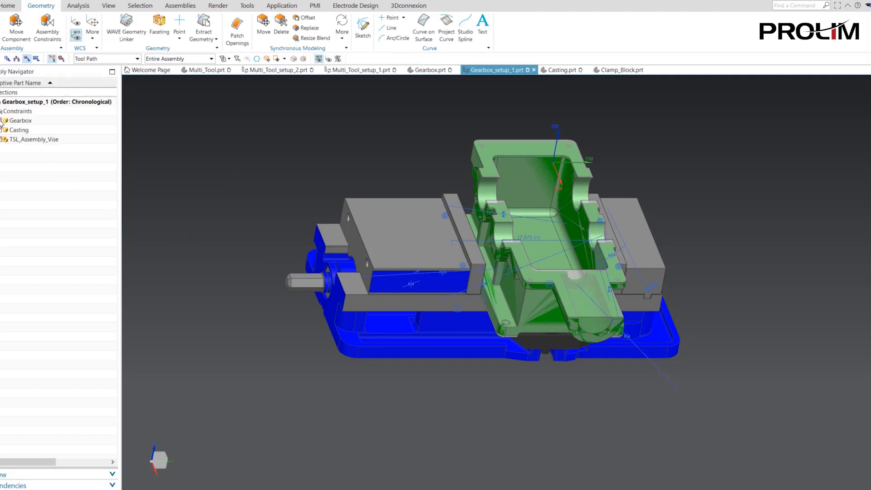
pyautogui.click(1, 121)
pyautogui.click(1, 130)
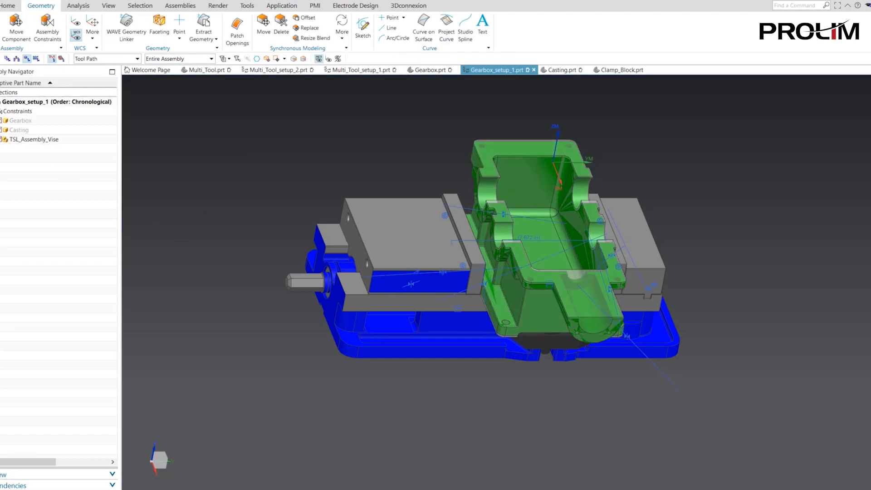
# - Edit the WORKPIECE in Gearbox_setup_1 and specify the first listed "alt kapak" solid body as its part geometry
pyautogui.click(0, 150)
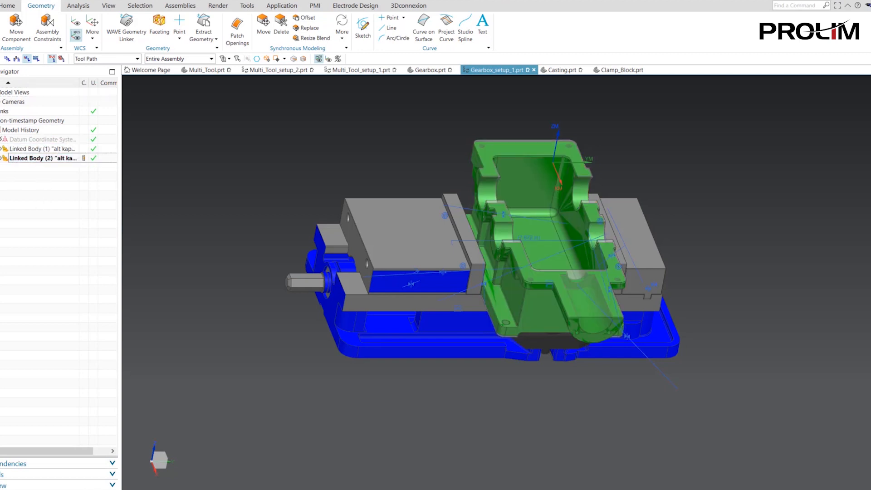
pyautogui.click(4, 115)
pyautogui.doubleClick(22, 123)
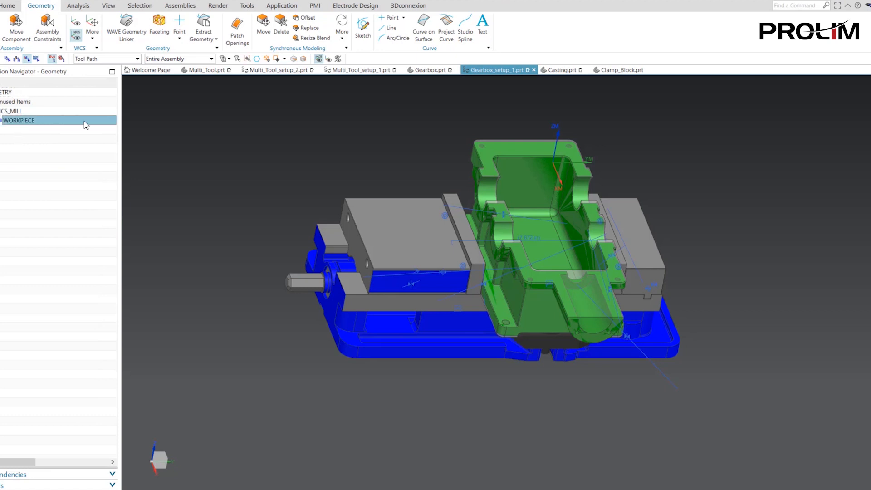
pyautogui.click(237, 107)
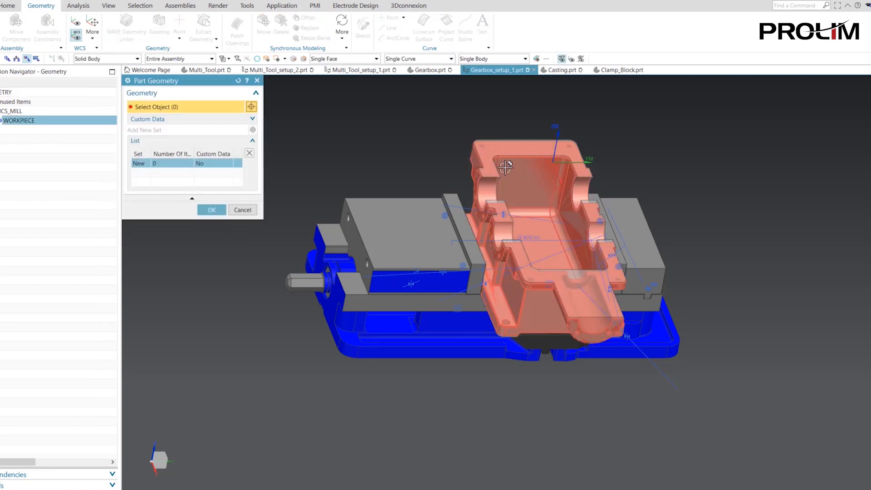
pyautogui.click(505, 167)
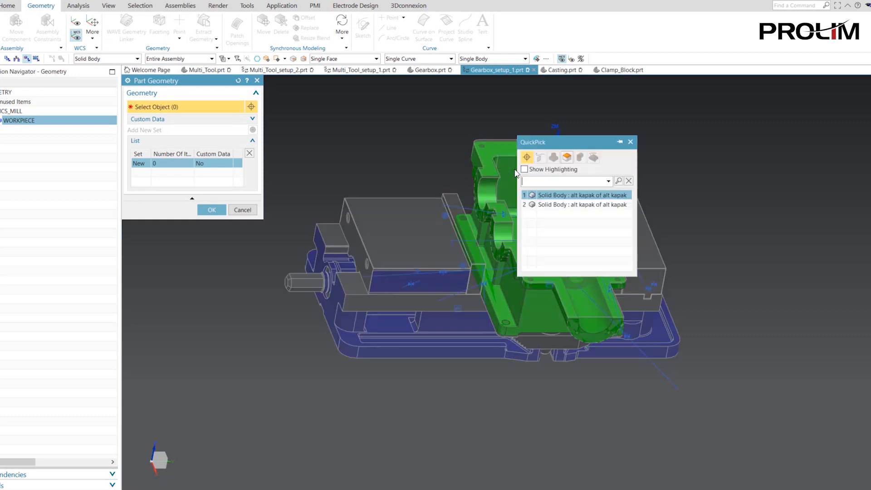
pyautogui.click(570, 196)
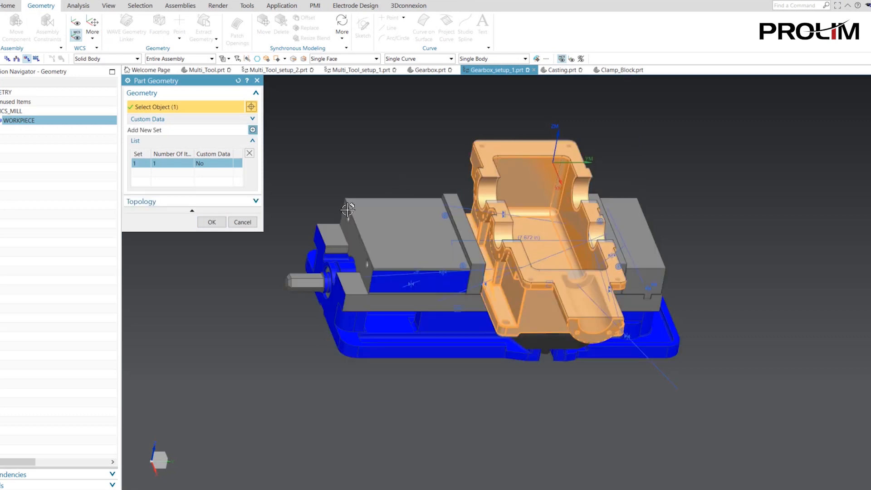
pyautogui.click(209, 225)
# - Specify the linked casting body as the WORKPIECE's blank geometry and accept the workpiece definition
pyautogui.click(238, 120)
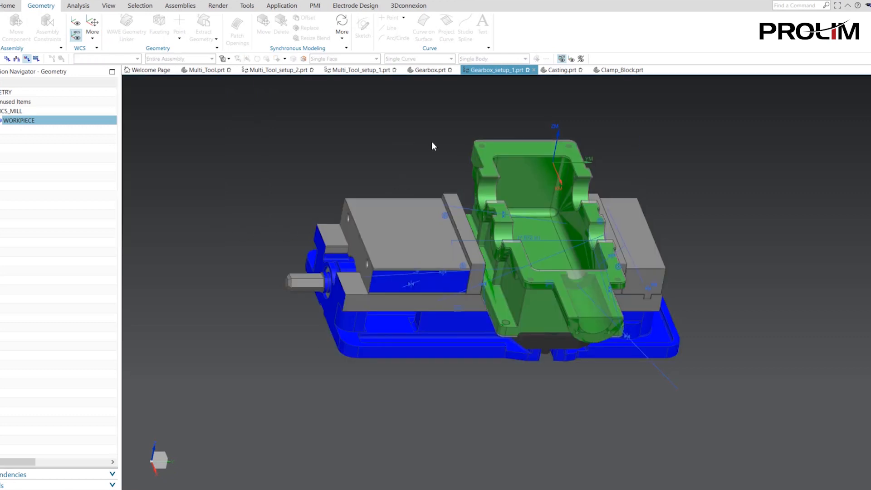
pyautogui.click(502, 144)
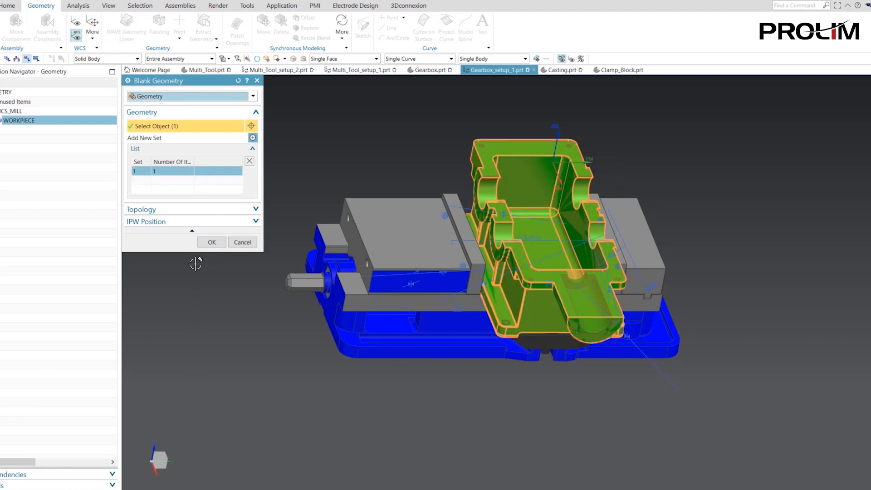
pyautogui.click(210, 240)
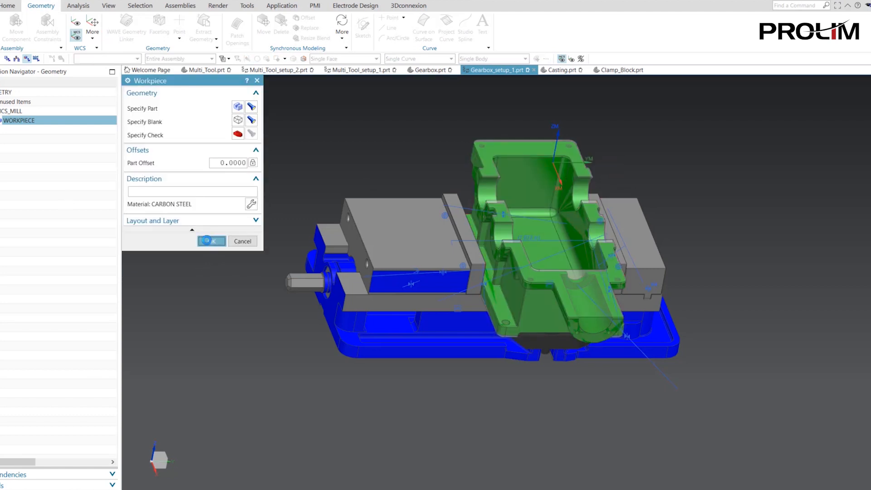
pyautogui.click(210, 241)
# - Place the MCS_MILL origin at the arc center of the semicircular opening on the end of the gearbox's protruding boss
pyautogui.click(17, 111)
pyautogui.moveTo(372, 150); pyautogui.dragTo(445, 165, button='middle')
pyautogui.scroll(2, 417, 195)
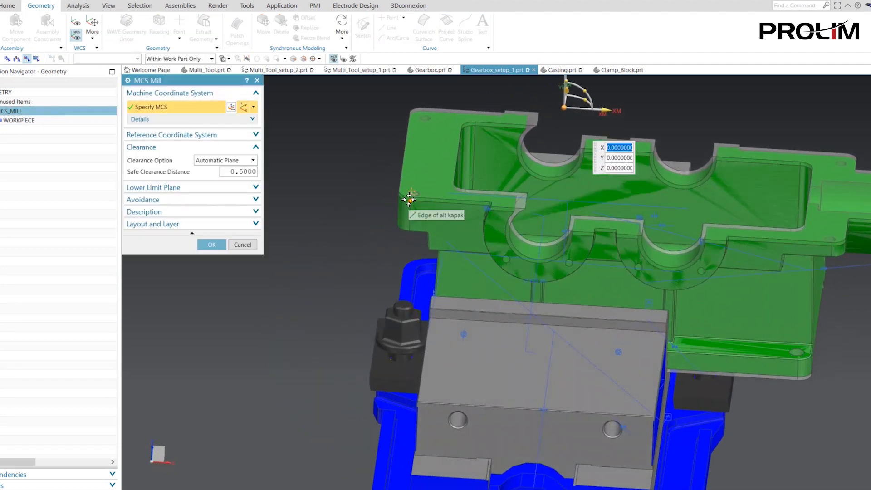
pyautogui.moveTo(486, 187); pyautogui.dragTo(422, 170, button='middle')
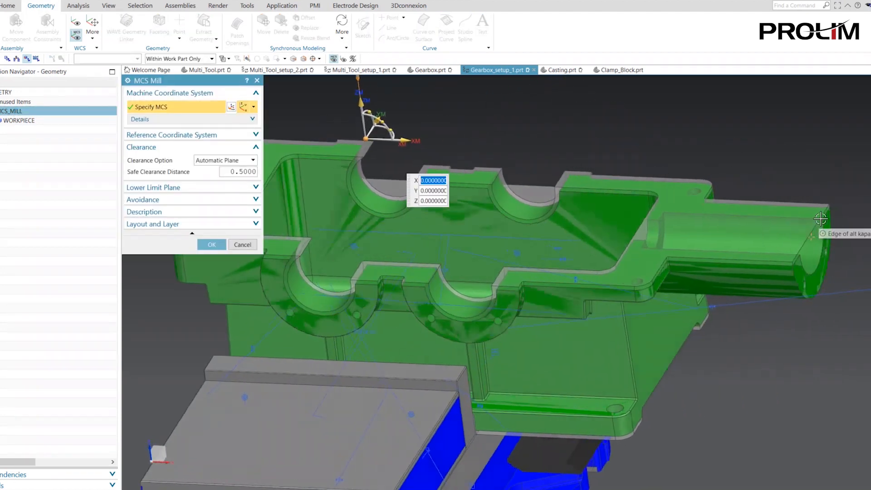
pyautogui.moveTo(820, 219); pyautogui.dragTo(744, 229, button='middle')
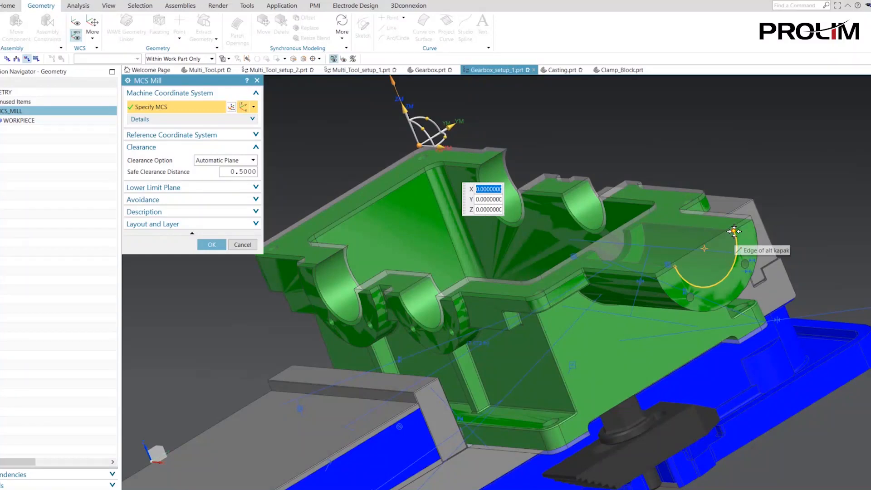
pyautogui.click(703, 248)
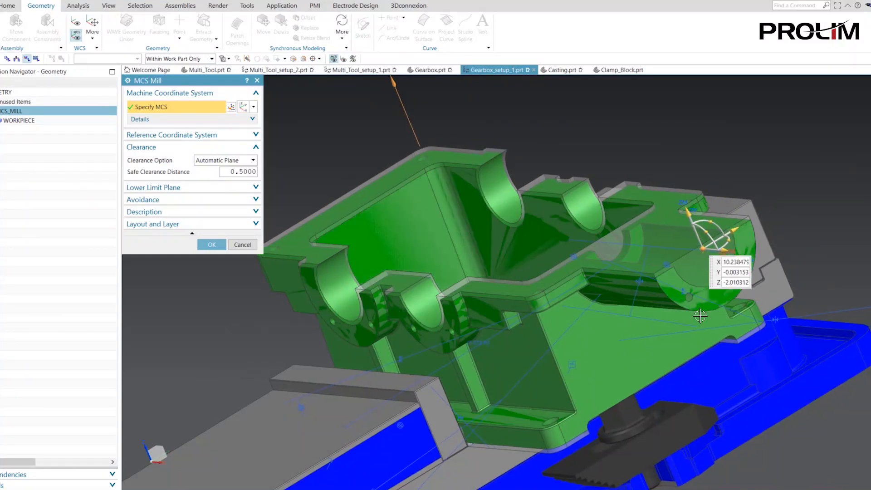
pyautogui.click(221, 245)
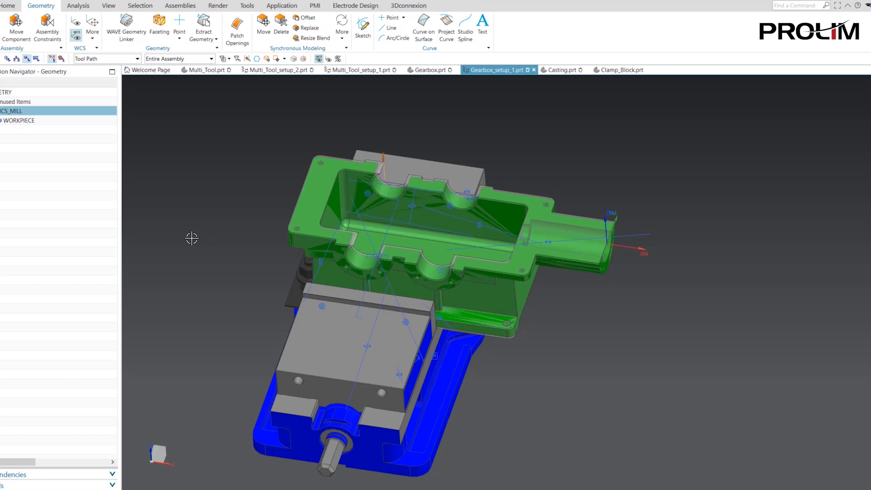
# - Create the manufacturing setup Clamp_Block_setup_1.prt referencing Clamp_Block, using the General Setup template in inches
pyautogui.click(618, 71)
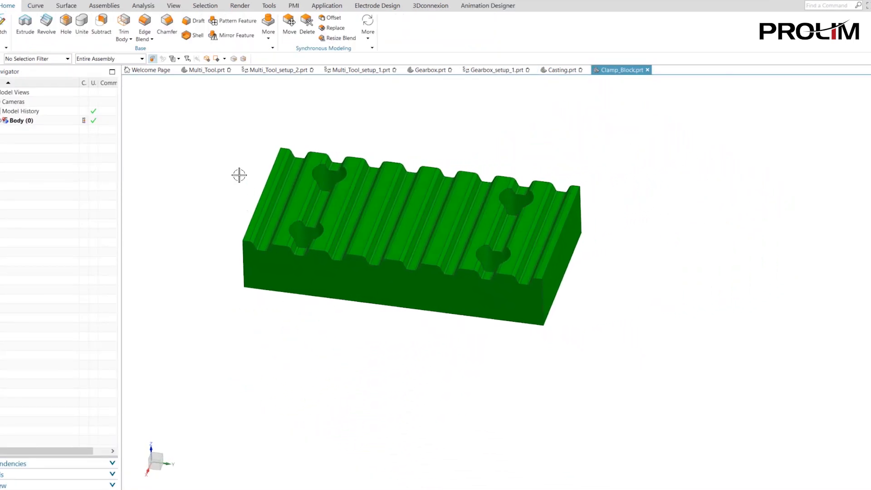
pyautogui.click(1, 5)
pyautogui.click(11, 18)
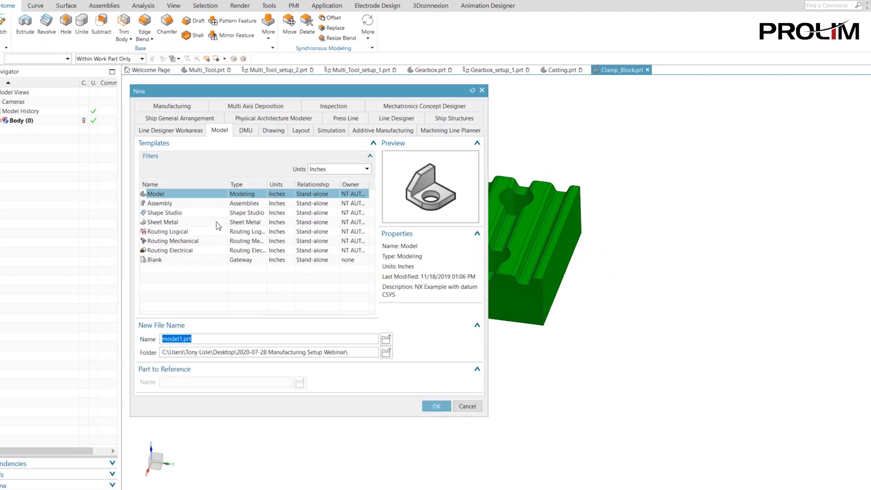
pyautogui.click(180, 107)
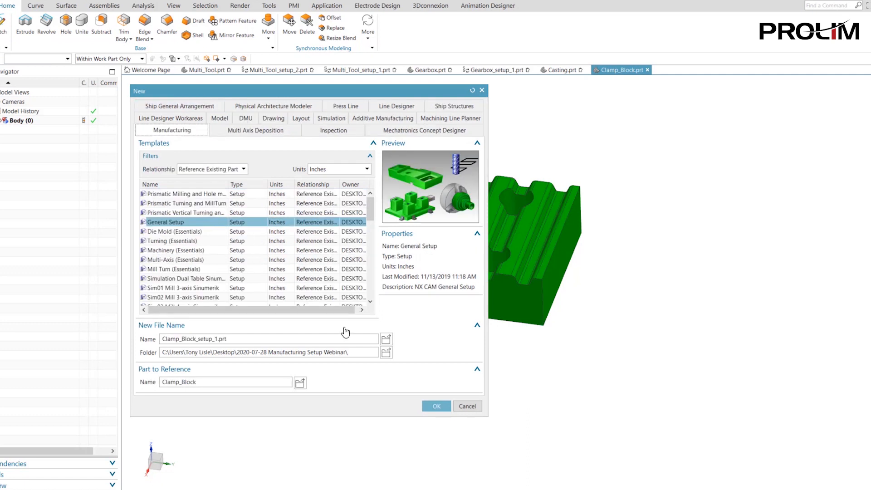
pyautogui.click(433, 406)
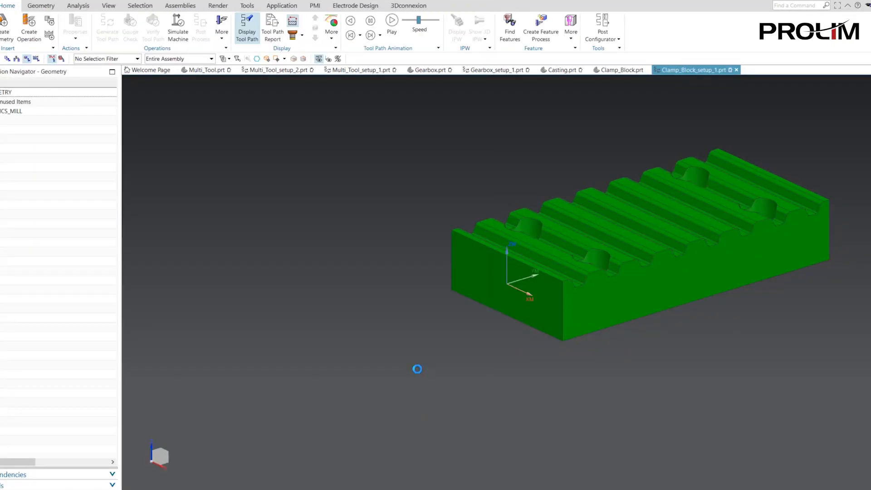
# - Create an empty new component named Associative_Blank in the setup assembly from the Model template in inches
pyautogui.click(180, 6)
pyautogui.click(20, 24)
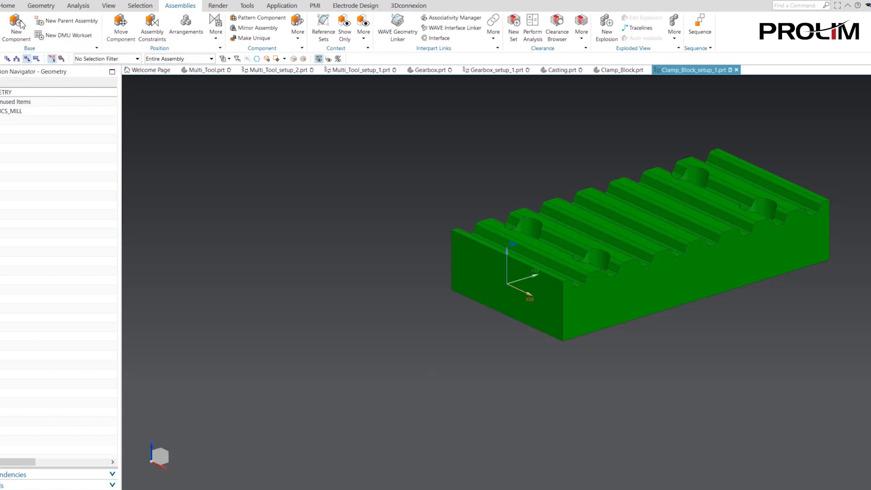
pyautogui.click(217, 106)
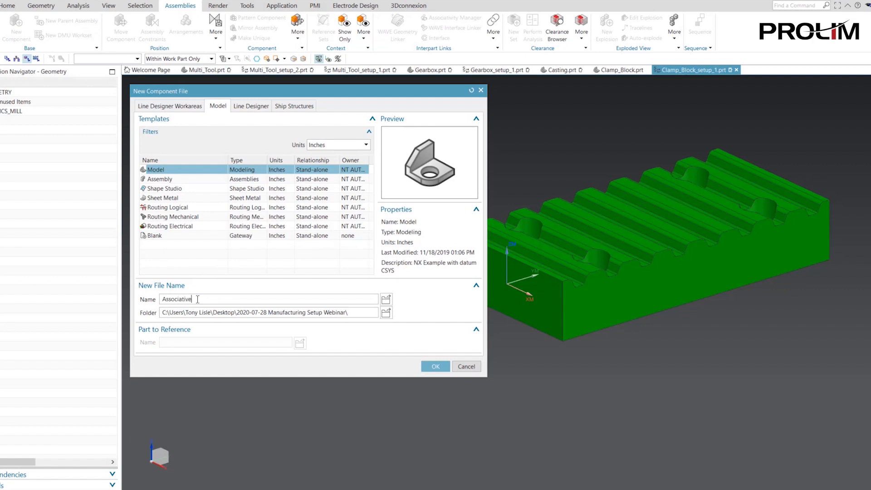
pyautogui.press('Return')
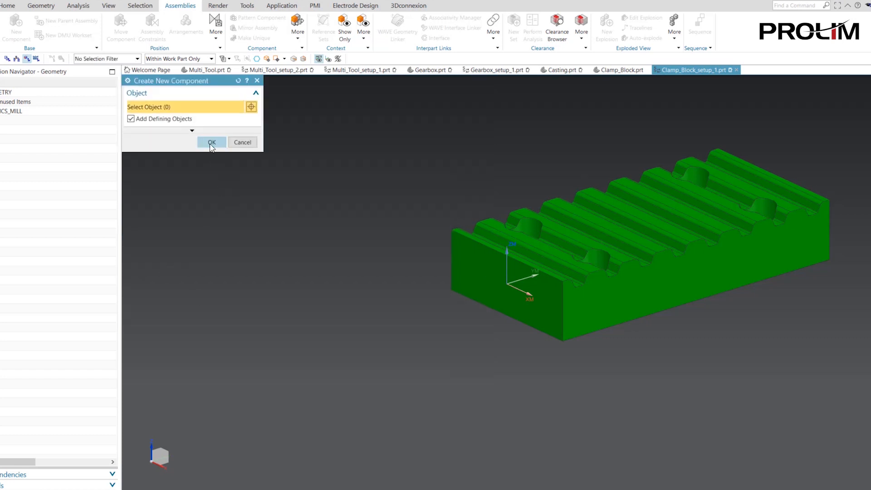
pyautogui.click(211, 142)
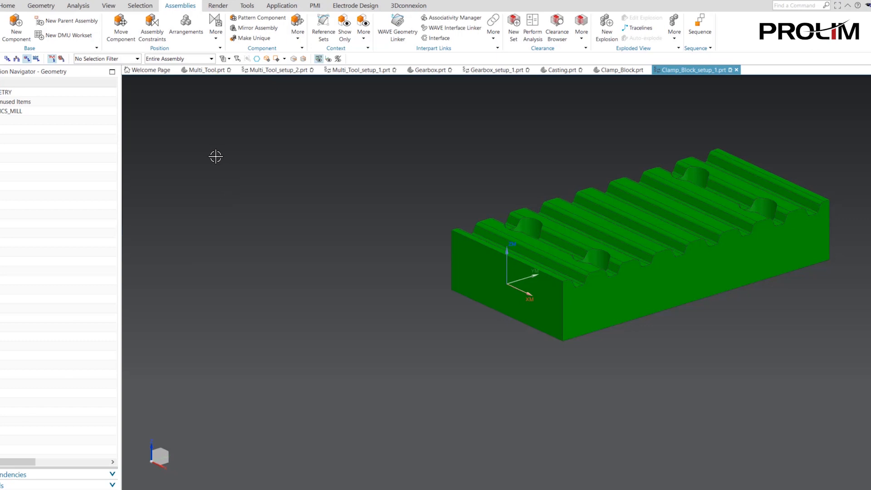
# - Switch the setup to the Modeling application and make the Associative_Blank component the work part
pyautogui.click(1, 5)
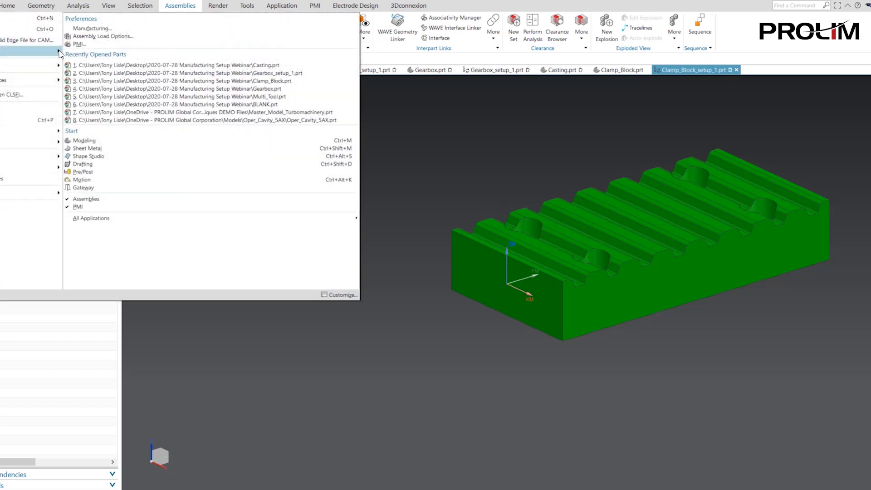
pyautogui.click(94, 142)
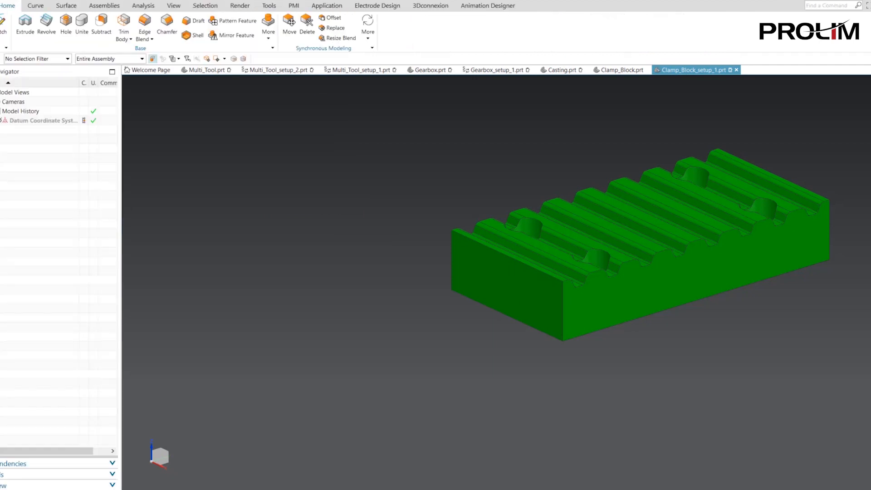
pyautogui.click(0, 89)
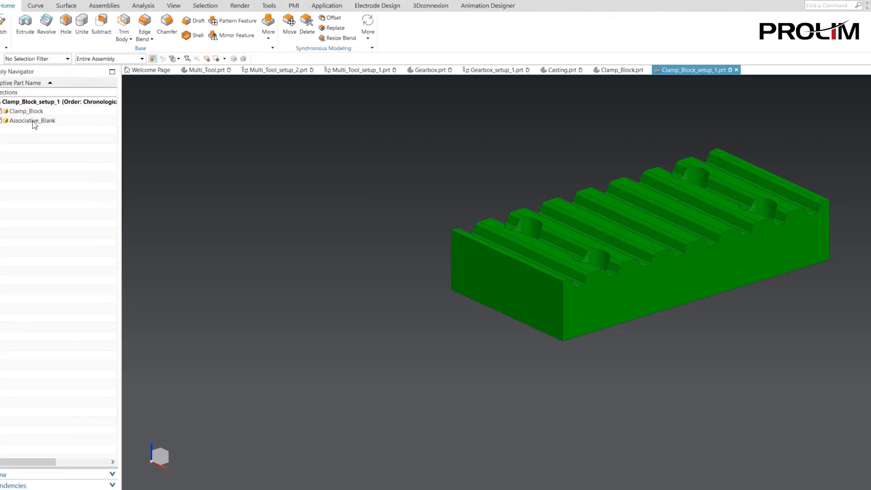
pyautogui.rightClick(34, 123)
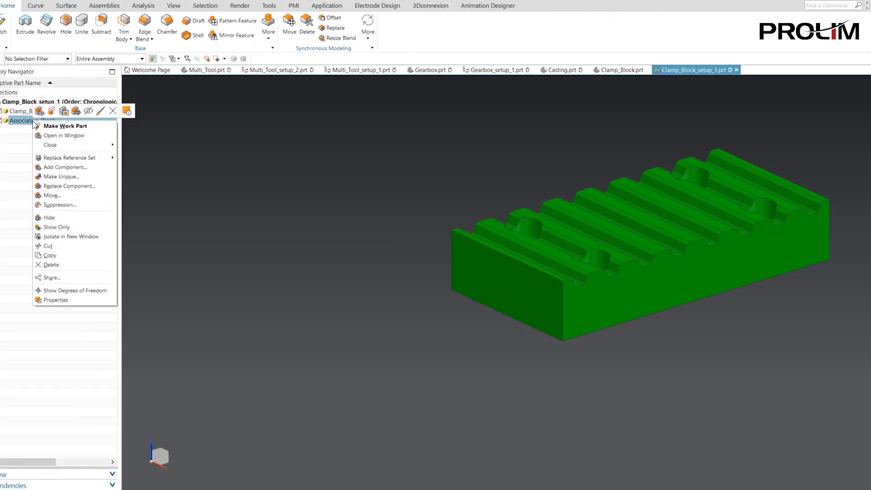
pyautogui.click(78, 129)
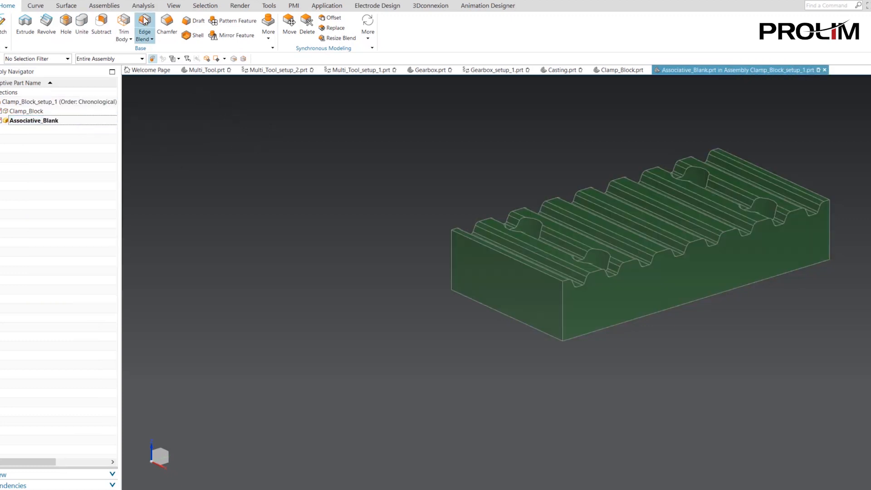
# - WAVE-link the Clamp_Block's solid body into Associative_Blank
pyautogui.click(121, 9)
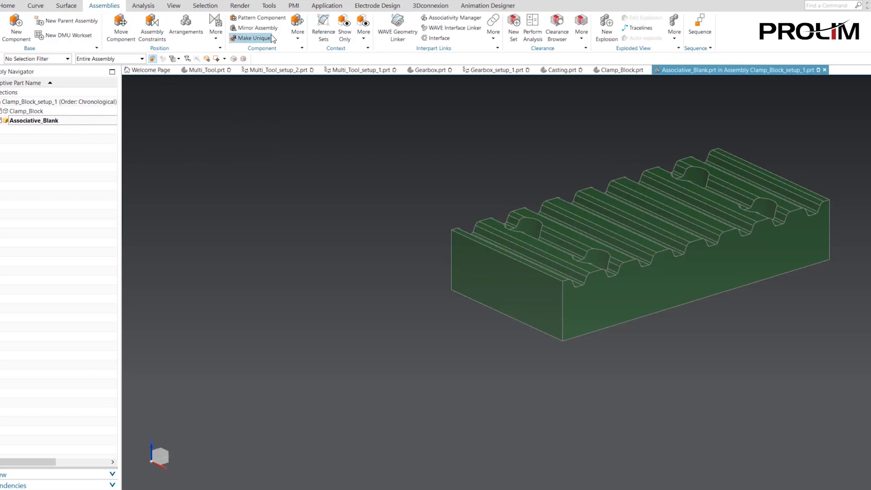
pyautogui.click(399, 25)
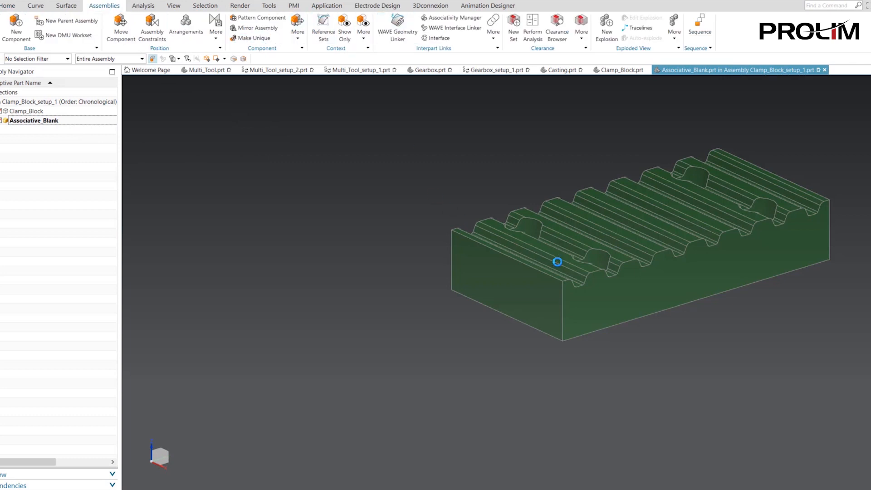
pyautogui.click(558, 261)
pyautogui.click(181, 253)
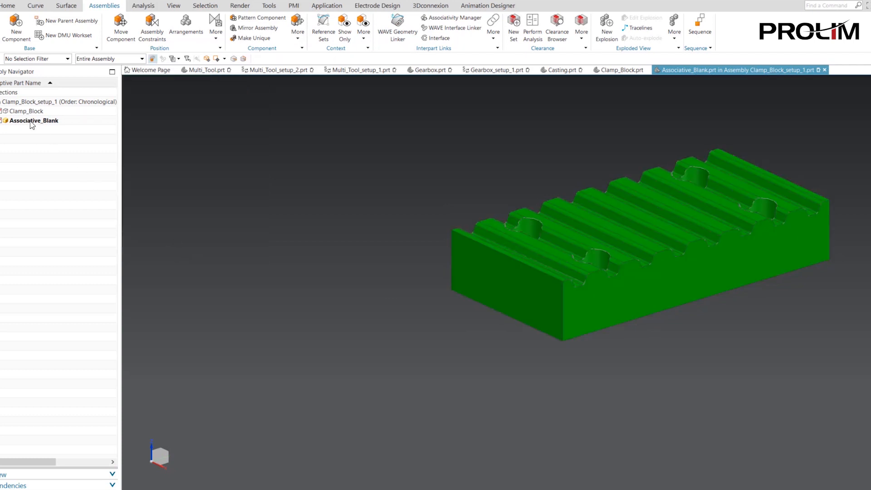
# - Open the Associative_Blank component in its own window
pyautogui.rightClick(32, 122)
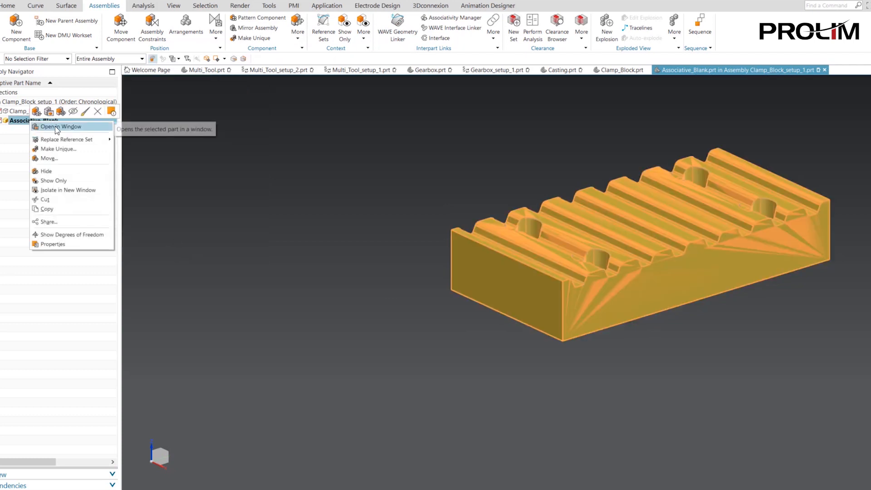
pyautogui.click(57, 127)
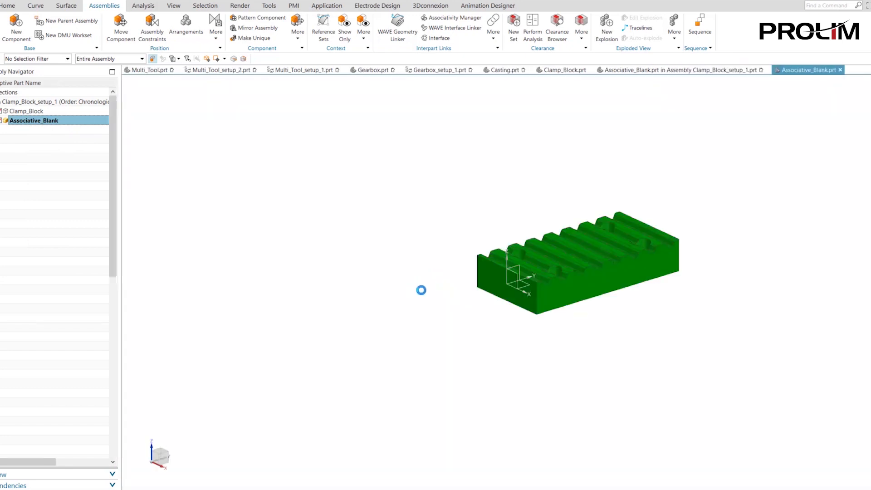
pyautogui.moveTo(478, 274); pyautogui.dragTo(443, 192, button='middle')
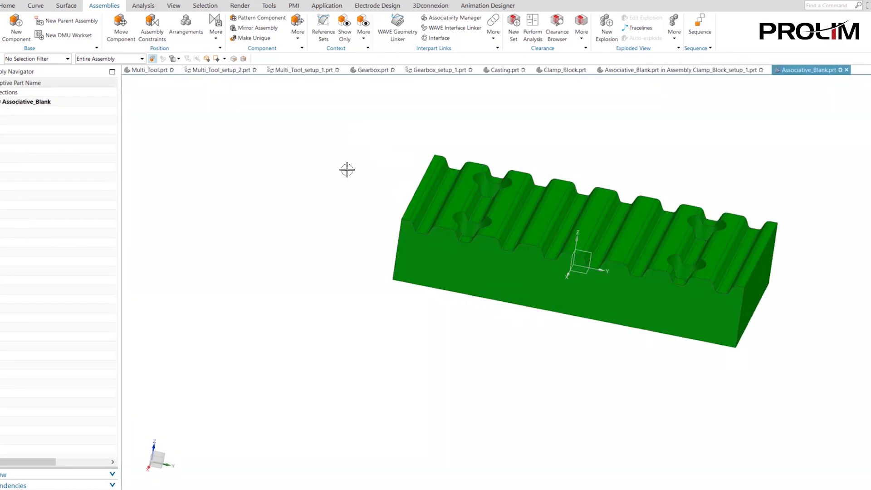
# - Change the linked body's display to a grey color with 70 translucency
pyautogui.rightClick(273, 145)
pyautogui.click(319, 144)
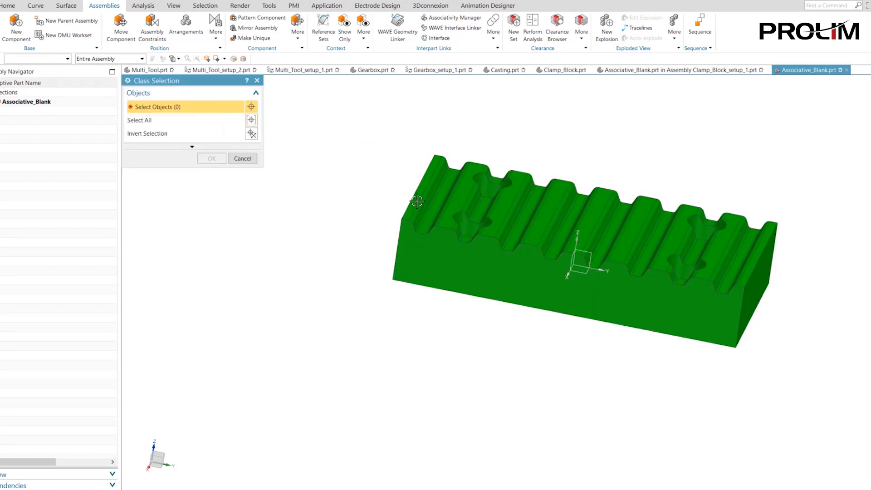
pyautogui.click(414, 201)
pyautogui.click(212, 159)
pyautogui.click(232, 132)
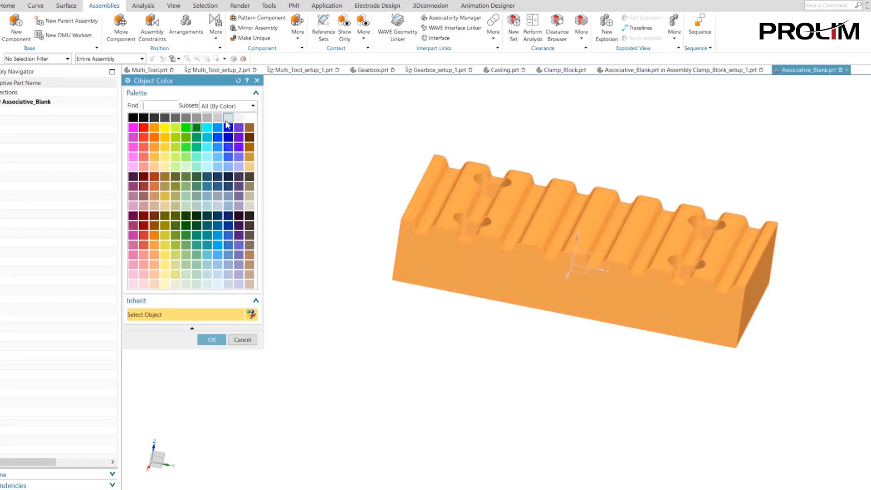
pyautogui.click(212, 340)
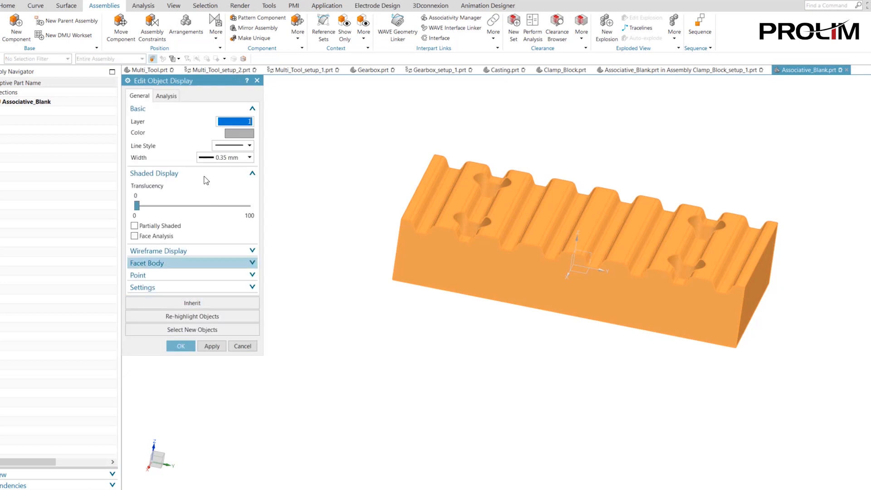
pyautogui.click(145, 208)
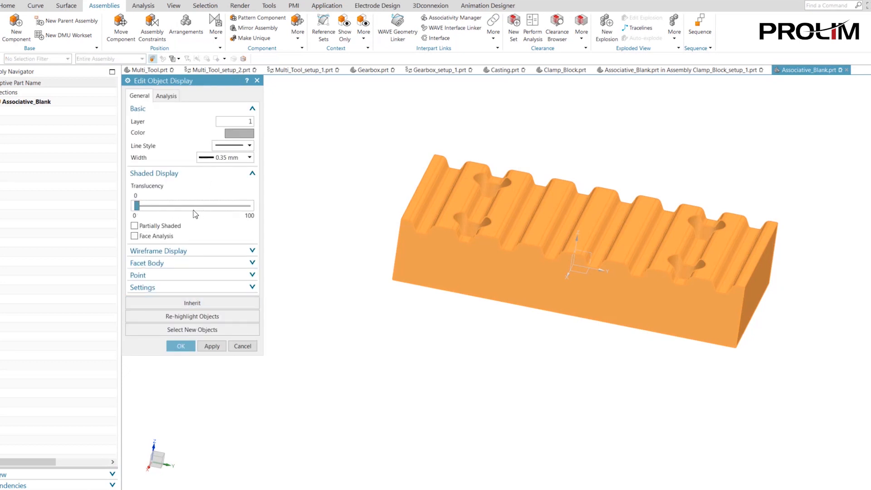
pyautogui.moveTo(193, 210); pyautogui.dragTo(214, 204)
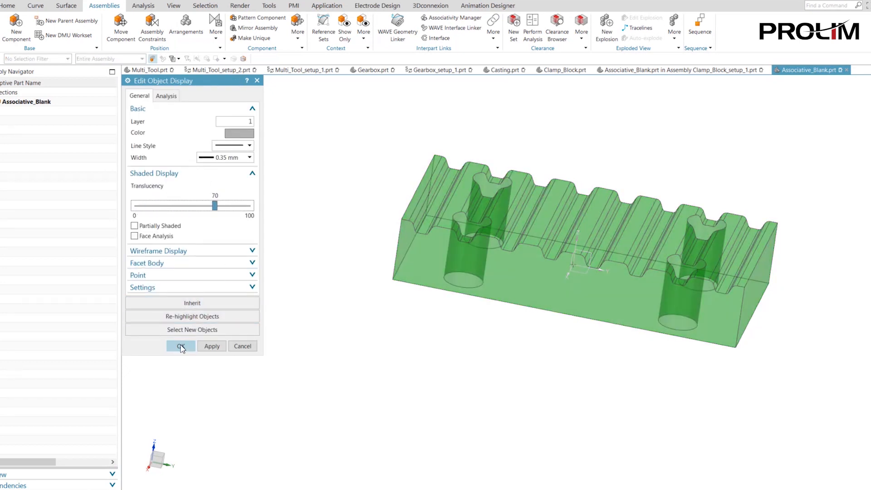
pyautogui.click(181, 346)
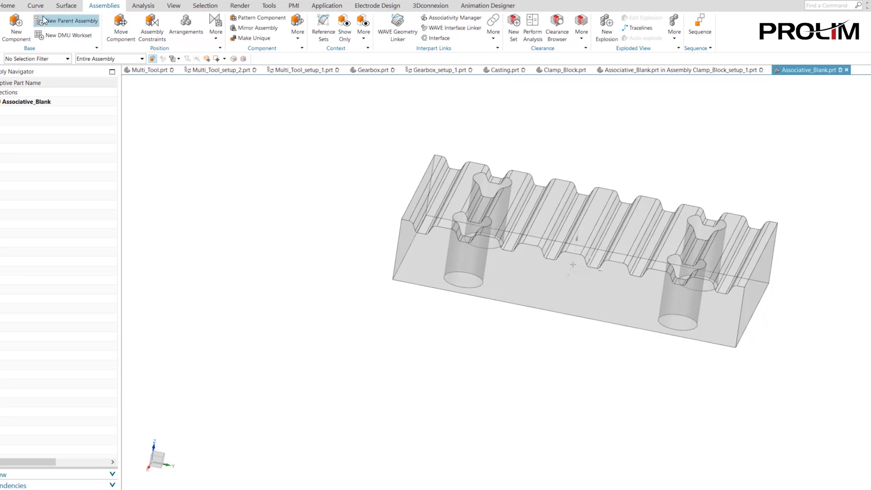
# - Remove the four holes from the linked block body with Delete Face
pyautogui.click(9, 6)
pyautogui.click(307, 24)
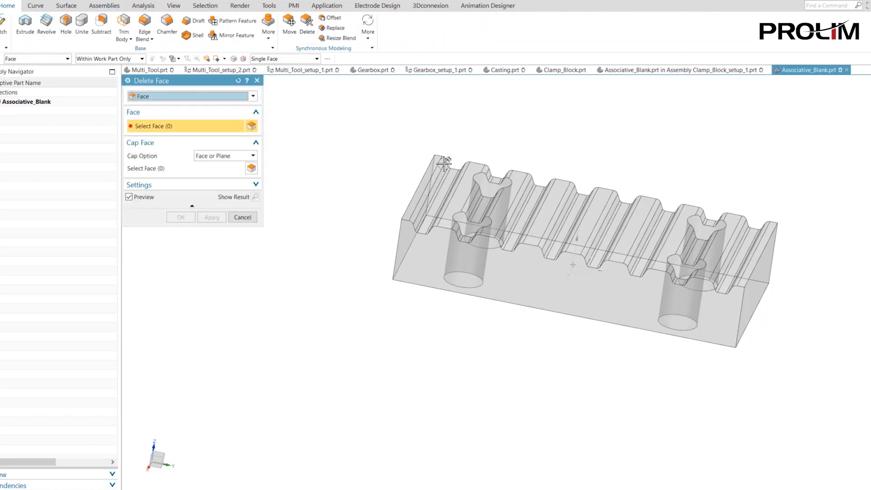
pyautogui.scroll(1, 497, 221)
pyautogui.moveTo(497, 221); pyautogui.dragTo(496, 245, button='middle')
pyautogui.click(479, 157)
pyautogui.click(470, 243)
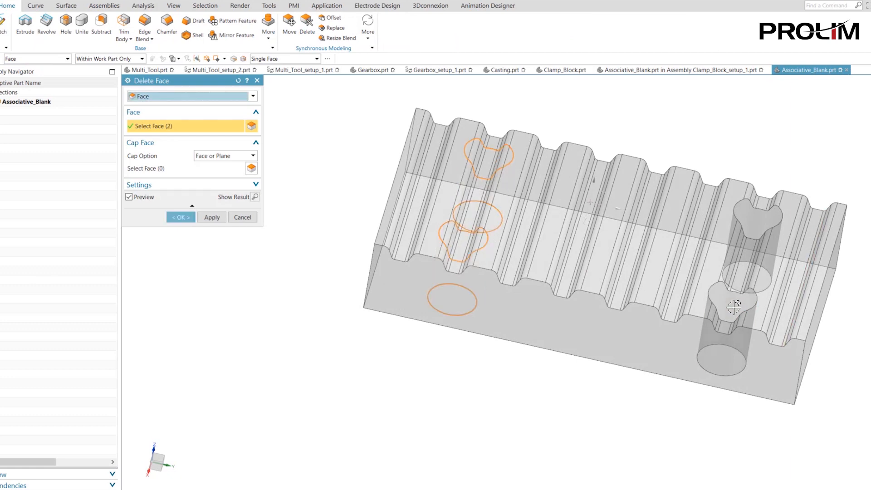
pyautogui.click(730, 309)
pyautogui.click(753, 238)
pyautogui.click(212, 217)
# - Delete the faces of all eight slots across the block's upper side, using the Slot Faces selection rule
pyautogui.click(280, 63)
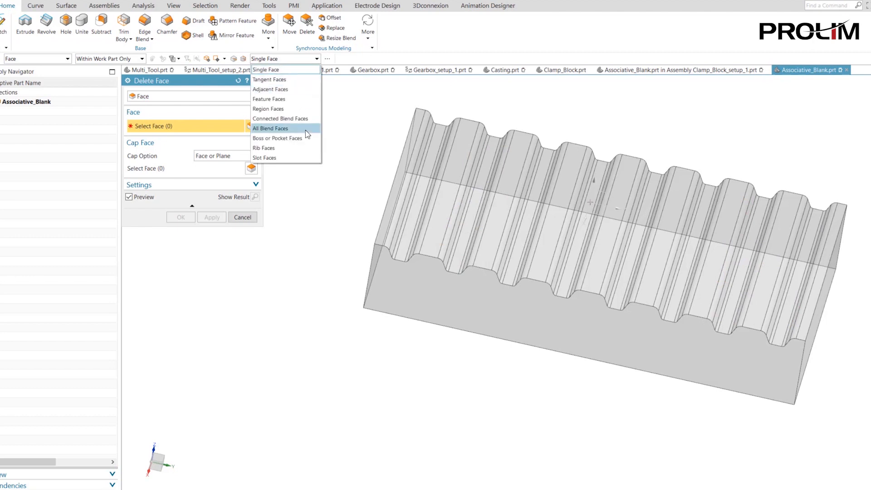
pyautogui.click(289, 158)
pyautogui.click(430, 167)
pyautogui.click(474, 182)
pyautogui.click(526, 190)
pyautogui.click(593, 196)
pyautogui.click(645, 203)
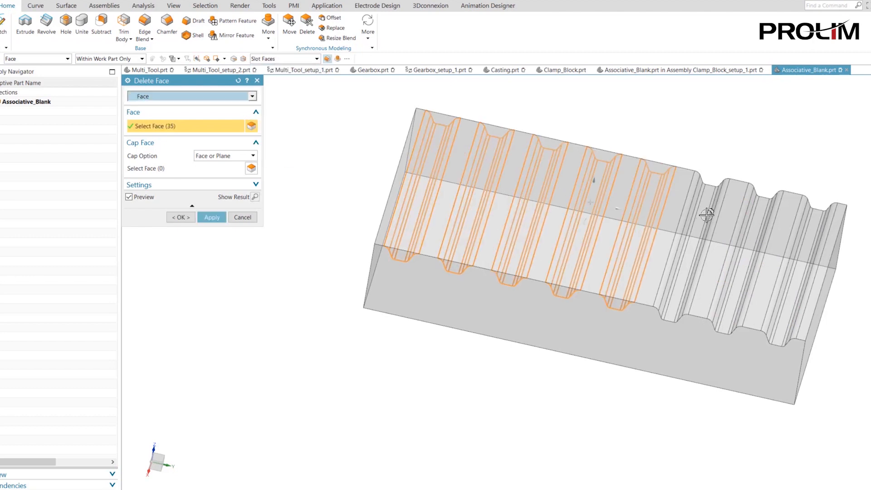
pyautogui.click(699, 211)
pyautogui.click(758, 220)
pyautogui.click(794, 214)
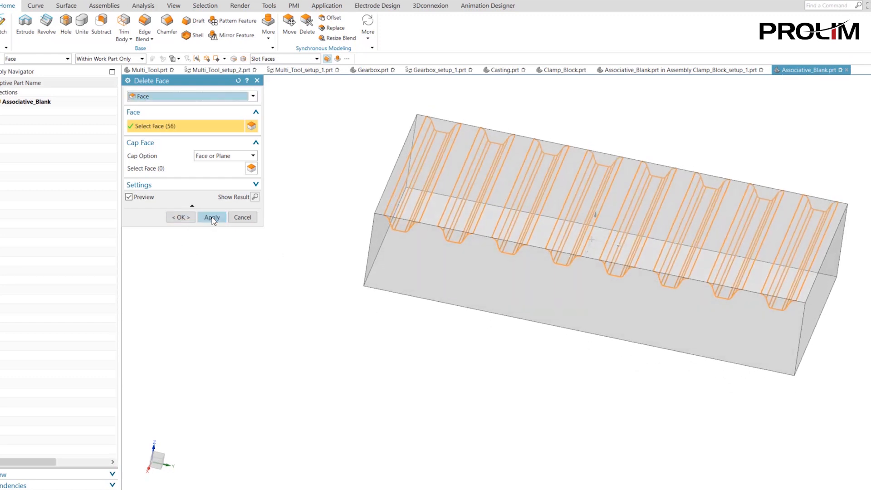
pyautogui.click(181, 217)
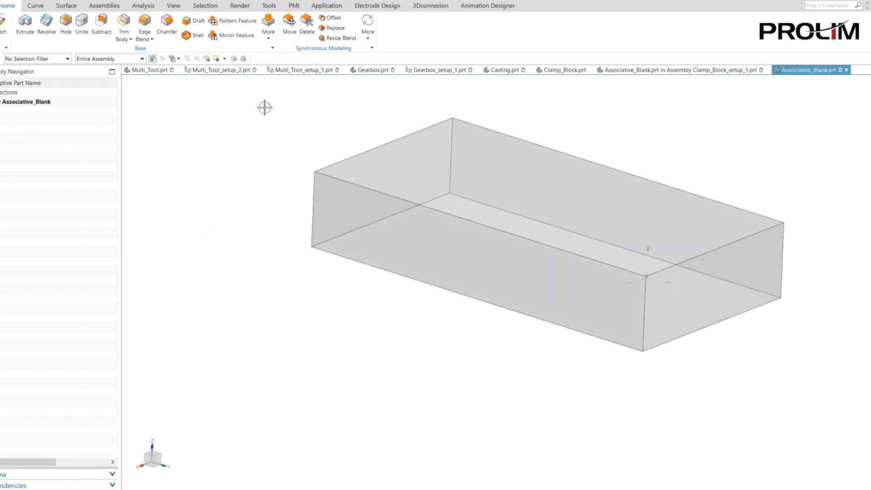
# - Offset the block's four side faces outward by 0.125 in with Offset Region
pyautogui.click(334, 17)
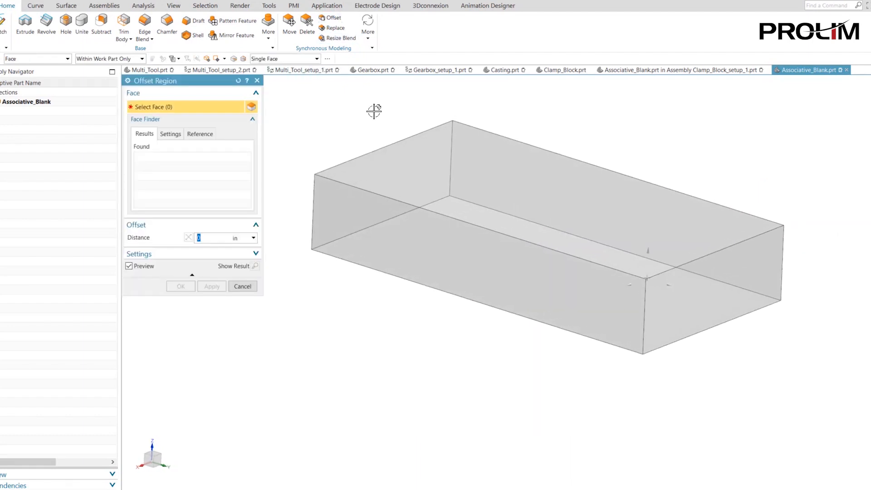
pyautogui.click(358, 234)
pyautogui.moveTo(358, 234); pyautogui.dragTo(657, 291, button='middle')
pyautogui.click(482, 177)
pyautogui.click(656, 291)
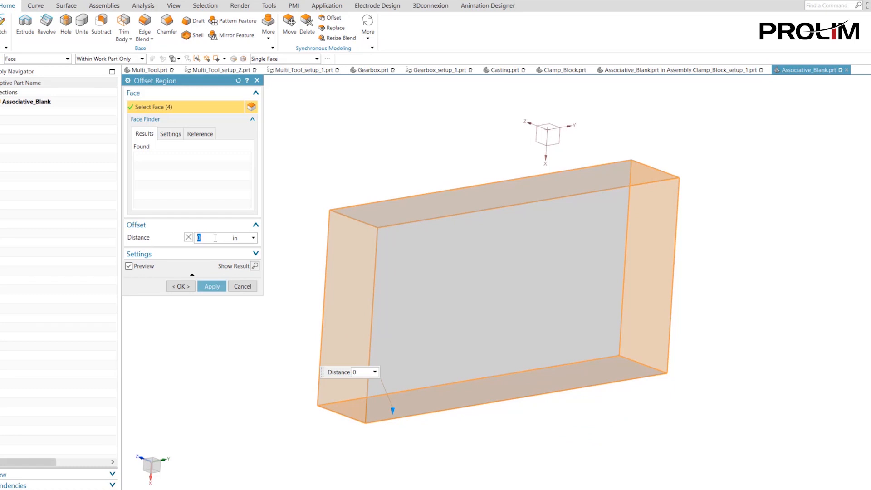
pyautogui.press('Tab')
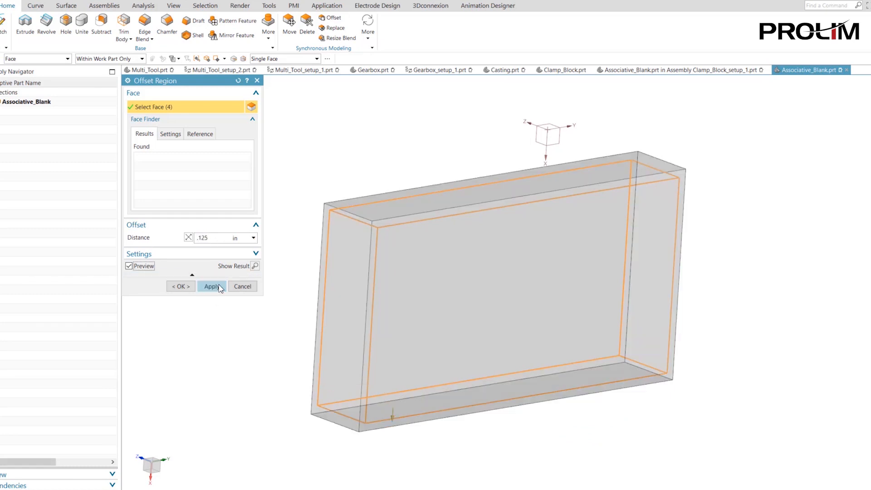
pyautogui.click(212, 286)
# - Offset the block's upper face outward to add stock above the part
pyautogui.moveTo(453, 273); pyautogui.dragTo(570, 238, button='middle')
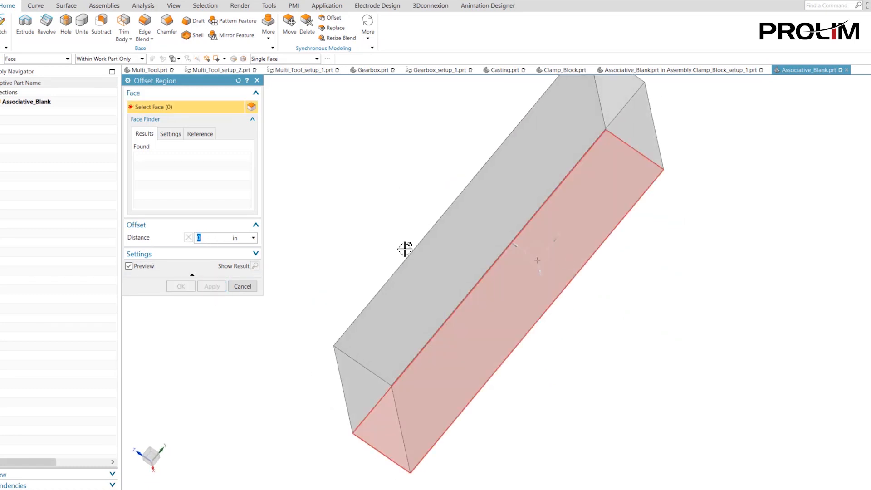
pyautogui.moveTo(357, 217); pyautogui.dragTo(350, 249, button='right')
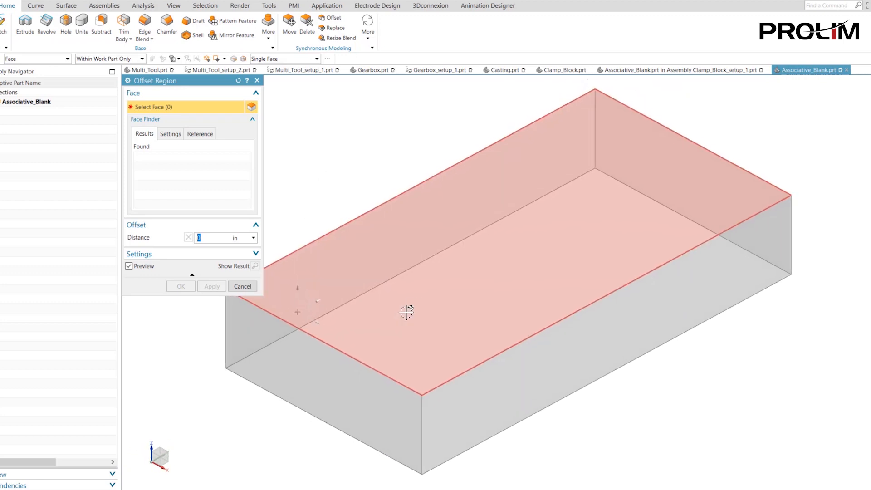
pyautogui.click(509, 230)
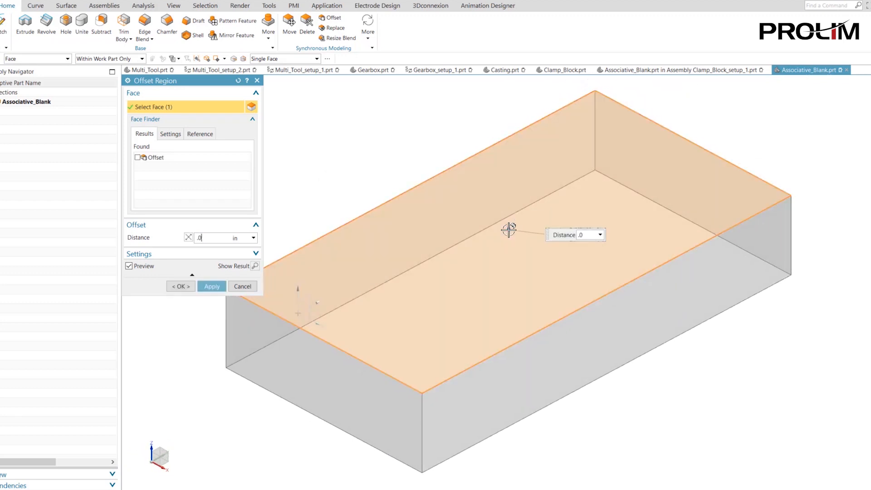
pyautogui.press('Tab')
pyautogui.click(211, 286)
# - Offset the block's underside face outward by 0.25 in and finish the Offset Region command
pyautogui.moveTo(214, 288); pyautogui.dragTo(586, 314, button='middle')
pyautogui.click(566, 304)
pyautogui.write('.')
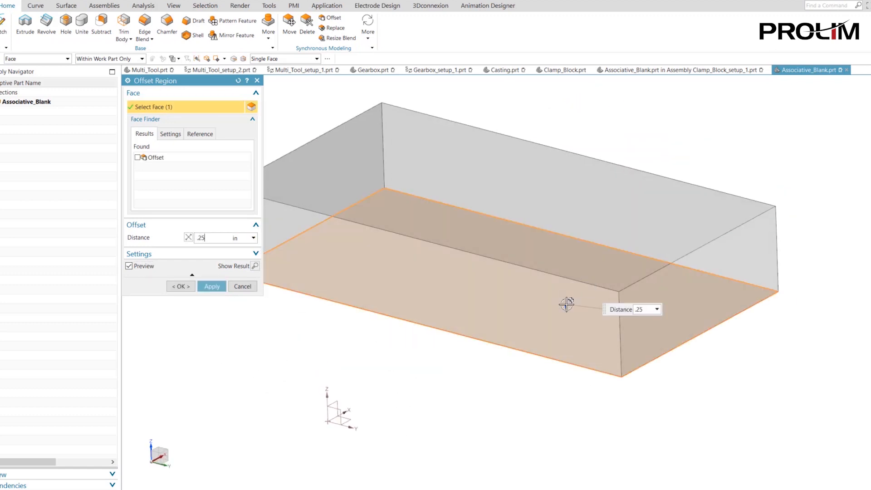
pyautogui.write('25')
pyautogui.press('Tab')
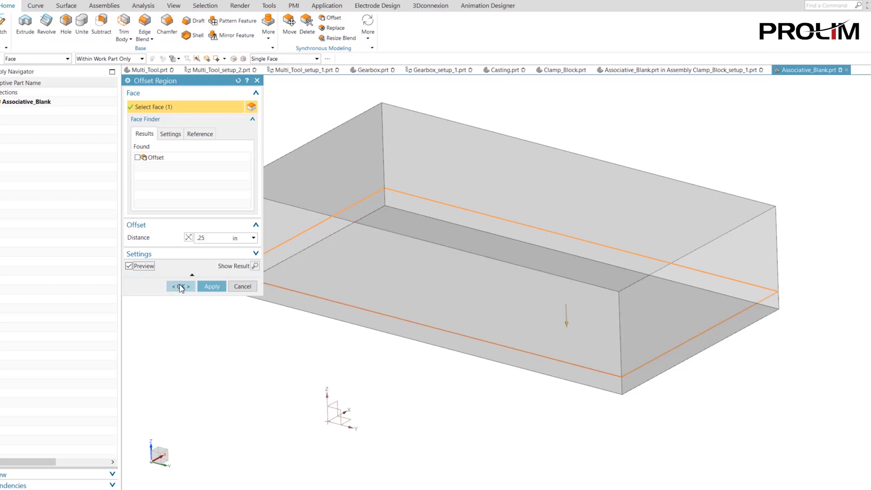
pyautogui.click(180, 287)
# - Save the Associative_Blank part, then return to the setup assembly and make Clamp_Block_setup_1 the work part
pyautogui.moveTo(179, 281); pyautogui.dragTo(156, 182, button='middle')
pyautogui.click(1, 2)
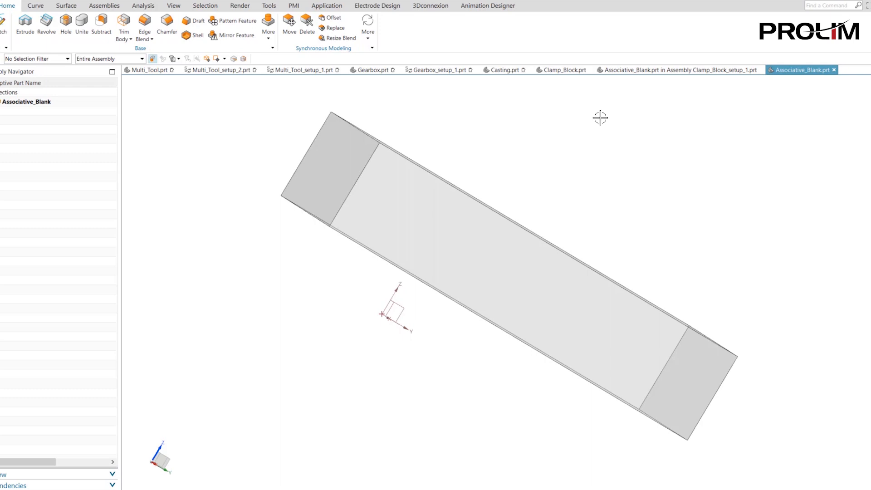
pyautogui.click(667, 74)
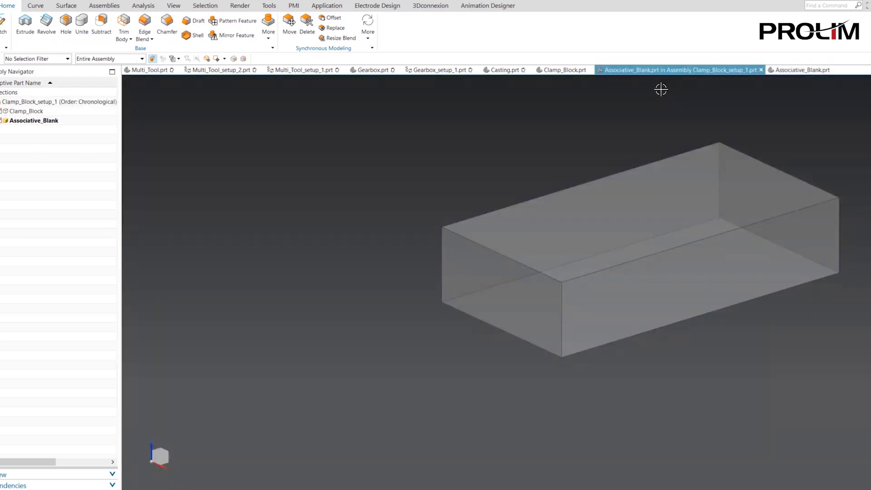
pyautogui.doubleClick(24, 103)
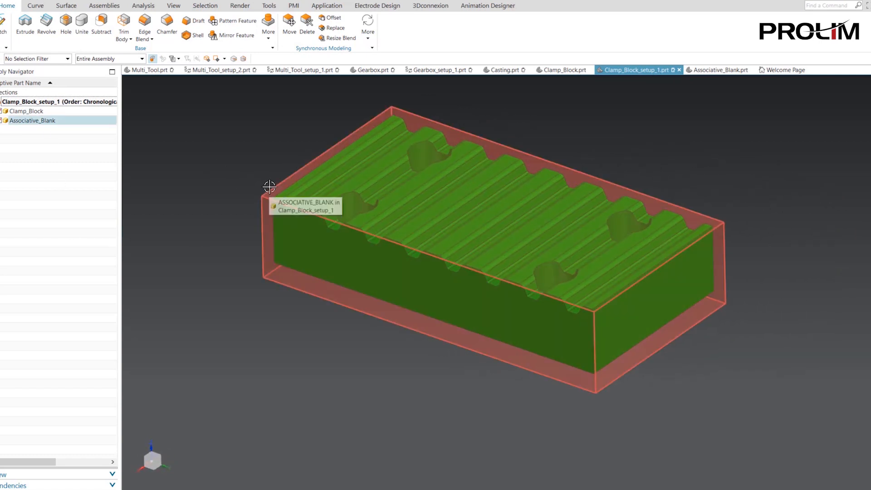
# - Add the TSL_Assembly_Vise component to the setup assembly and move it down about 4.7 in, below the block
pyautogui.click(105, 7)
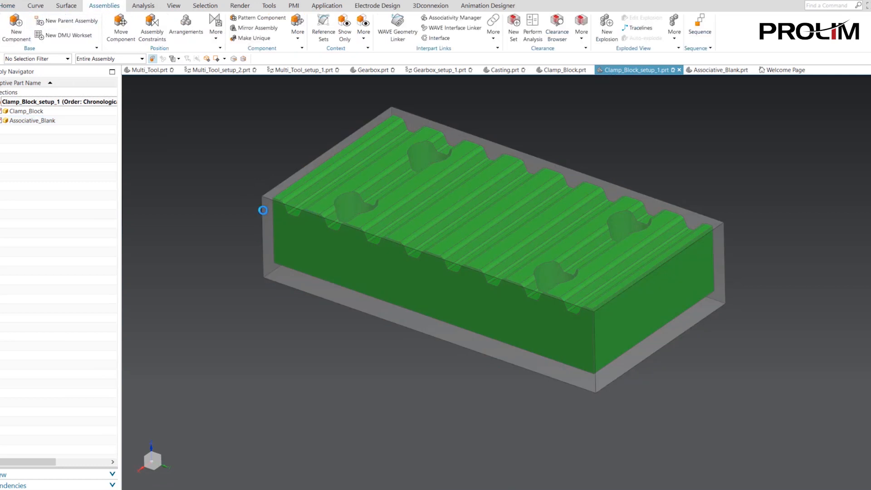
pyautogui.click(251, 134)
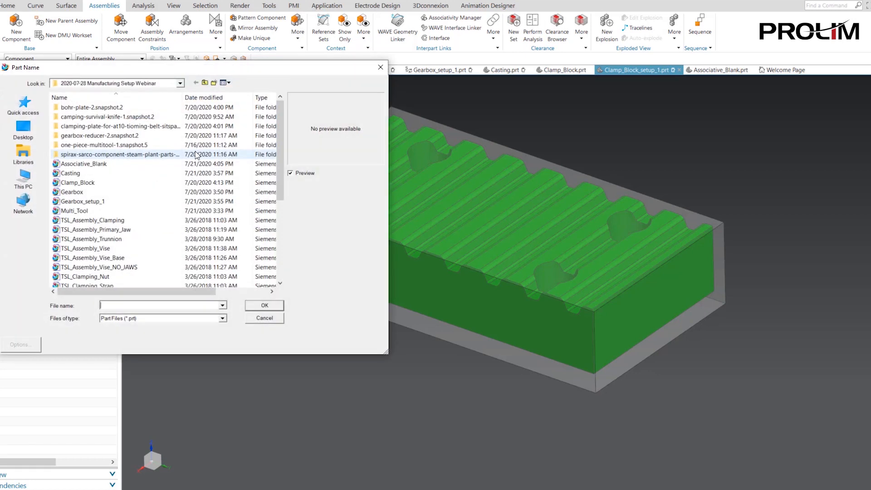
pyautogui.click(97, 250)
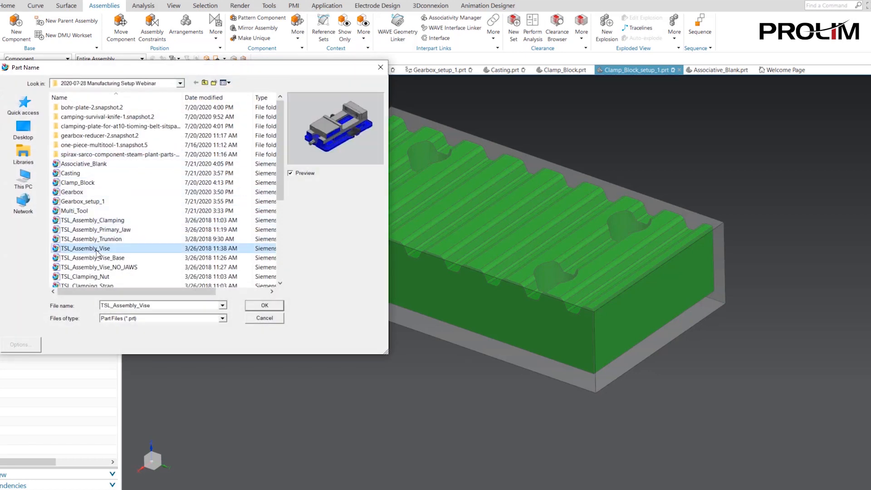
pyautogui.click(264, 305)
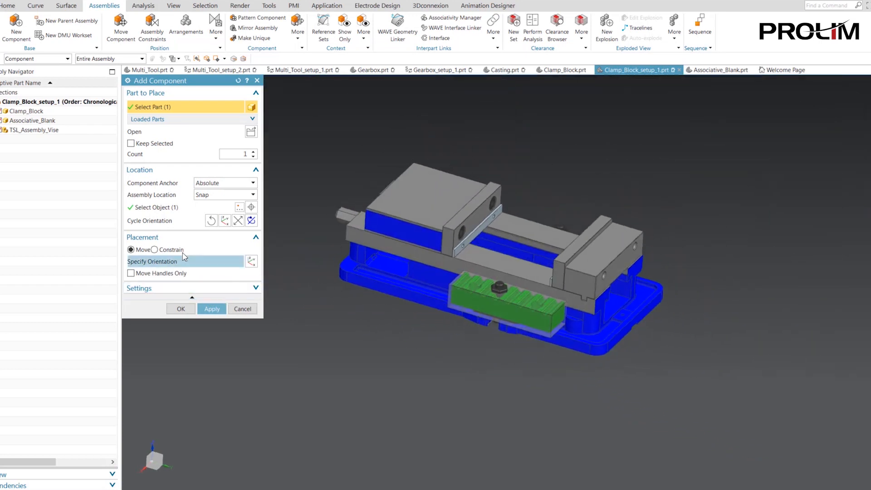
pyautogui.click(183, 261)
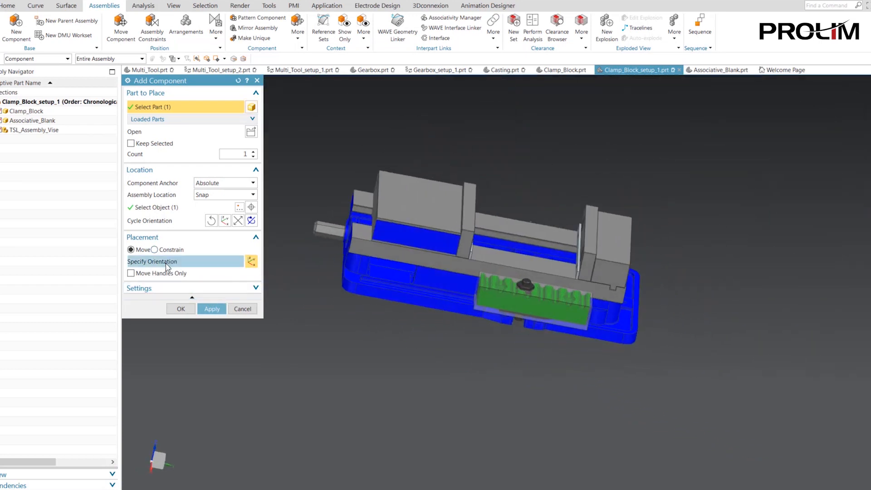
pyautogui.moveTo(458, 207); pyautogui.dragTo(448, 290)
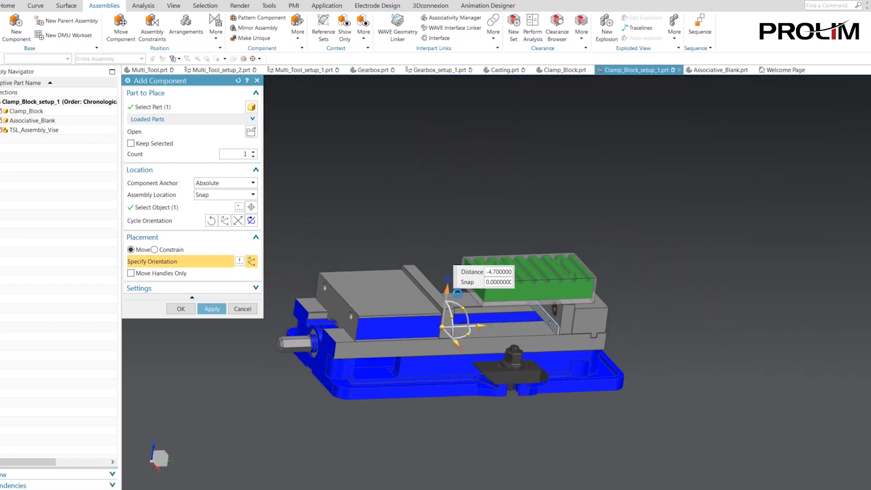
pyautogui.click(180, 310)
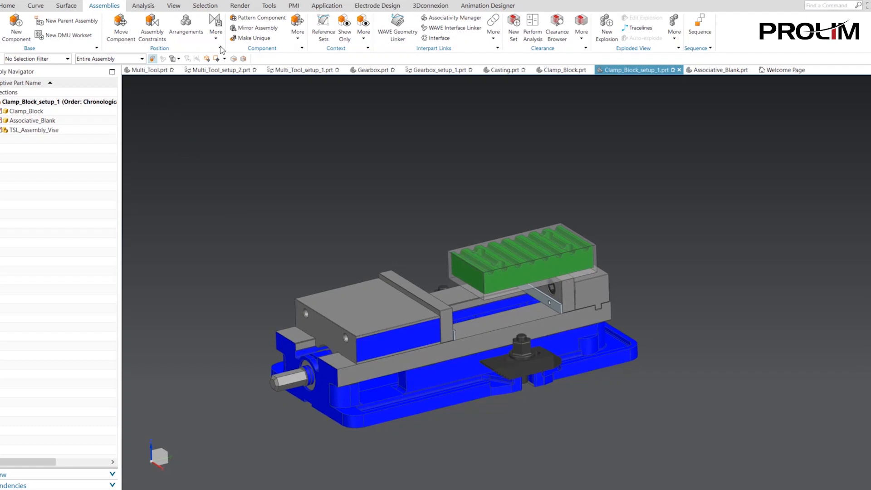
# - Fix the vise assembly in place with a Fix assembly constraint
pyautogui.click(155, 29)
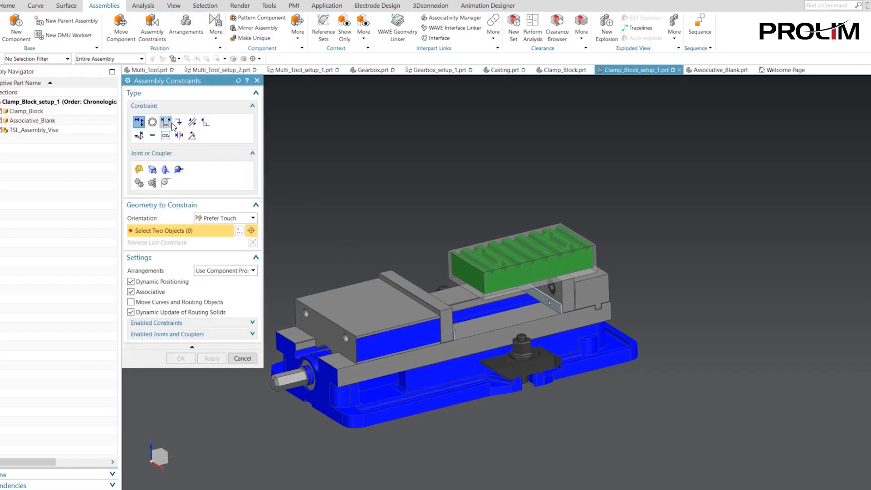
pyautogui.click(179, 121)
pyautogui.click(381, 339)
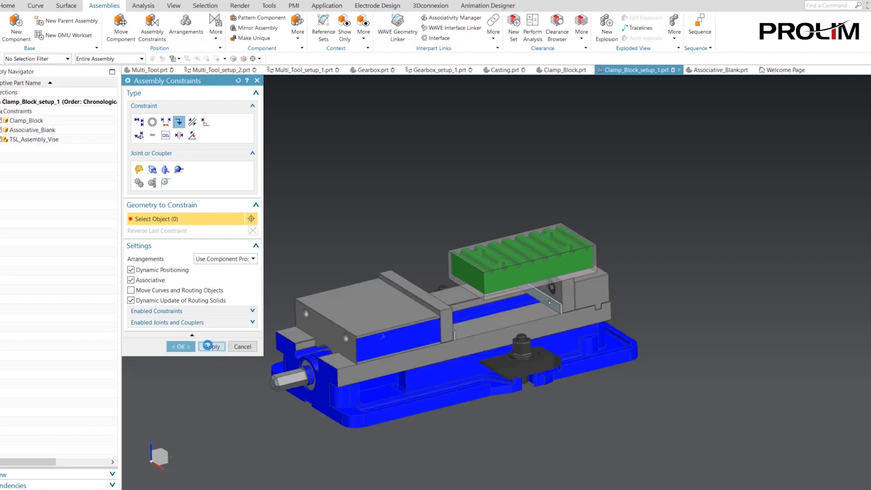
# - Apply Touch Align constraints from the blank's end and long side faces to the vise's fixed jaw, reversing the side-face alignment
pyautogui.click(139, 122)
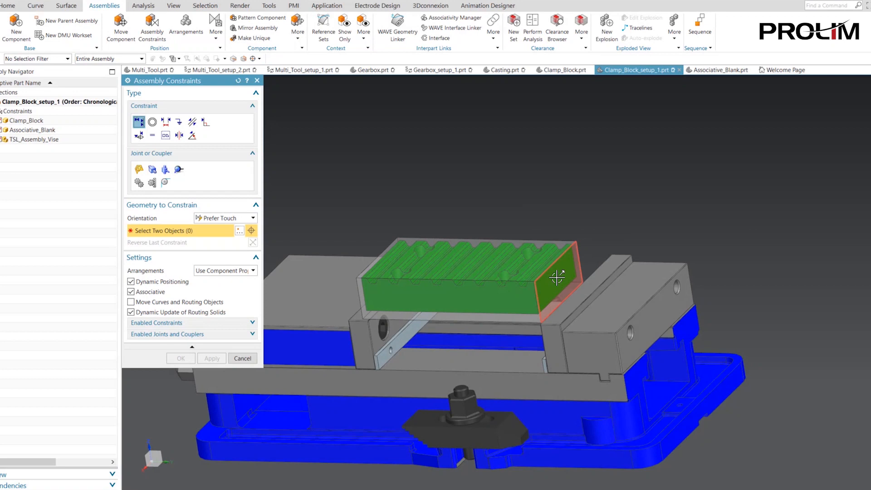
pyautogui.click(558, 276)
pyautogui.click(561, 320)
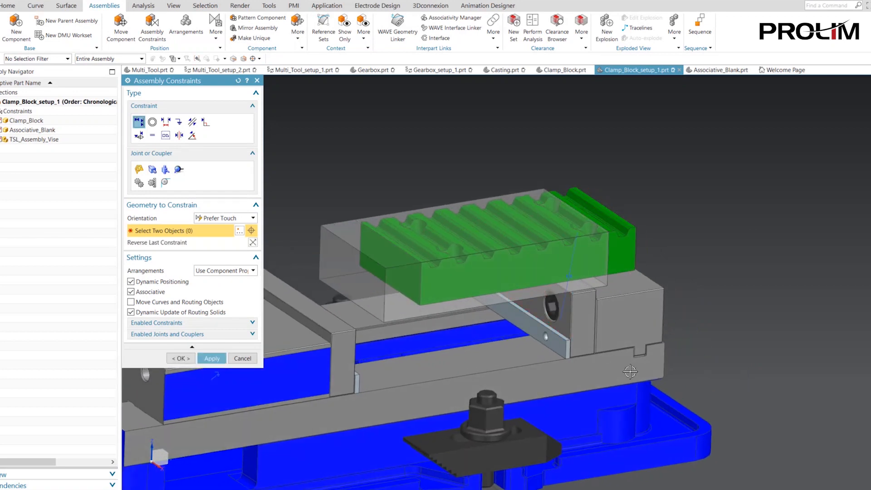
pyautogui.click(508, 282)
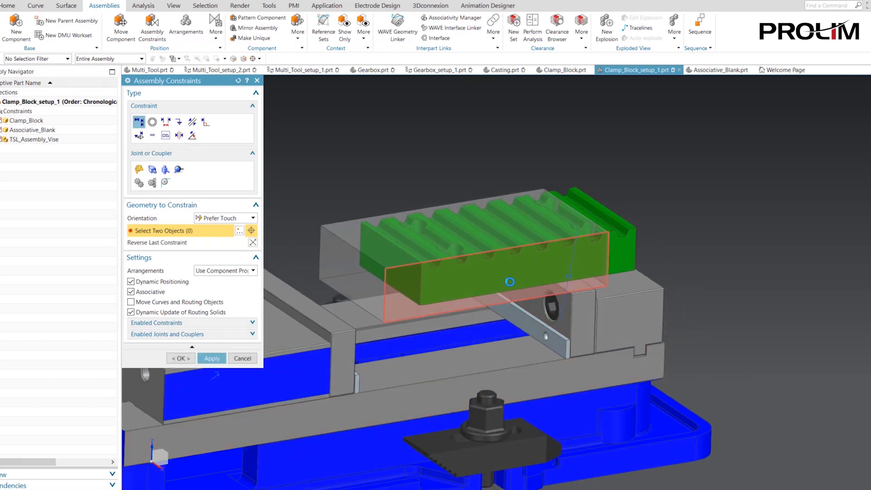
pyautogui.click(579, 334)
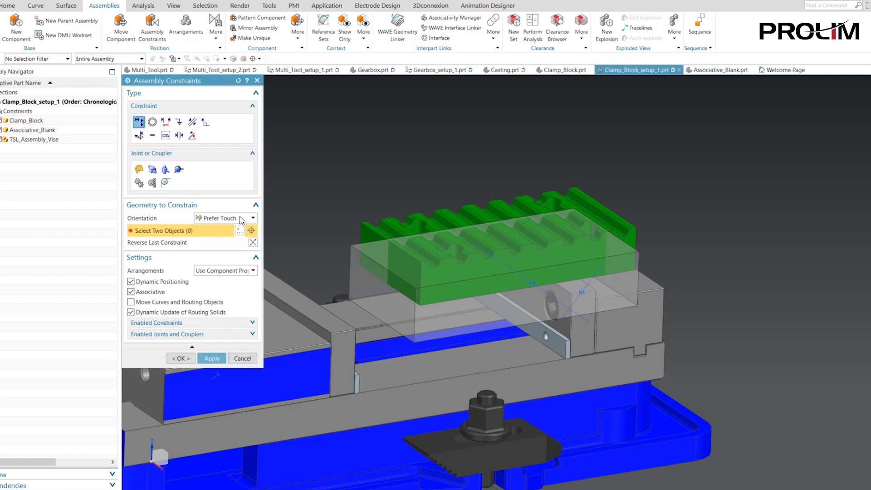
pyautogui.click(252, 243)
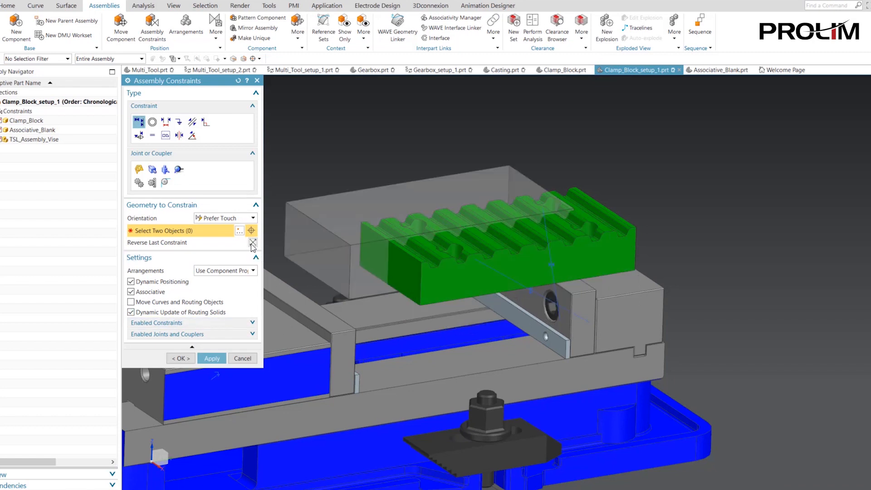
pyautogui.click(211, 358)
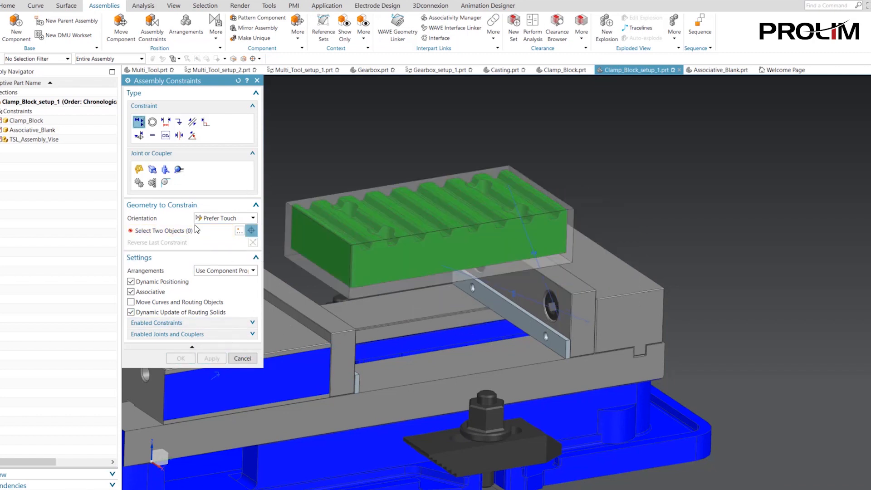
# - Add a 1.15 in Distance constraint between the blank's underside and the top of the parallel at the fixed jaw
pyautogui.click(166, 123)
pyautogui.click(555, 214)
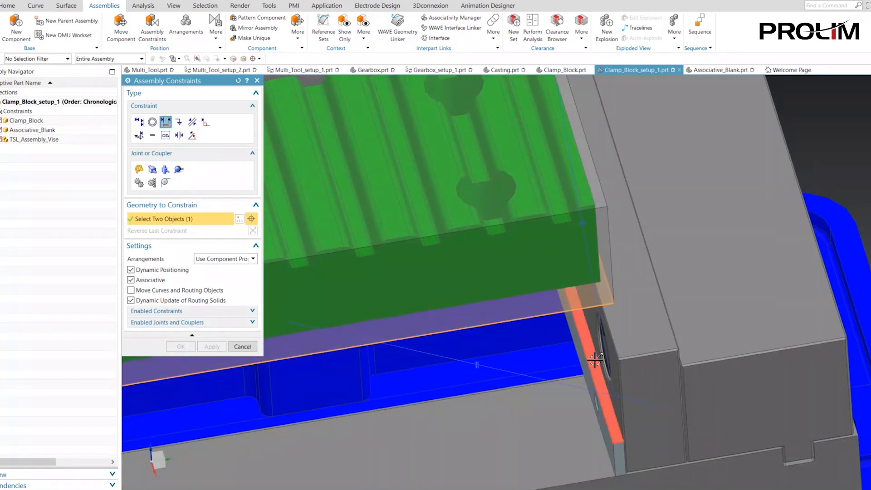
pyautogui.click(611, 327)
pyautogui.moveTo(573, 128); pyautogui.dragTo(569, 212)
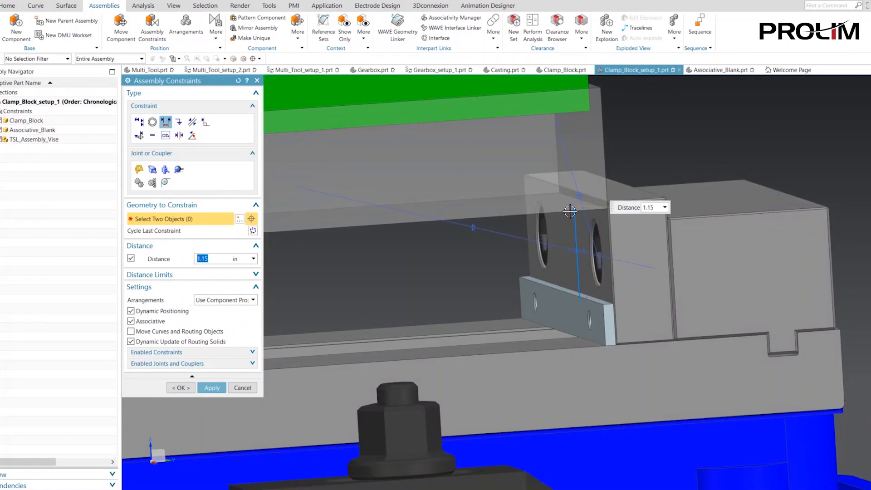
pyautogui.click(181, 388)
# - Override the position of the vise's movable jaw within the setup assembly
pyautogui.scroll(-4, 667, 166)
pyautogui.moveTo(671, 163); pyautogui.dragTo(473, 183, button='middle')
pyautogui.rightClick(246, 253)
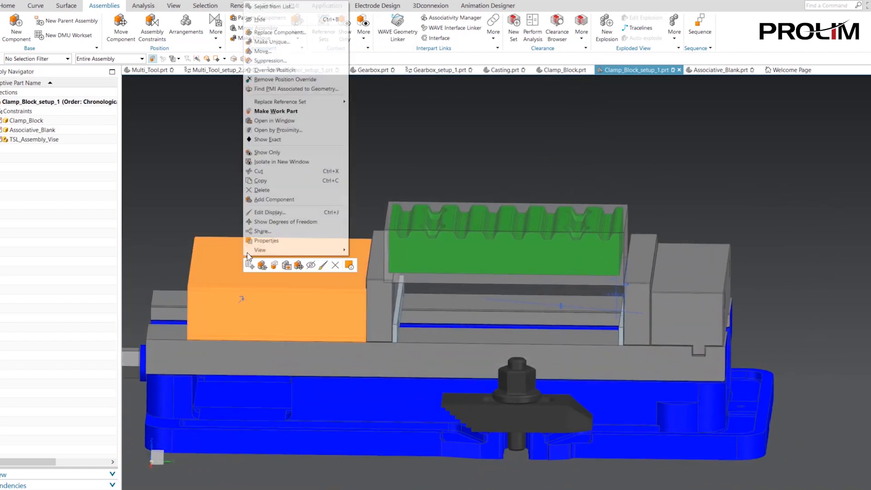
pyautogui.click(284, 77)
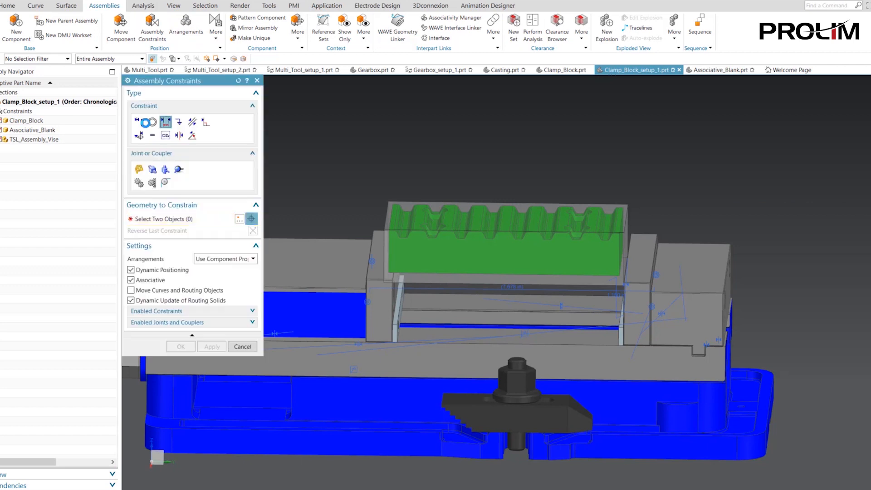
# - Constrain the inner face of the movable jaw to touch the blank's facing end with a Touch Align constraint
pyautogui.click(142, 123)
pyautogui.moveTo(540, 313); pyautogui.dragTo(463, 307, button='middle')
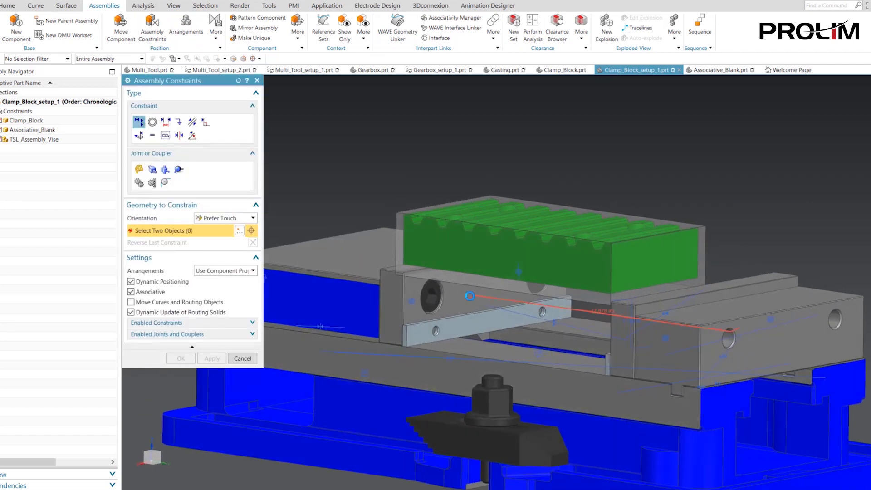
pyautogui.click(480, 303)
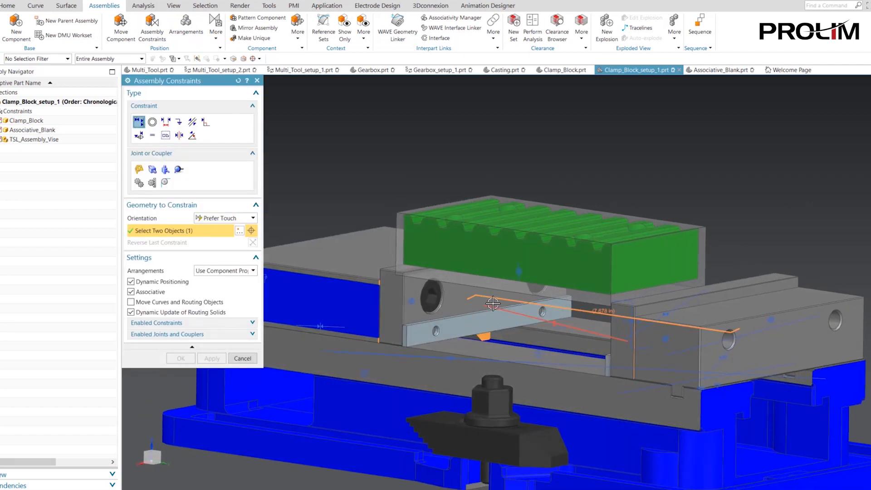
pyautogui.click(481, 309)
pyautogui.moveTo(481, 309); pyautogui.dragTo(510, 294, button='middle')
pyautogui.click(510, 294)
pyautogui.click(183, 359)
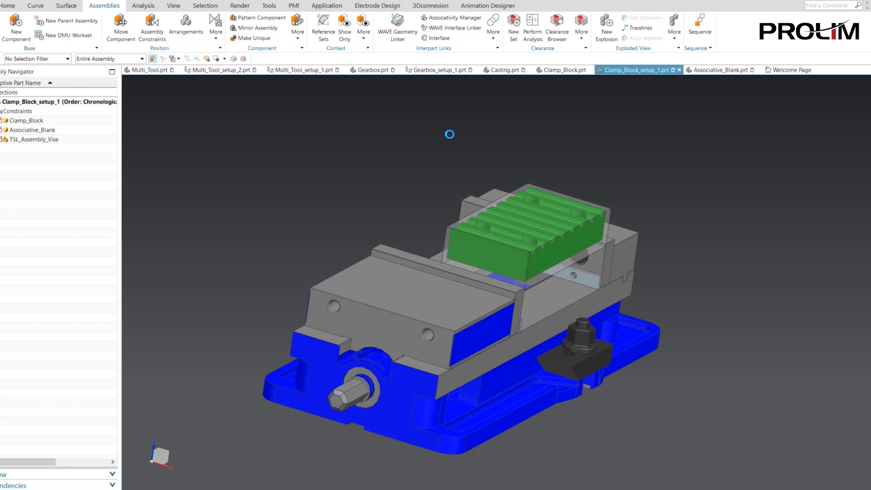
# - Link the blank body and the clamp block body associatively into the setup part with the WAVE Geometry Linker
pyautogui.click(514, 222)
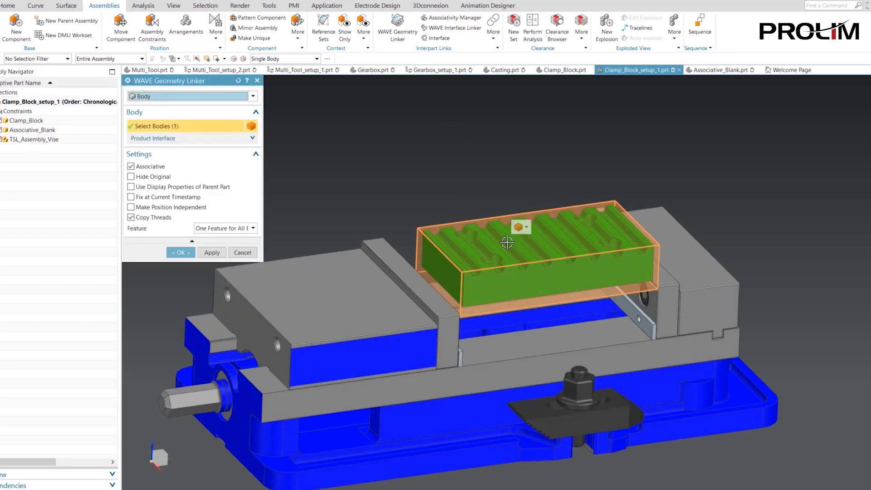
pyautogui.click(211, 256)
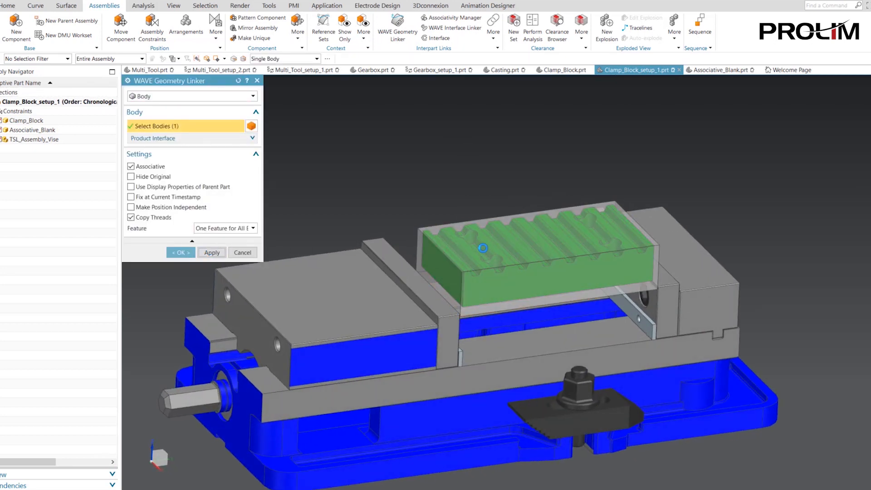
pyautogui.click(510, 240)
pyautogui.click(567, 275)
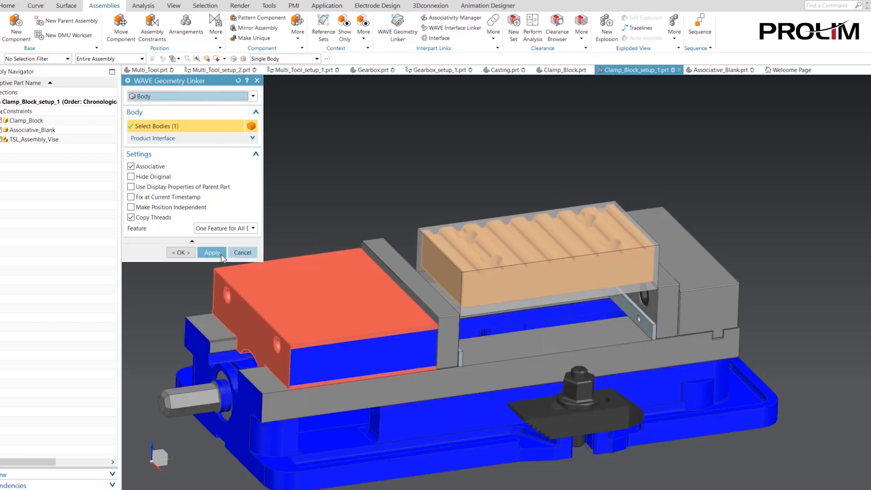
pyautogui.click(180, 252)
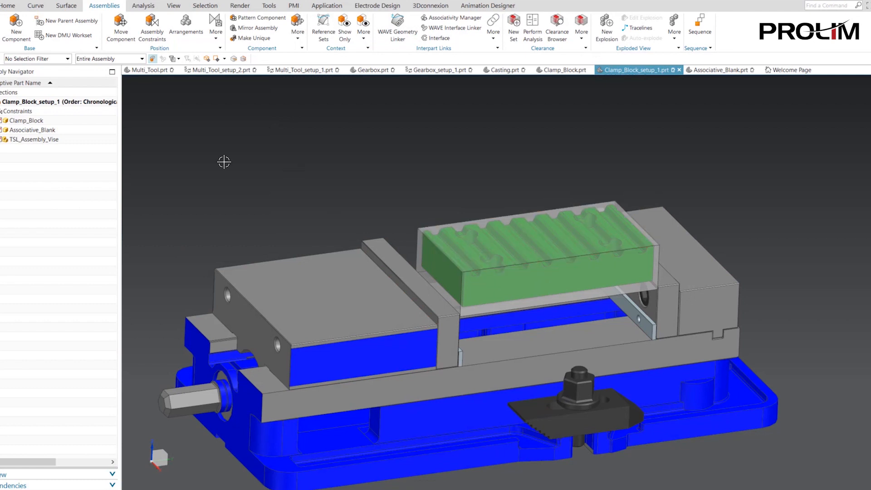
# - Hide the Clamp_Block and Associative_Blank components and select Linked Body (2) in the model history
pyautogui.click(0, 122)
pyautogui.click(1, 131)
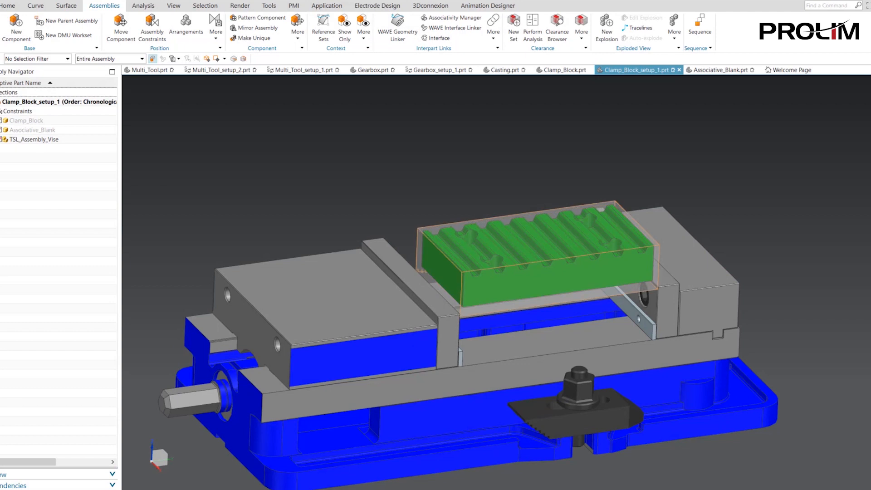
pyautogui.click(0, 116)
pyautogui.click(30, 159)
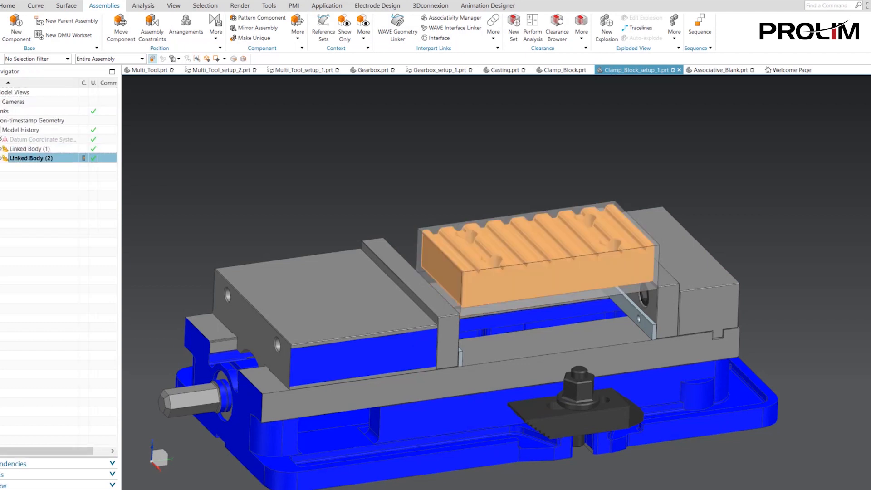
# - Switch to the Manufacturing application and display the geometry view of the operations
pyautogui.click(0, 6)
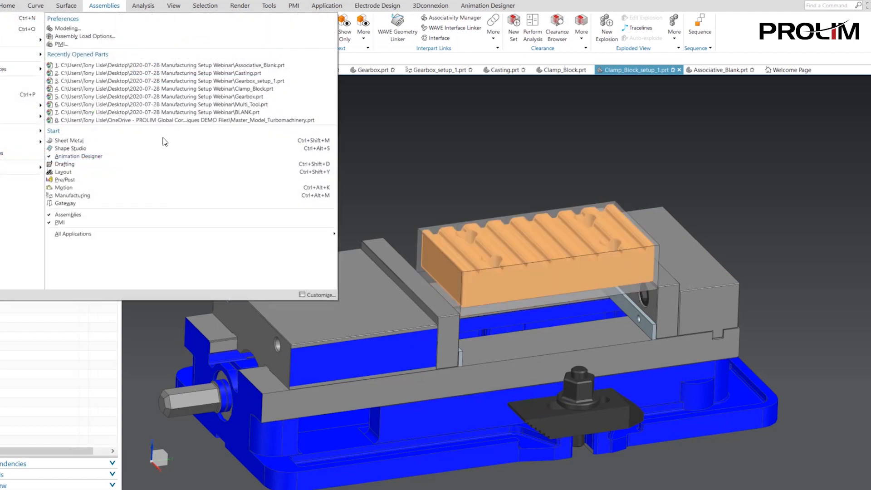
pyautogui.click(90, 195)
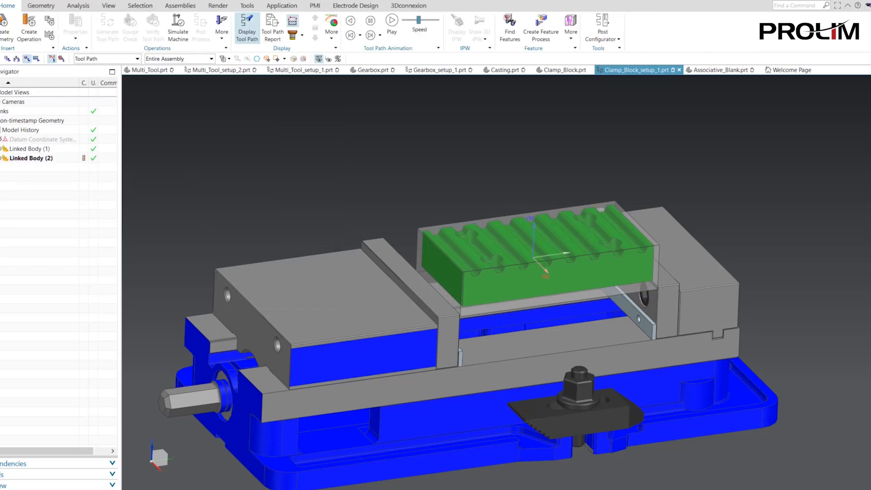
pyautogui.click(0, 128)
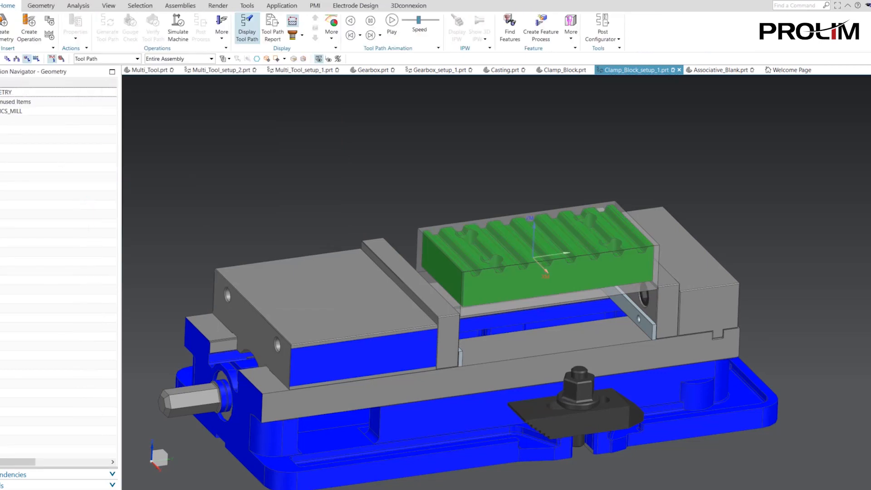
# - Place the MCS_MILL machine coordinate system on the blank's upper corner beside the fixed jaw
pyautogui.click(6, 112)
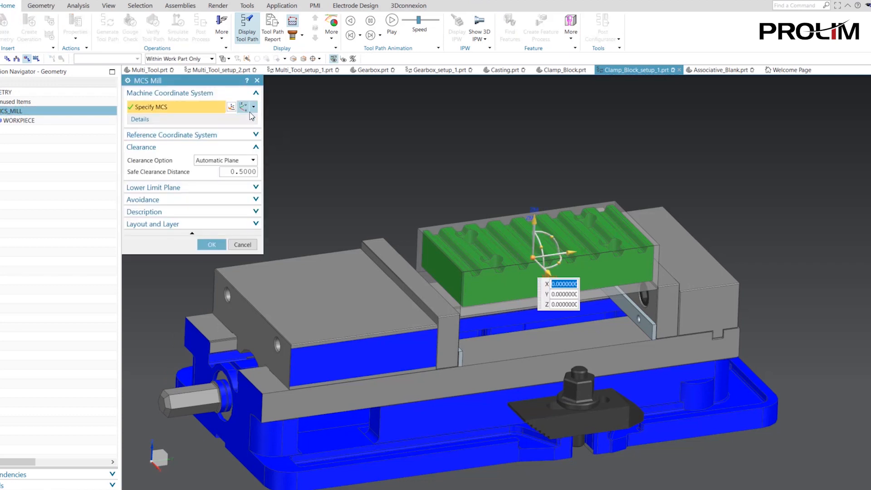
pyautogui.moveTo(471, 230); pyautogui.dragTo(670, 215, button='middle')
pyautogui.click(648, 212)
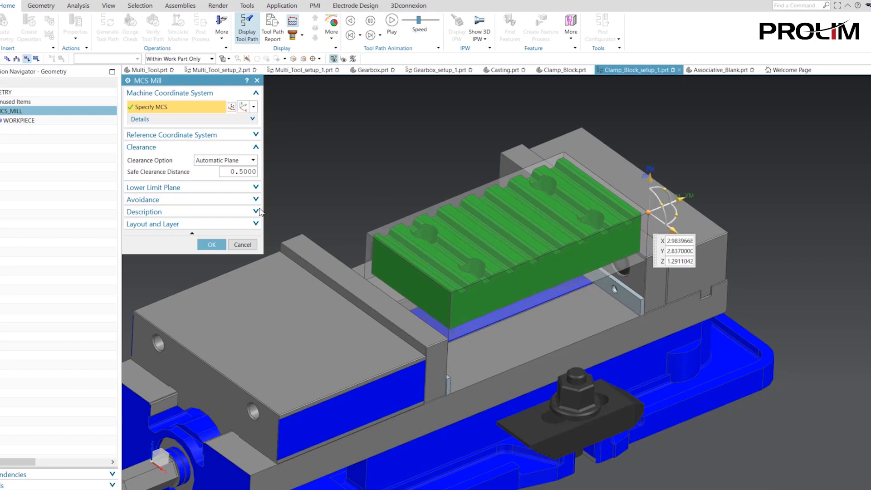
pyautogui.click(211, 244)
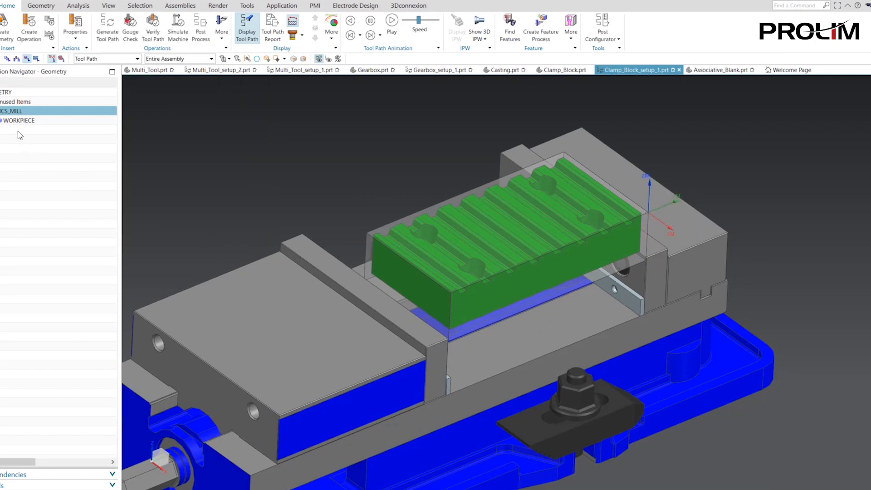
# - Specify the solid body of Linked Body (2) as the part geometry of WORKPIECE
pyautogui.click(18, 121)
pyautogui.doubleClick(18, 120)
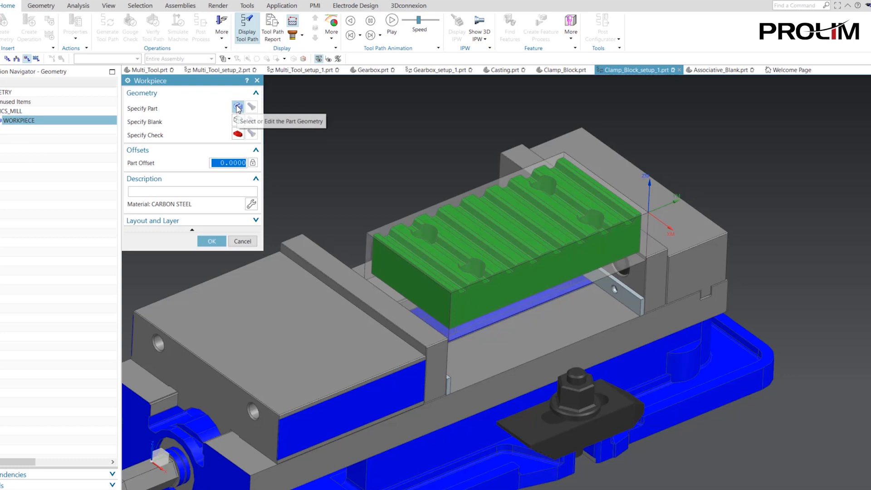
pyautogui.click(234, 109)
pyautogui.moveTo(227, 110); pyautogui.dragTo(486, 272, button='middle')
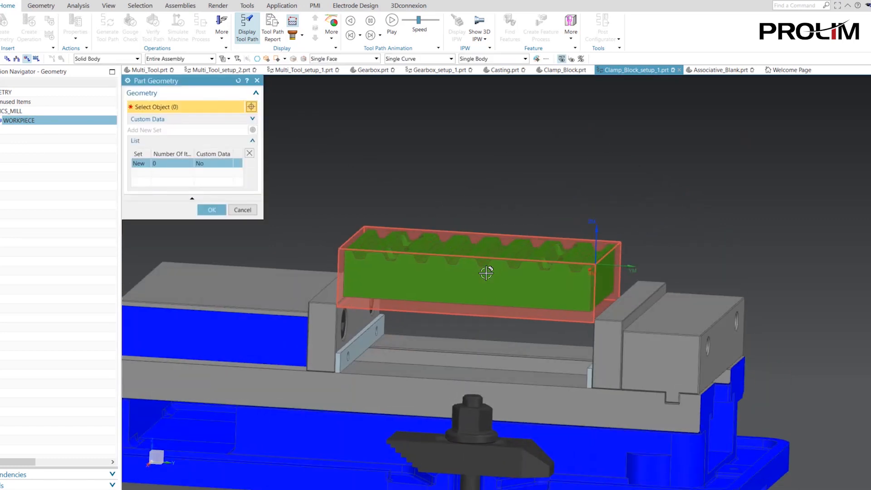
pyautogui.click(485, 272)
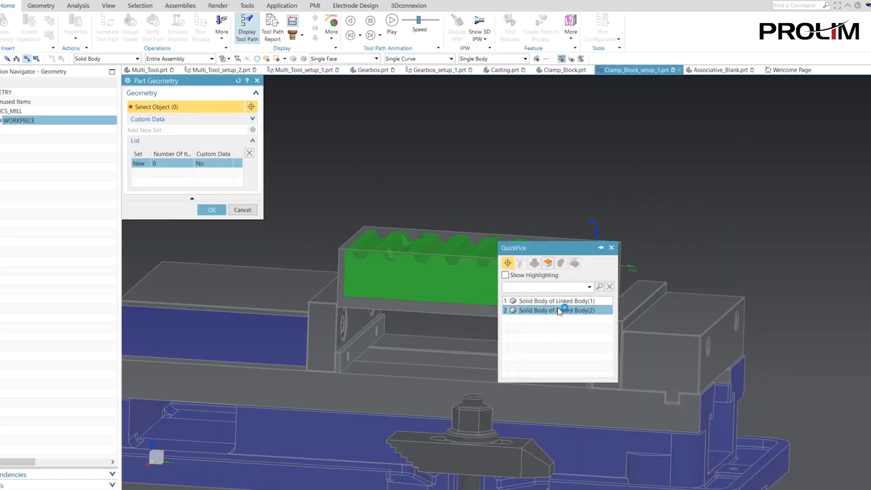
pyautogui.click(562, 310)
pyautogui.click(221, 221)
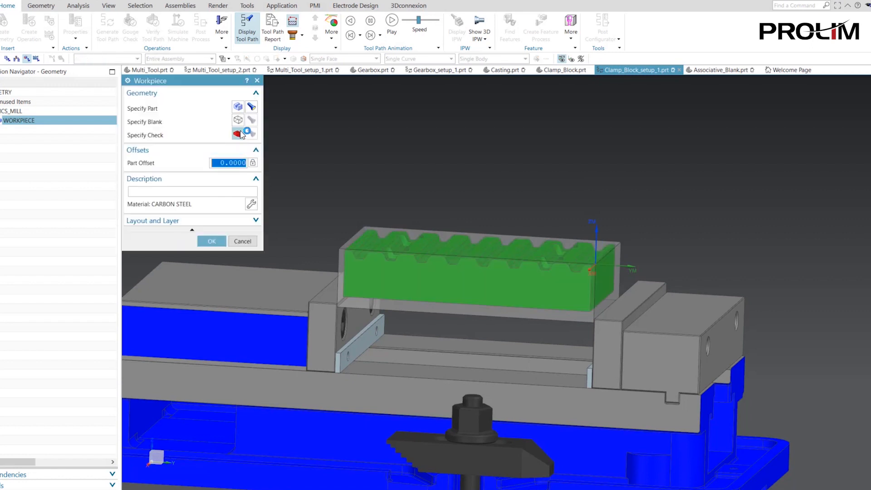
# - Specify the transparent linked block around the part as the blank geometry and accept the WORKPIECE definition
pyautogui.click(238, 121)
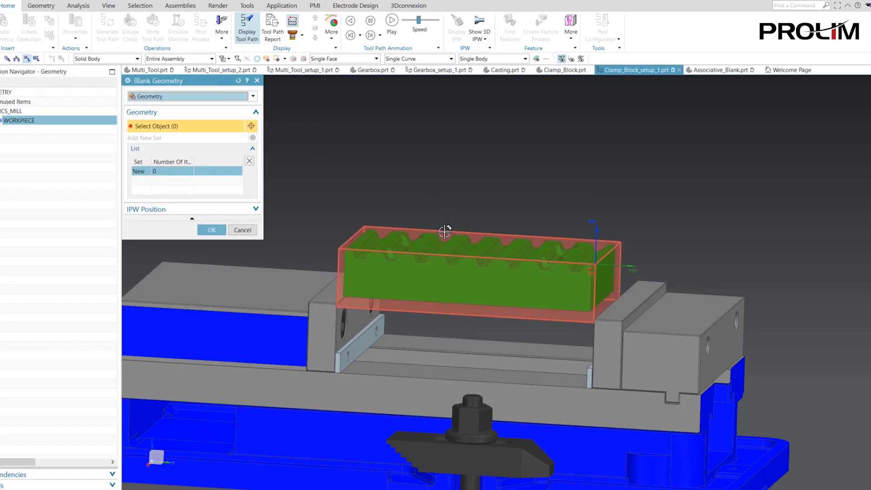
pyautogui.click(444, 232)
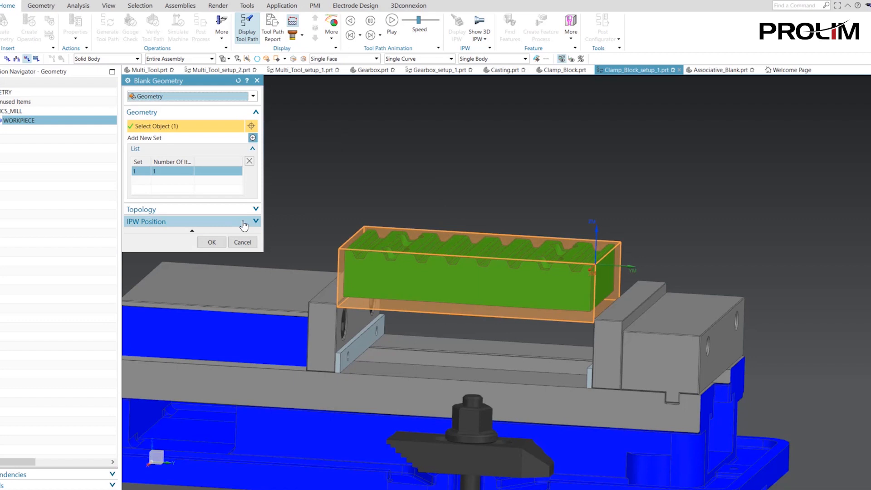
pyautogui.click(211, 241)
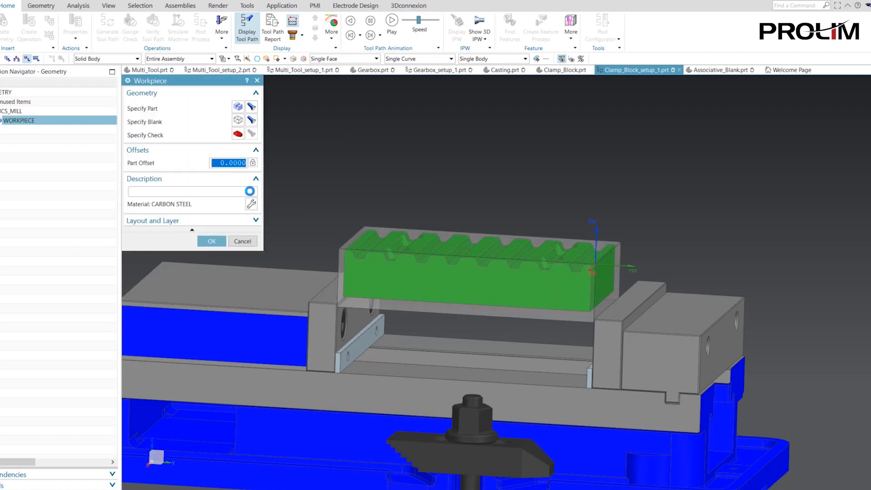
pyautogui.click(211, 241)
# - Hide Linked Body (1) in the model history, leaving the clamp block body displayed in the vise
pyautogui.moveTo(190, 216); pyautogui.dragTo(408, 200, button='middle')
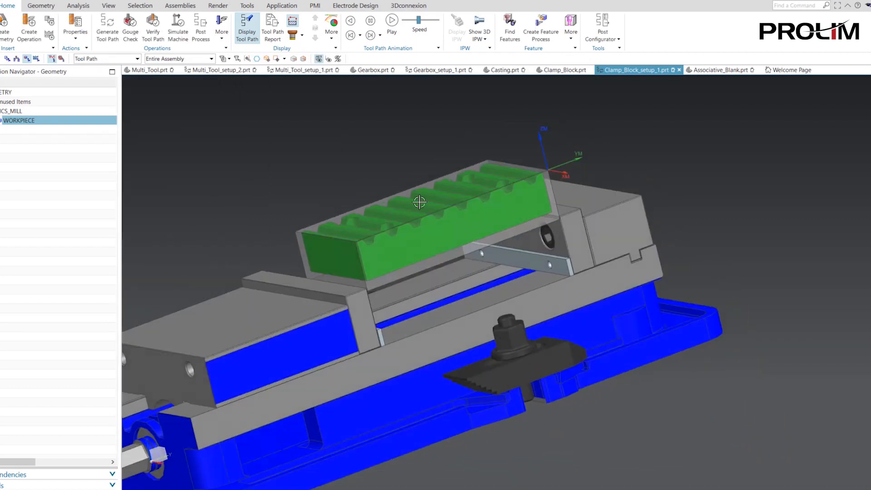
pyautogui.click(235, 156)
pyautogui.moveTo(236, 157); pyautogui.dragTo(63, 141, button='middle')
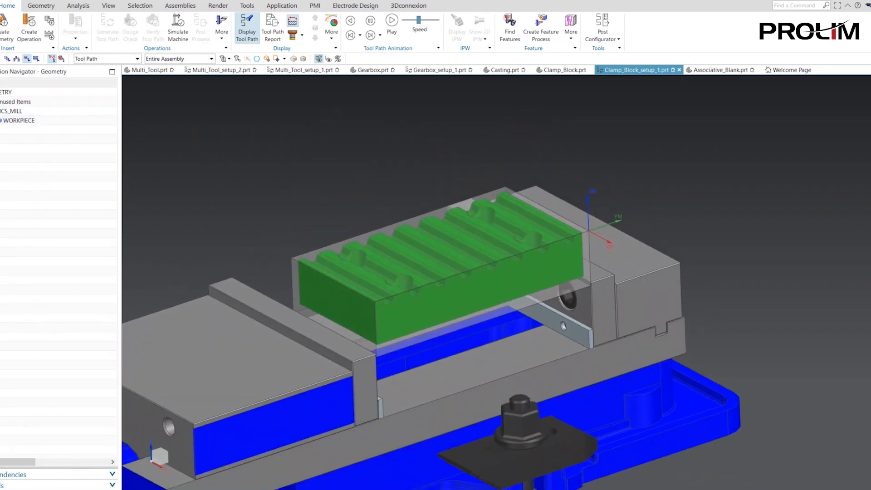
pyautogui.click(0, 149)
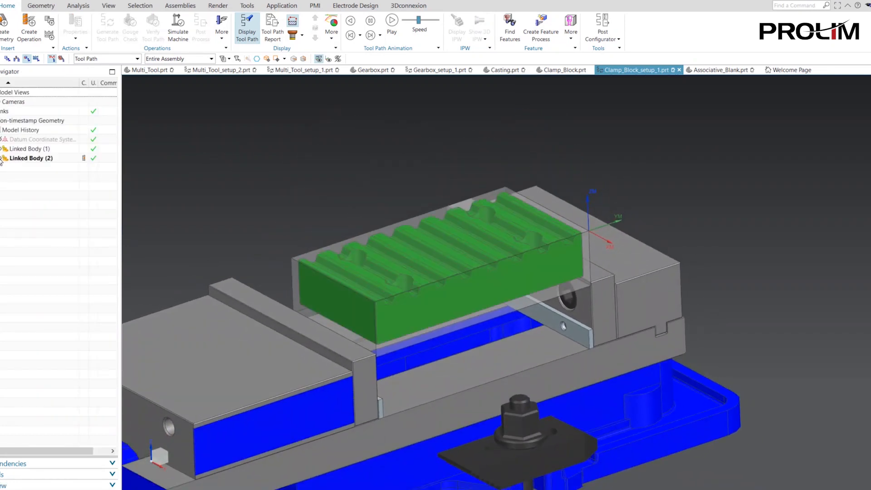
pyautogui.click(0, 148)
pyautogui.scroll(-1, 290, 186)
pyautogui.moveTo(290, 181)
pyautogui.mouseDown(button='middle')
pyautogui.moveTo(302, 192)
pyautogui.moveTo(282, 180)
pyautogui.mouseUp(button='middle')
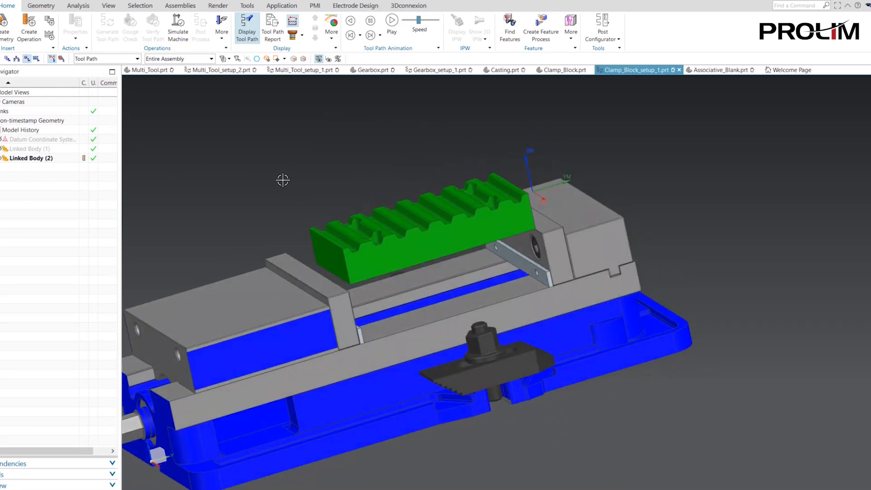